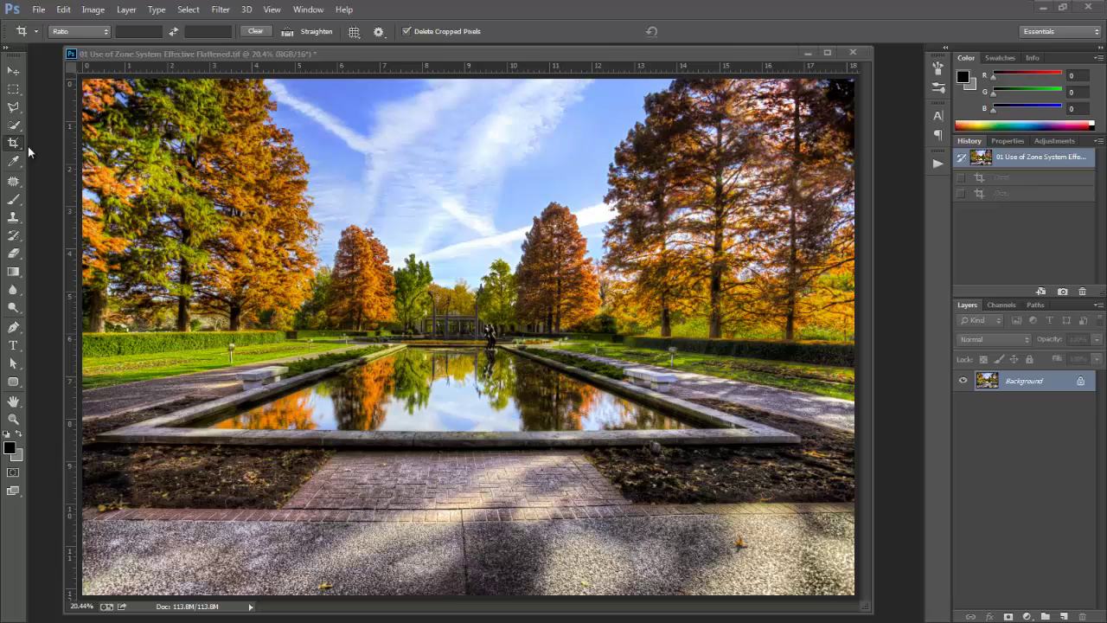
# Step: Crop the garden photo into a wide panoramic strip, cutting paving below and sky above
pyautogui.click(91, 168)
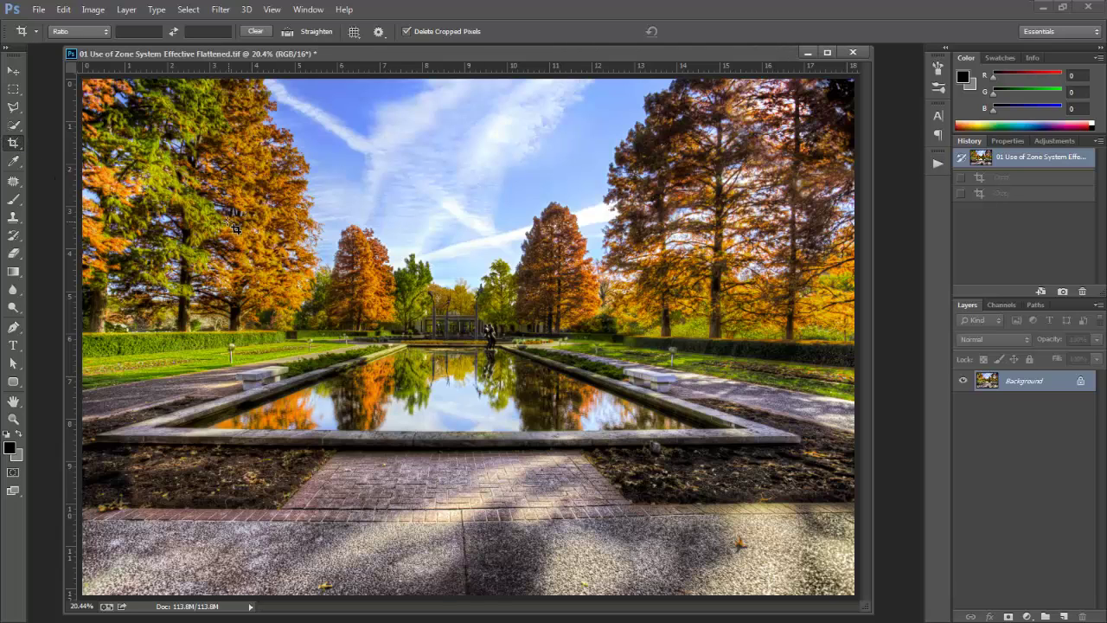
pyautogui.click(395, 381)
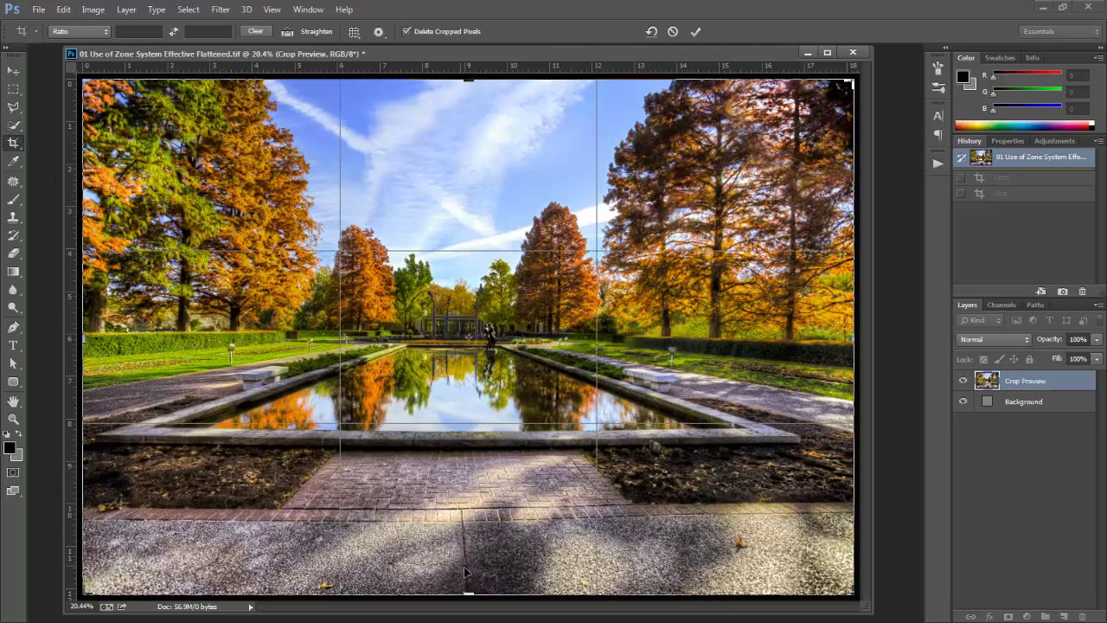
pyautogui.moveTo(469, 593); pyautogui.dragTo(467, 546)
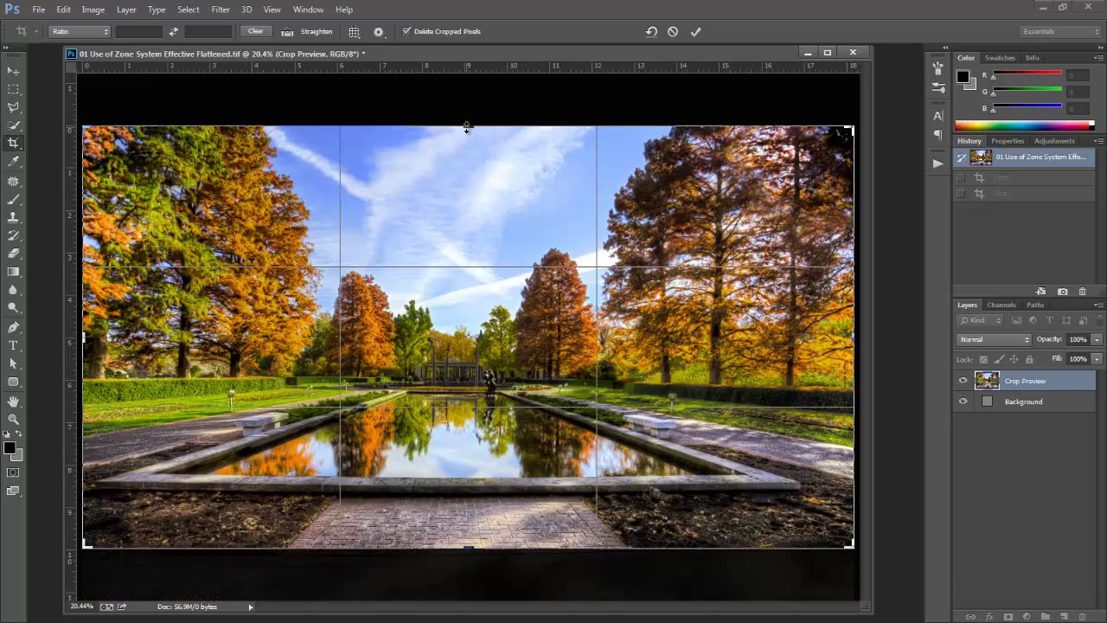
pyautogui.moveTo(467, 128); pyautogui.dragTo(467, 170)
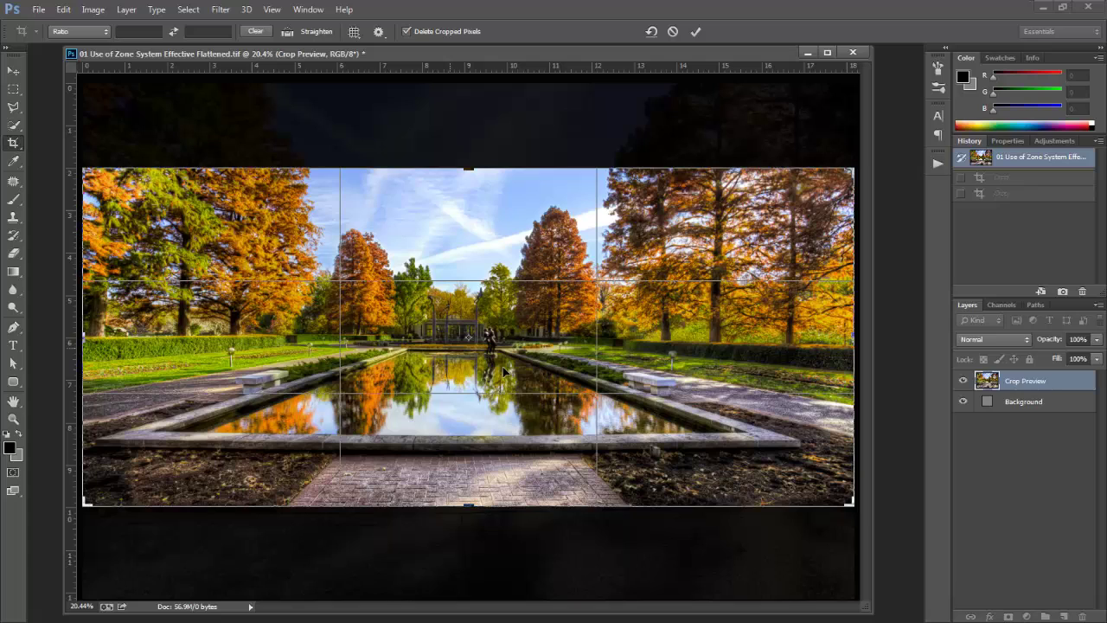
pyautogui.press('Return')
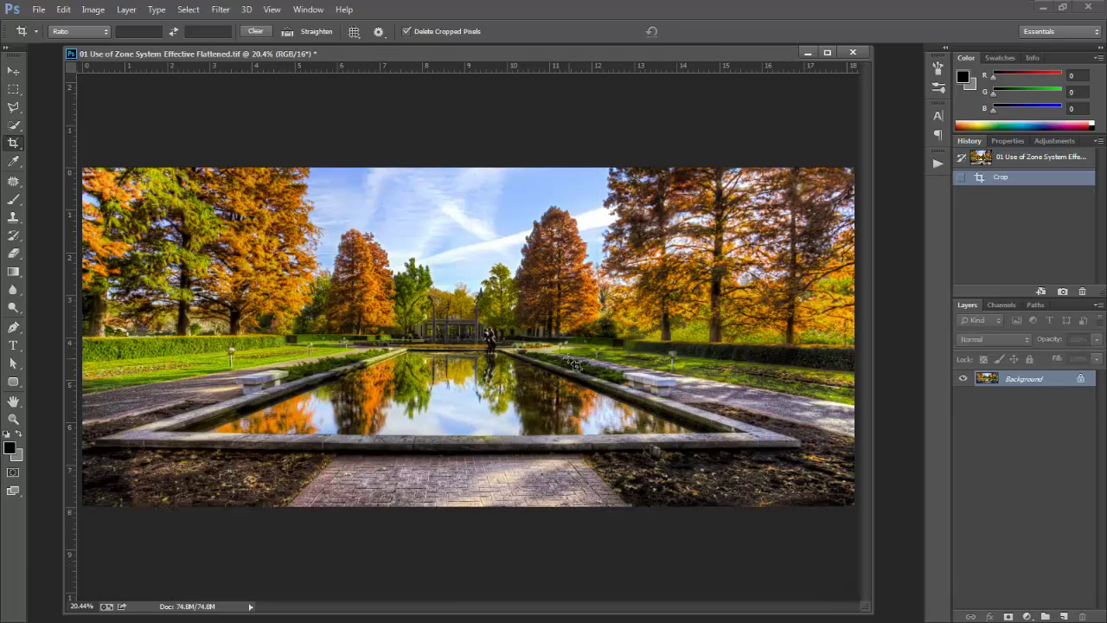
# Step: Check the image size in the Image Size dialog and close it without changes
pyautogui.click(93, 9)
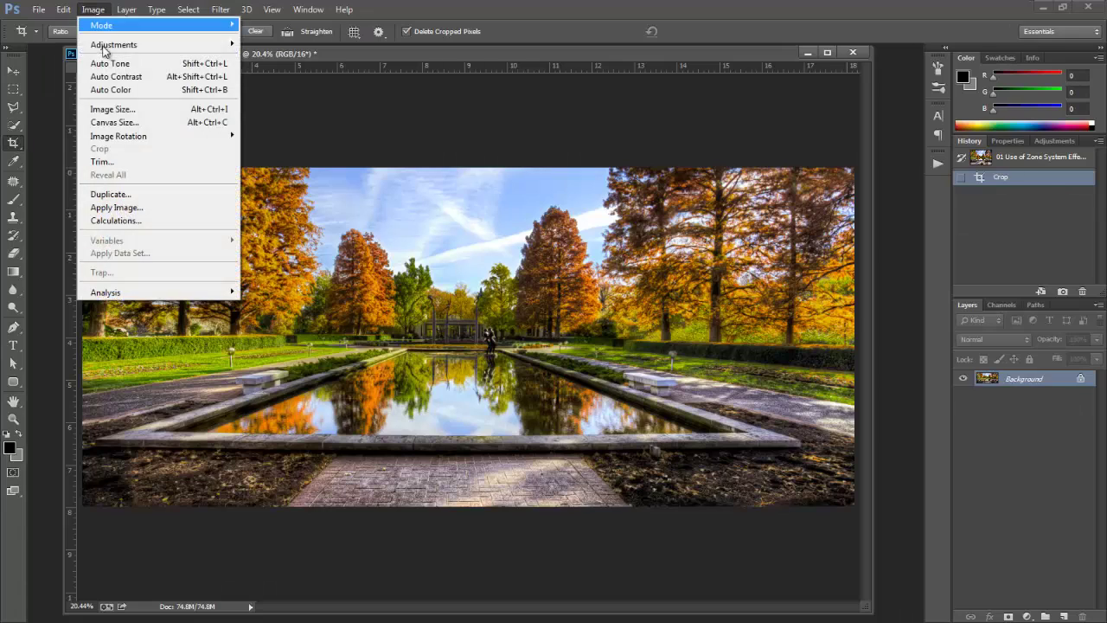
pyautogui.click(134, 113)
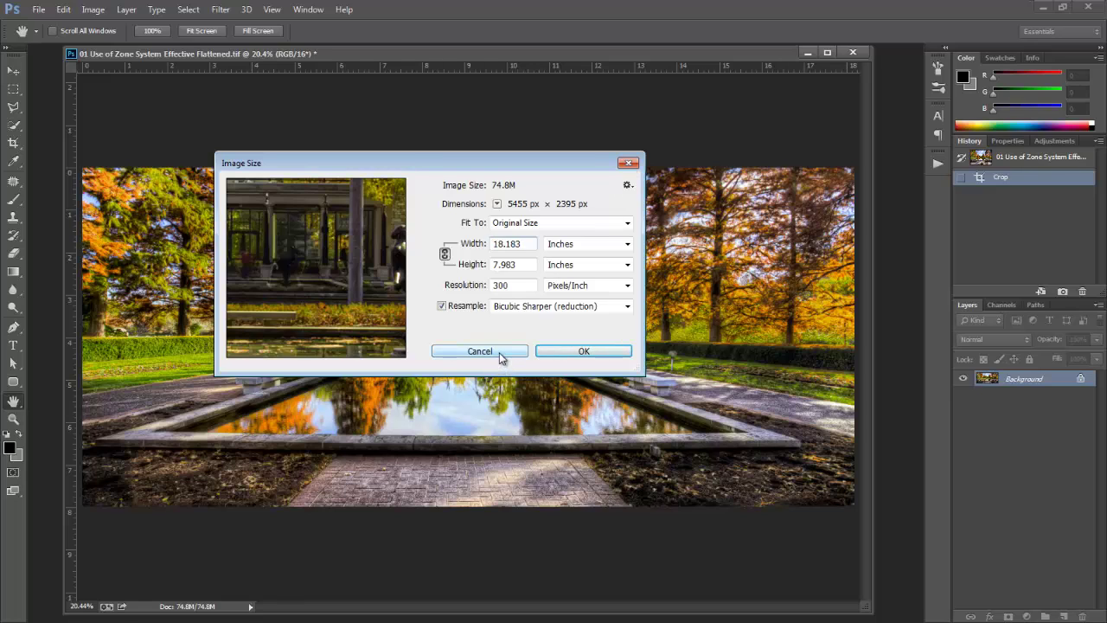
pyautogui.click(480, 352)
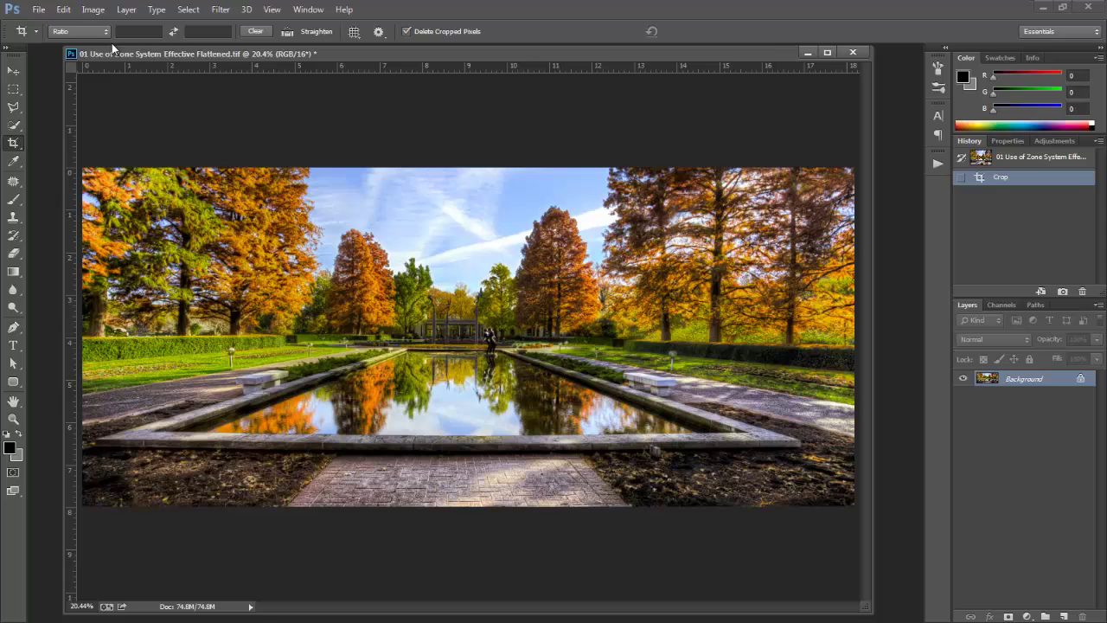
# Step: Convert the Background into Layer 0 and add an empty Layer 1 above it
pyautogui.doubleClick(1052, 386)
pyautogui.click(663, 193)
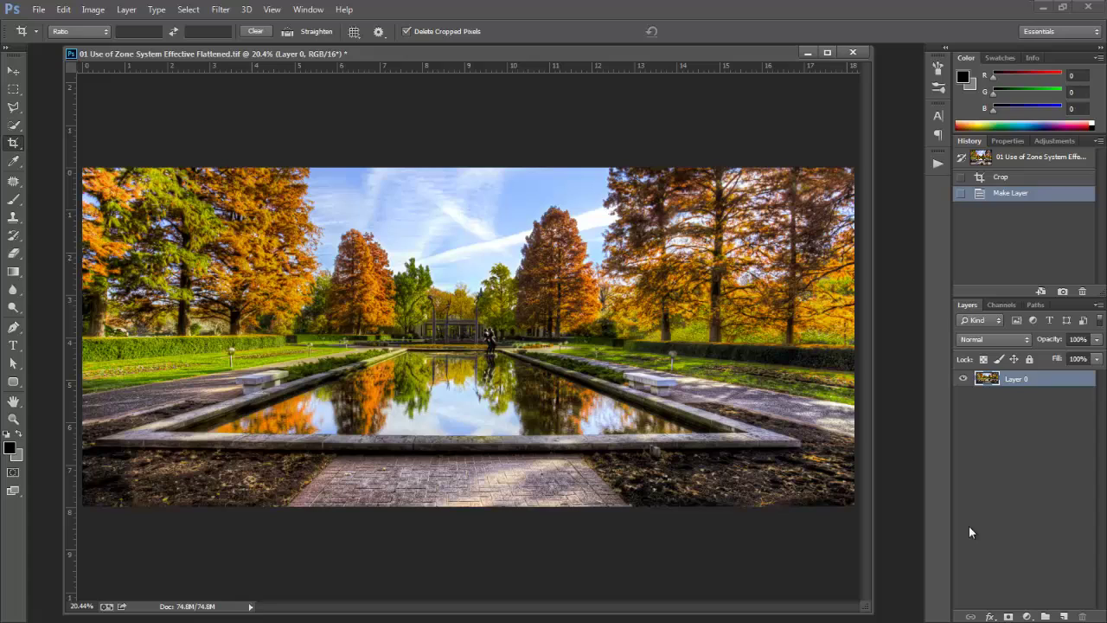
pyautogui.click(1065, 616)
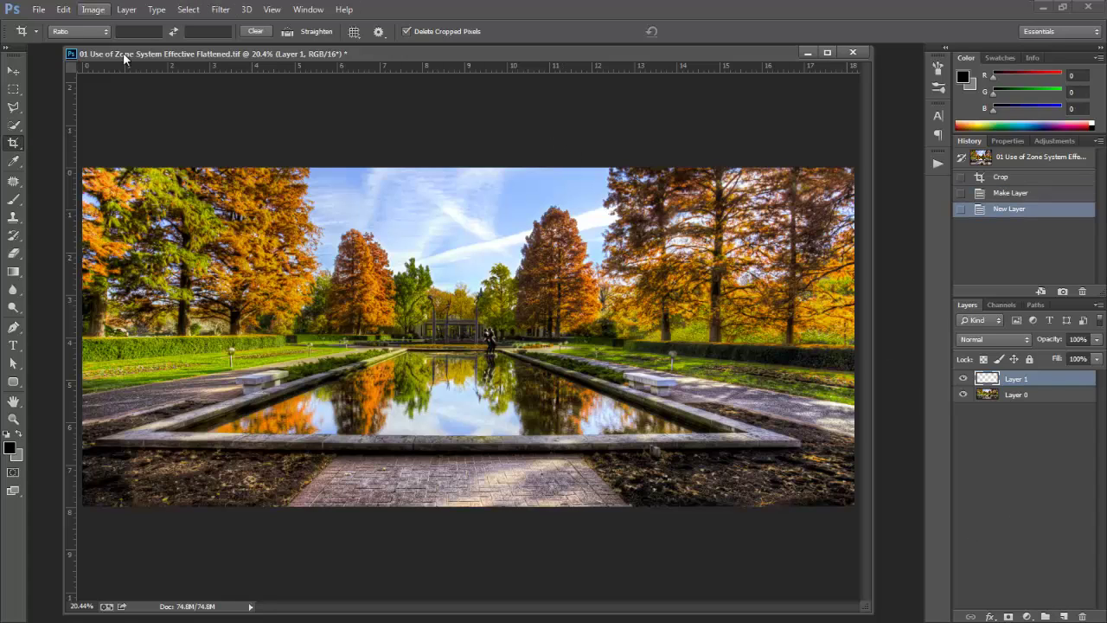
# Step: Resize the canvas to an absolute 36 × 24 inches, with Relative left unchecked
pyautogui.click(70, 9)
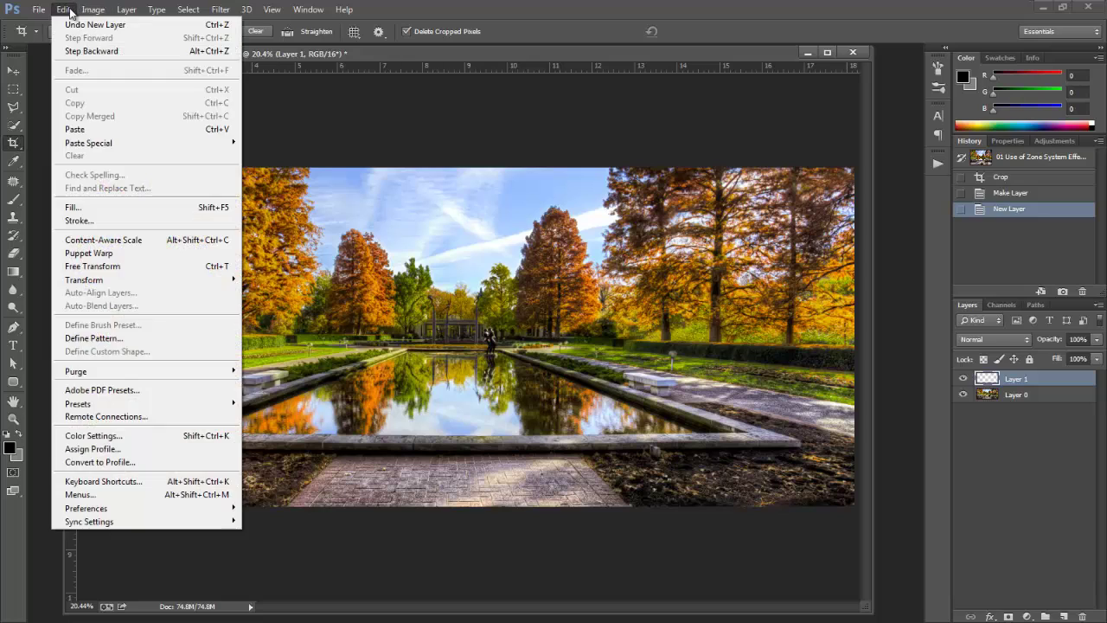
pyautogui.moveTo(93, 10)
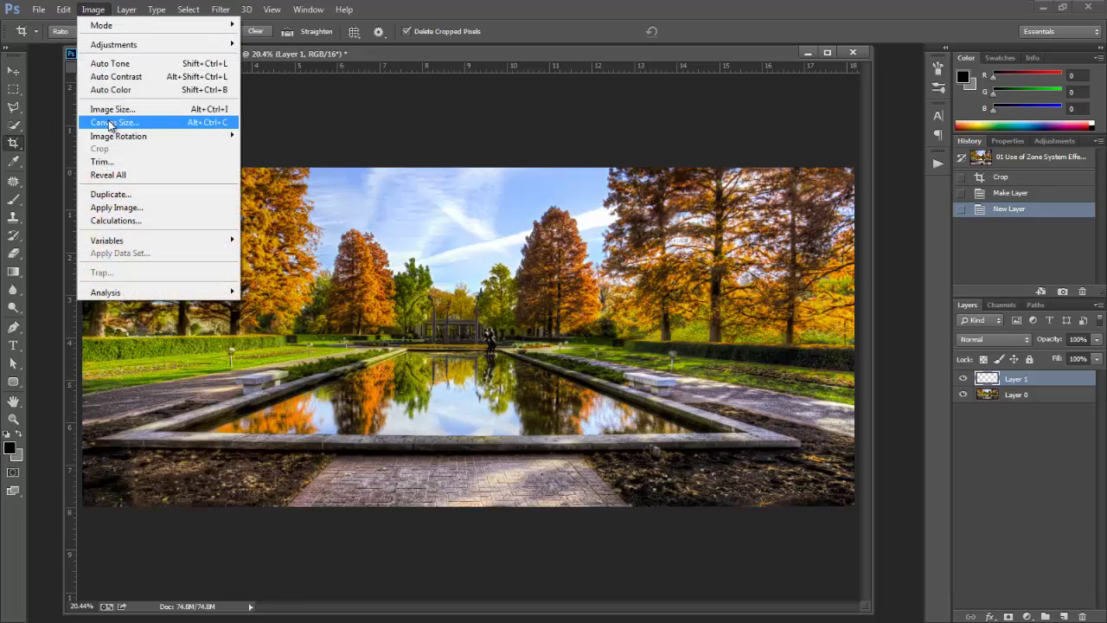
pyautogui.click(107, 128)
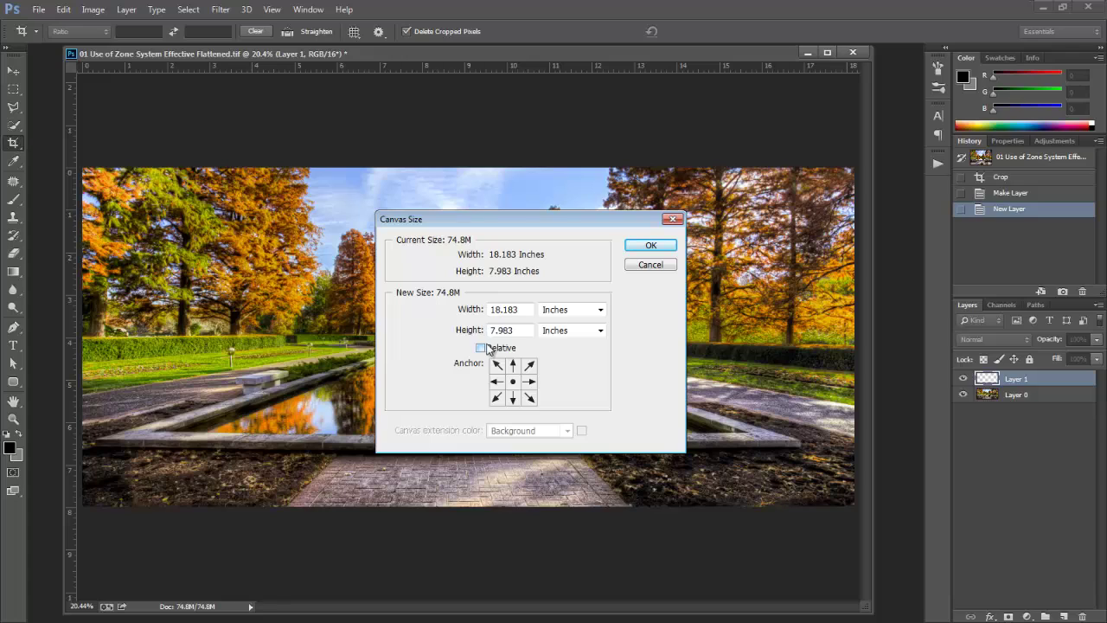
pyautogui.click(481, 348)
pyautogui.click(480, 347)
pyautogui.click(481, 347)
pyautogui.moveTo(523, 309); pyautogui.dragTo(437, 311)
pyautogui.write('36')
pyautogui.press('Tab')
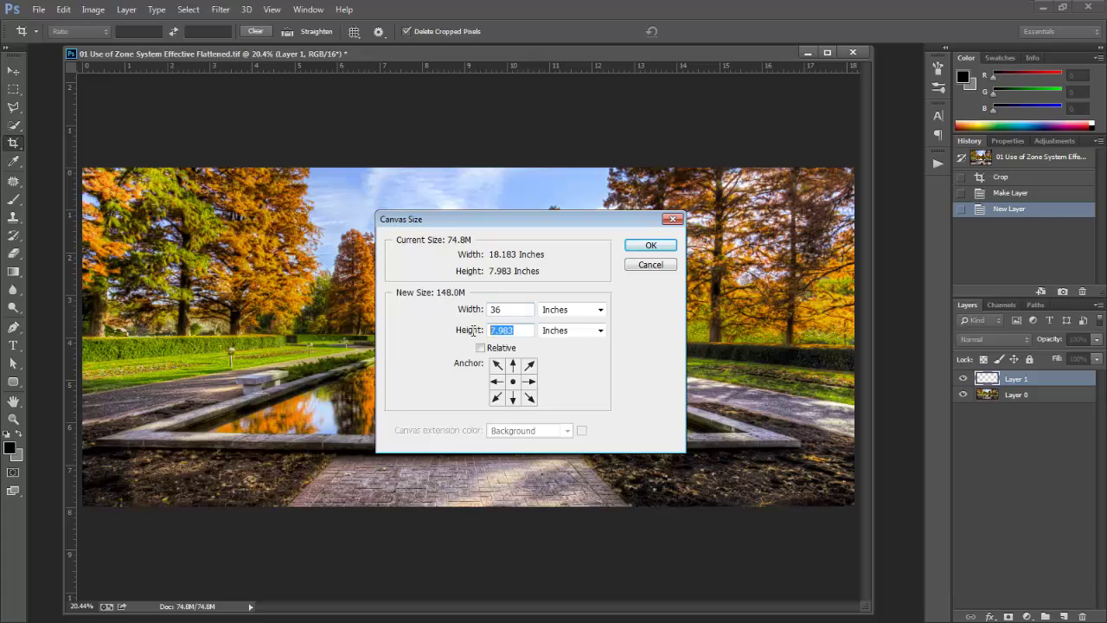
pyautogui.write('24')
pyautogui.click(660, 247)
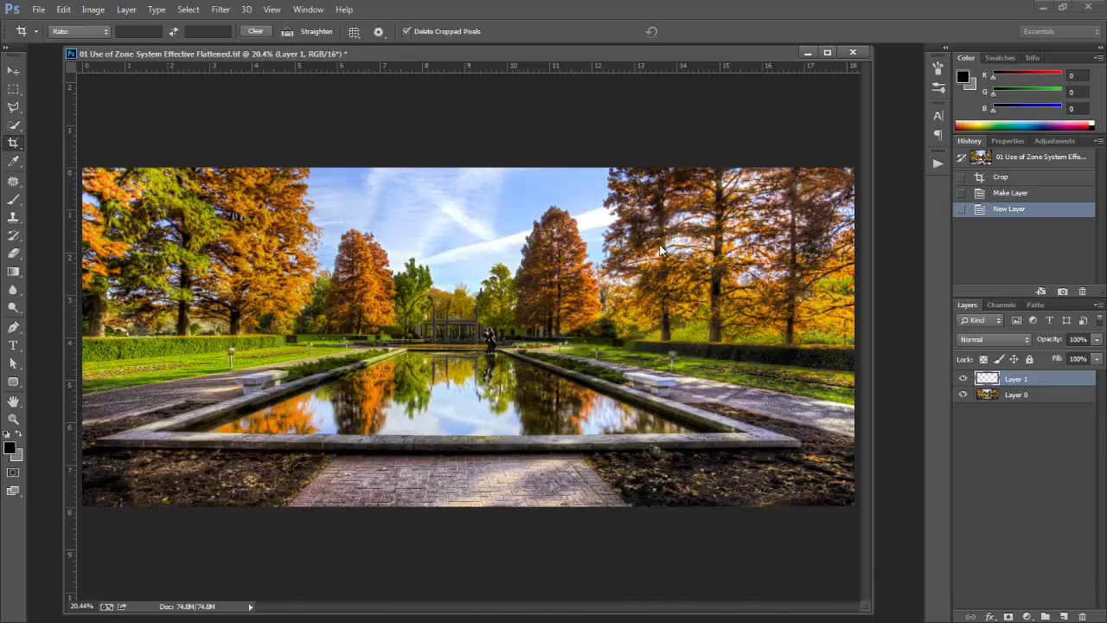
# Step: Fit the enlarged canvas on screen and fill Layer 1 with white
pyautogui.rightClick(534, 270)
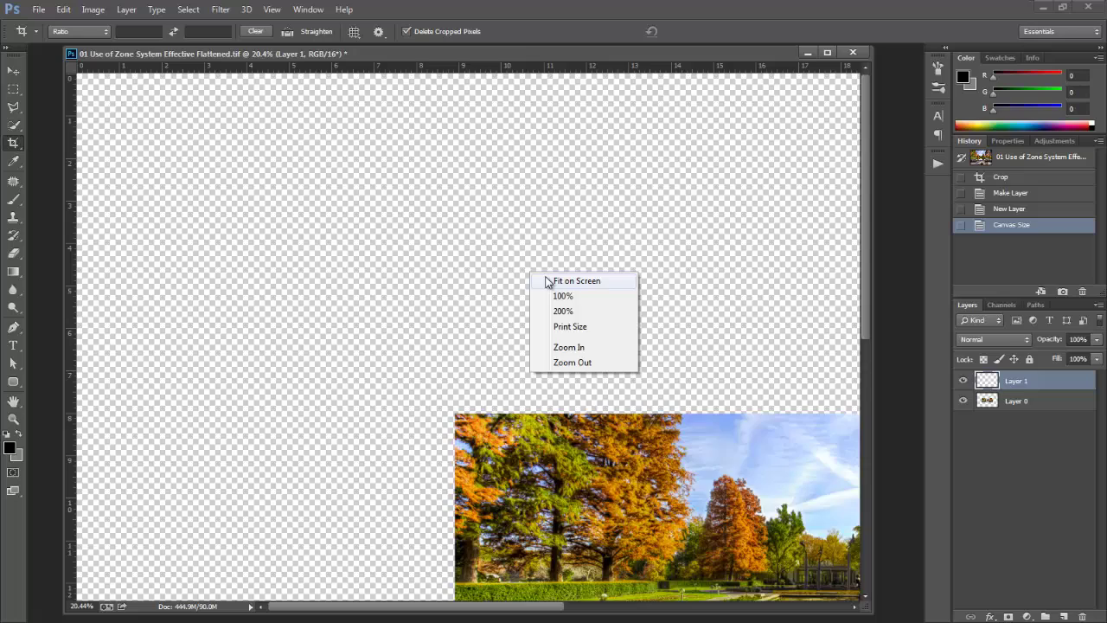
pyautogui.click(571, 278)
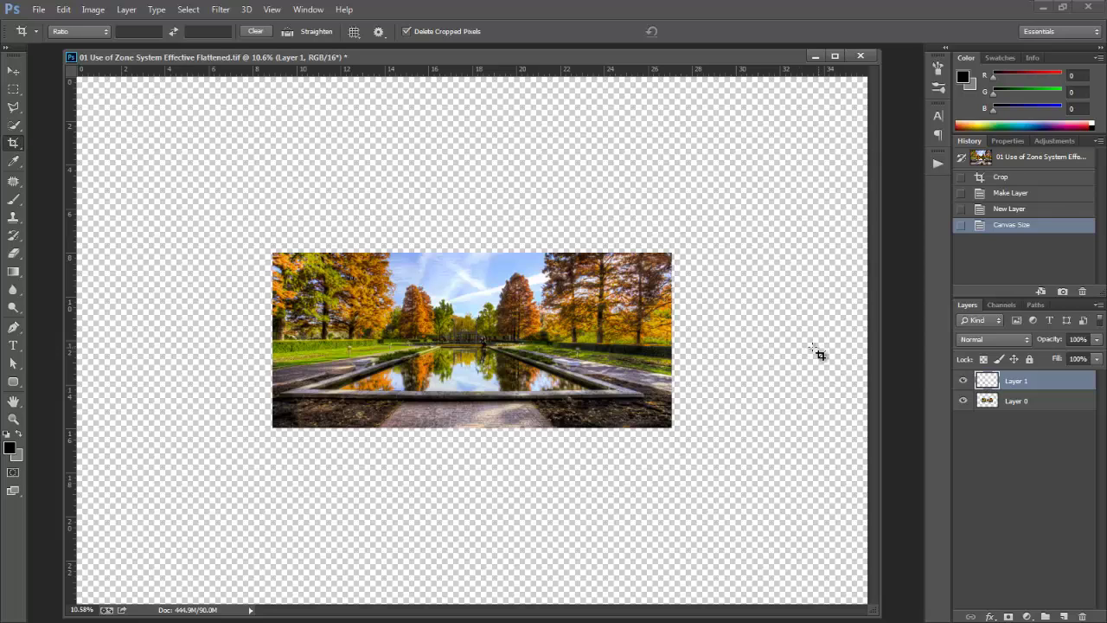
pyautogui.hotkey('shift', 'F5')
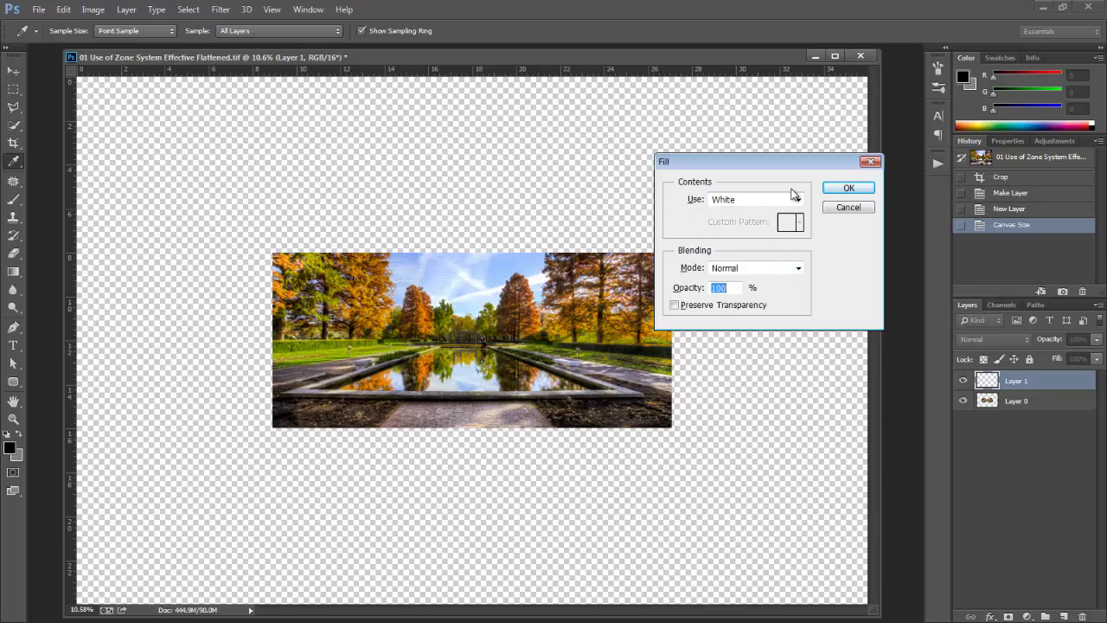
pyautogui.click(856, 192)
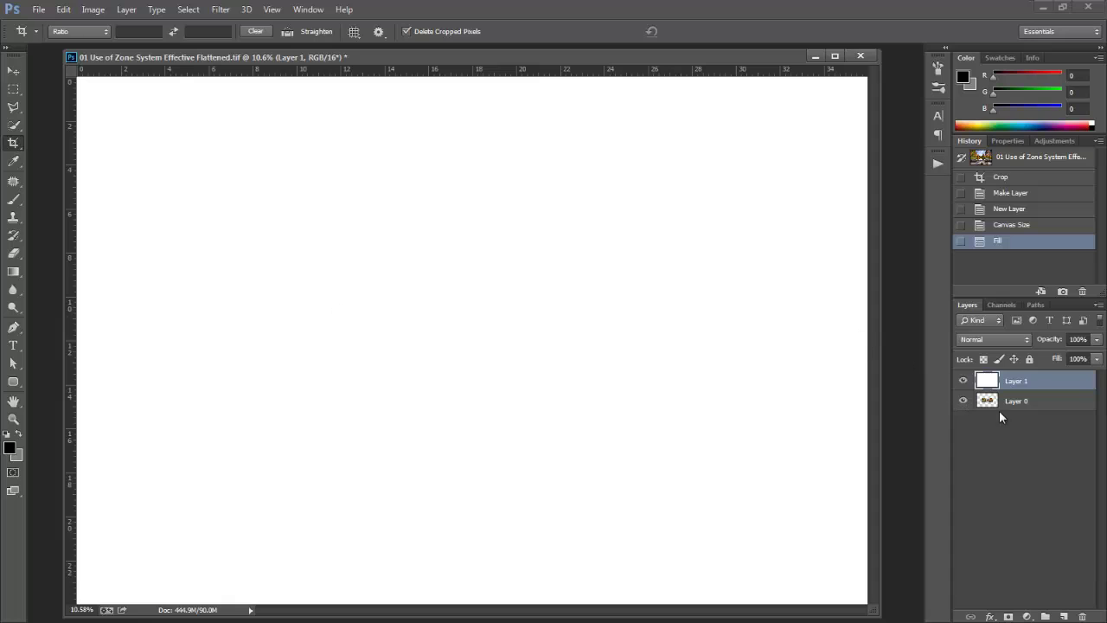
# Step: Mask Layer 1 with the photo's outline, invert the mask, and target Layer 1's pixels
pyautogui.moveTo(982, 407); pyautogui.dragTo(990, 408)
pyautogui.keyDown('ctrl'); pyautogui.click(988, 405); pyautogui.keyUp('ctrl')
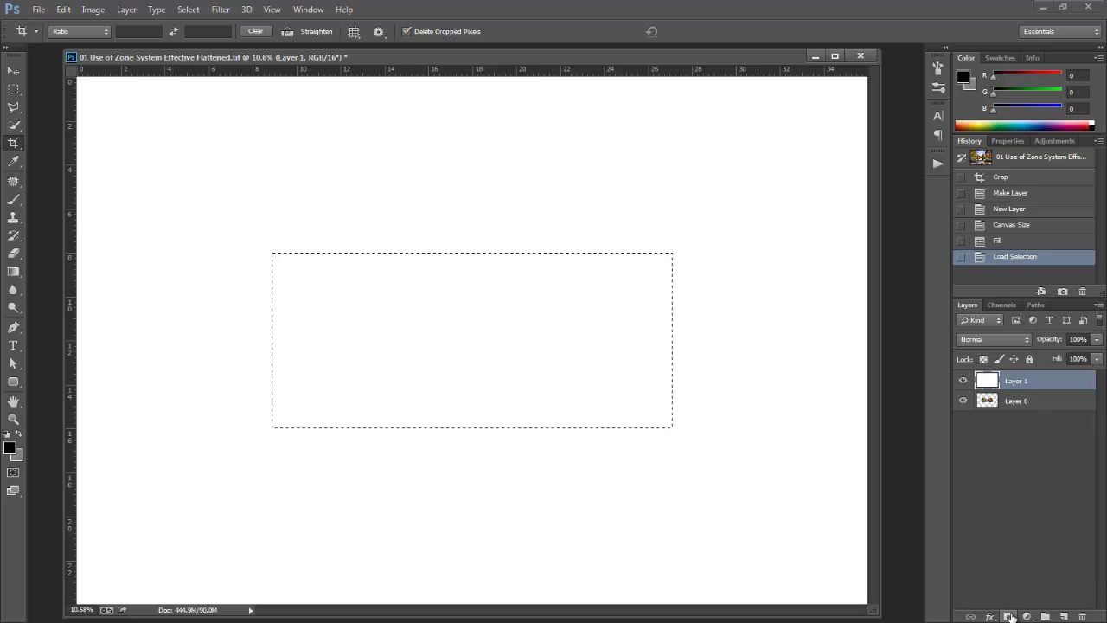
pyautogui.click(1009, 616)
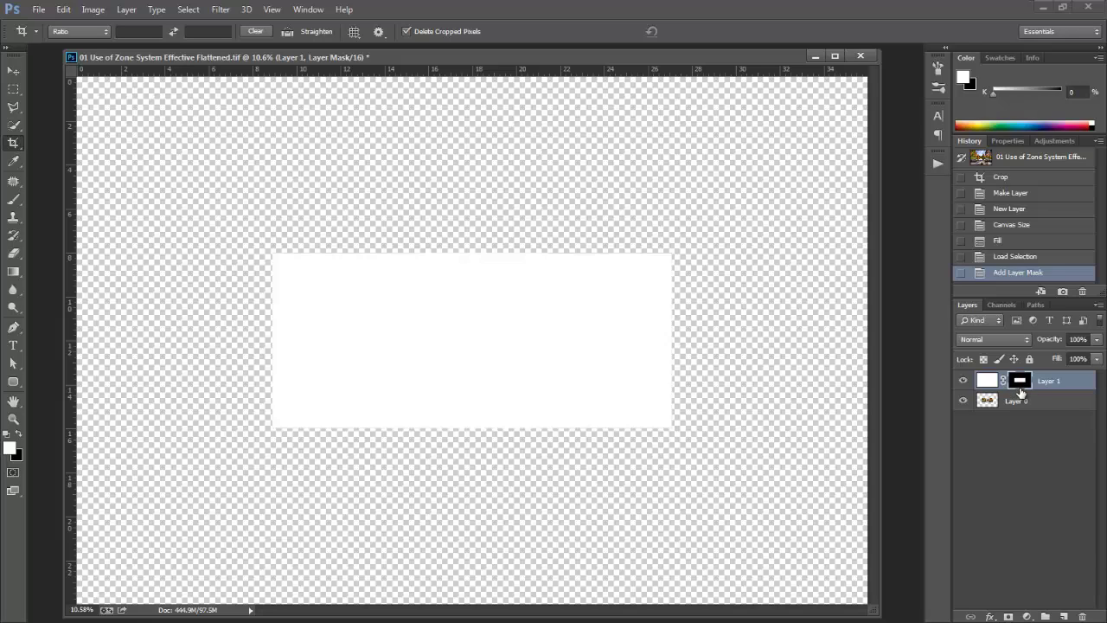
pyautogui.hotkey('ctrl', 'i')
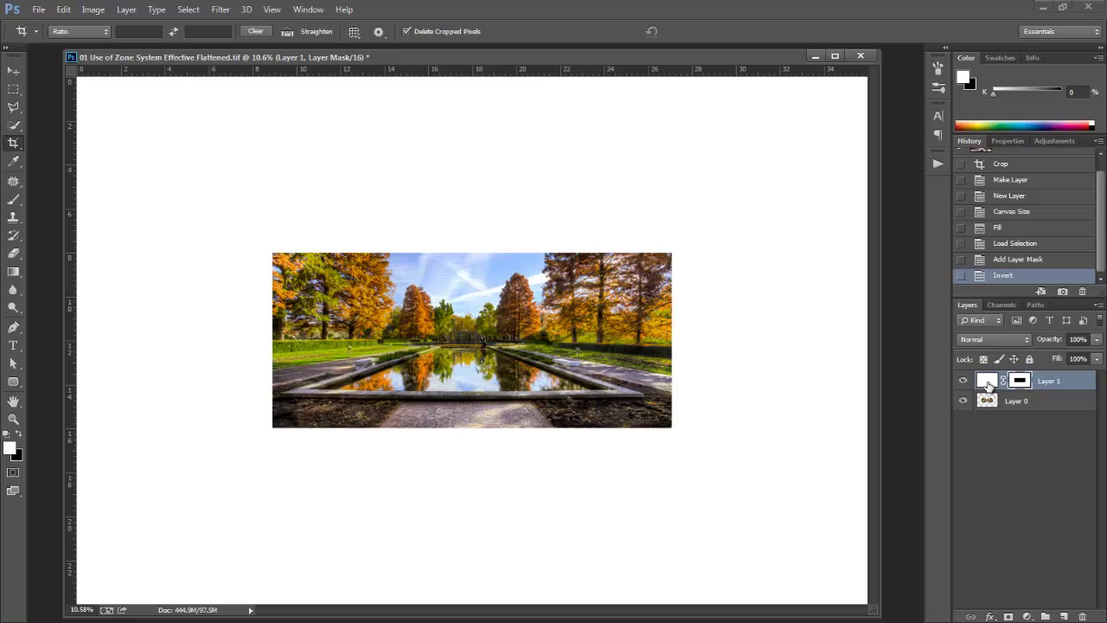
pyautogui.click(987, 384)
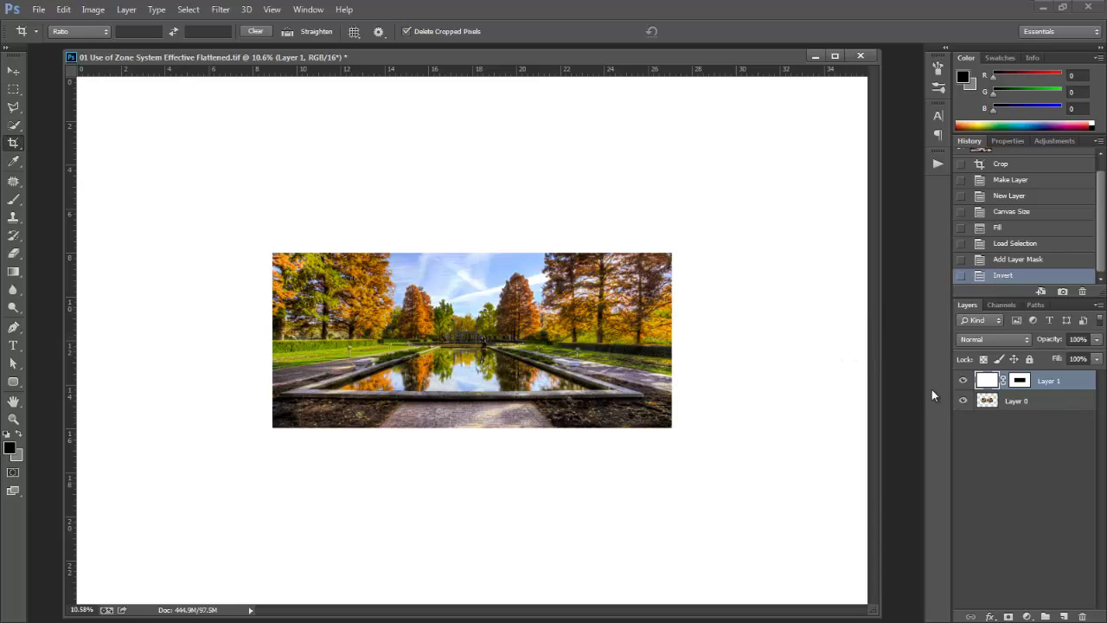
# Step: Load the photo's outline as a selection and expand it
pyautogui.click(987, 402)
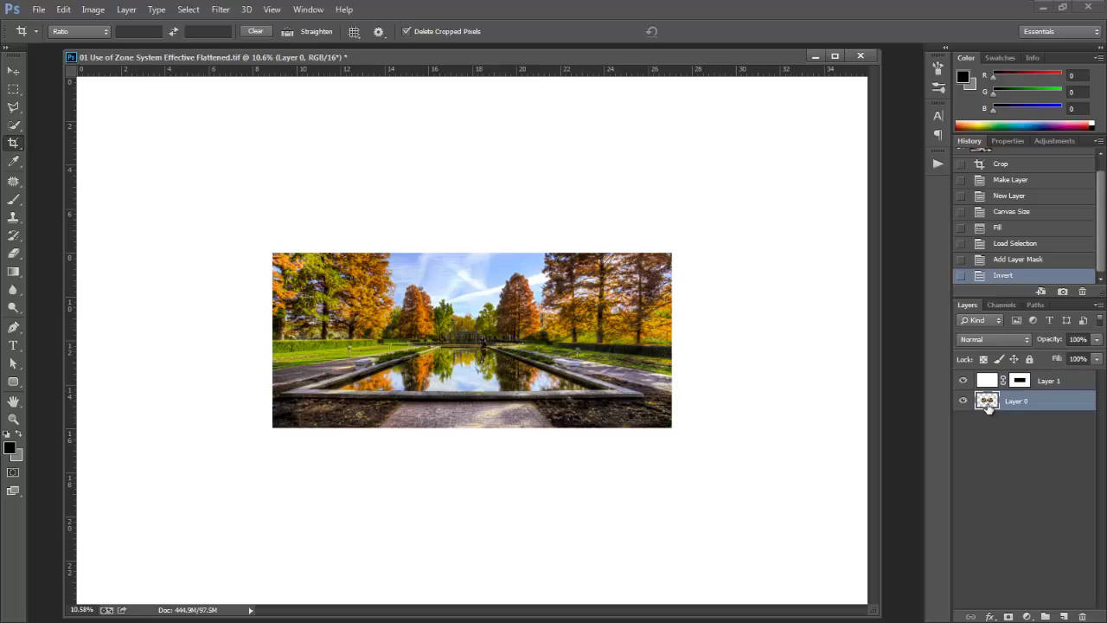
pyautogui.keyDown('ctrl'); pyautogui.click(987, 402); pyautogui.keyUp('ctrl')
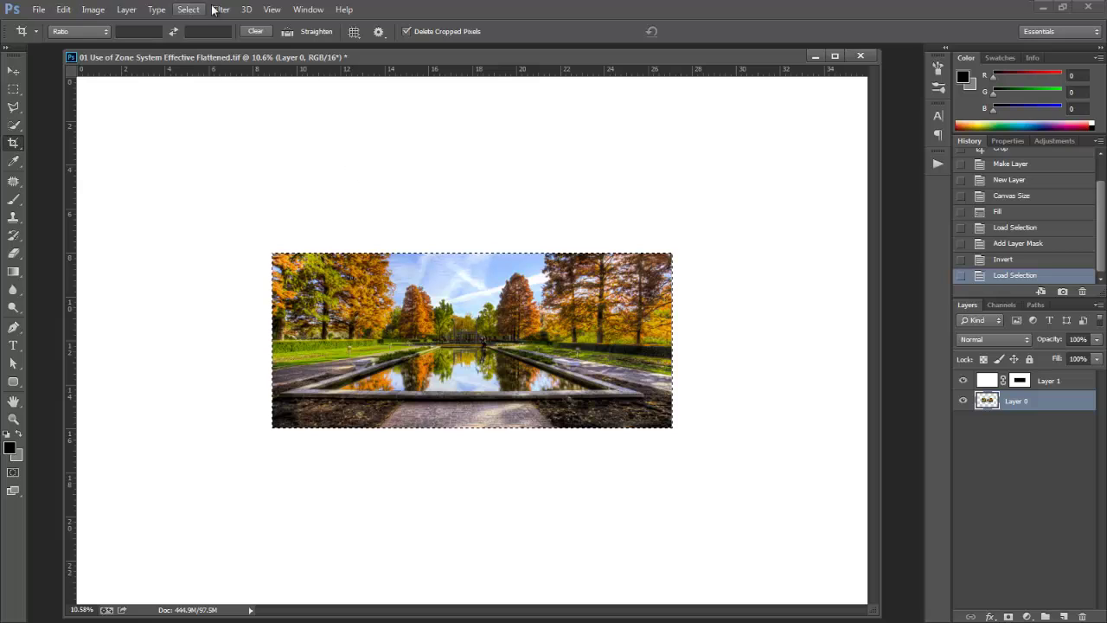
pyautogui.click(188, 9)
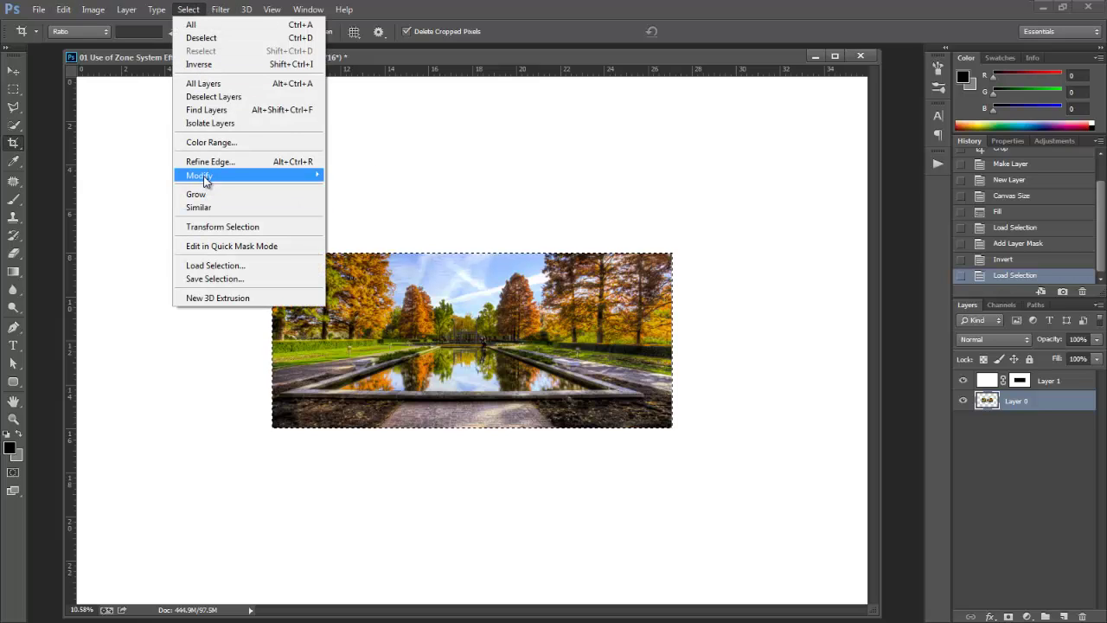
pyautogui.moveTo(201, 175)
pyautogui.click(121, 200)
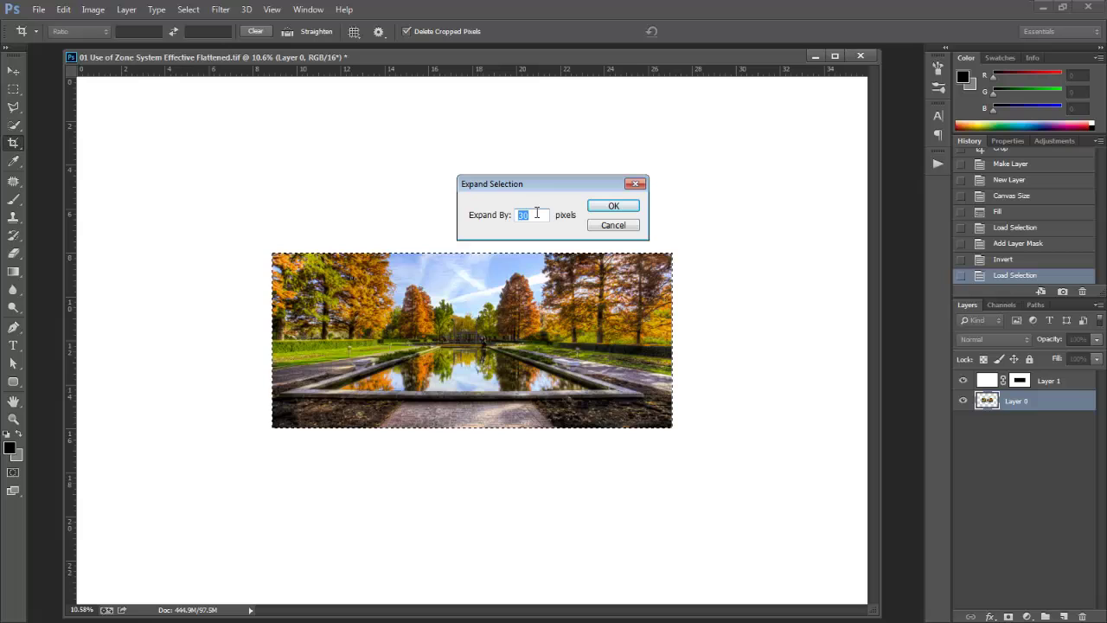
pyautogui.click(613, 205)
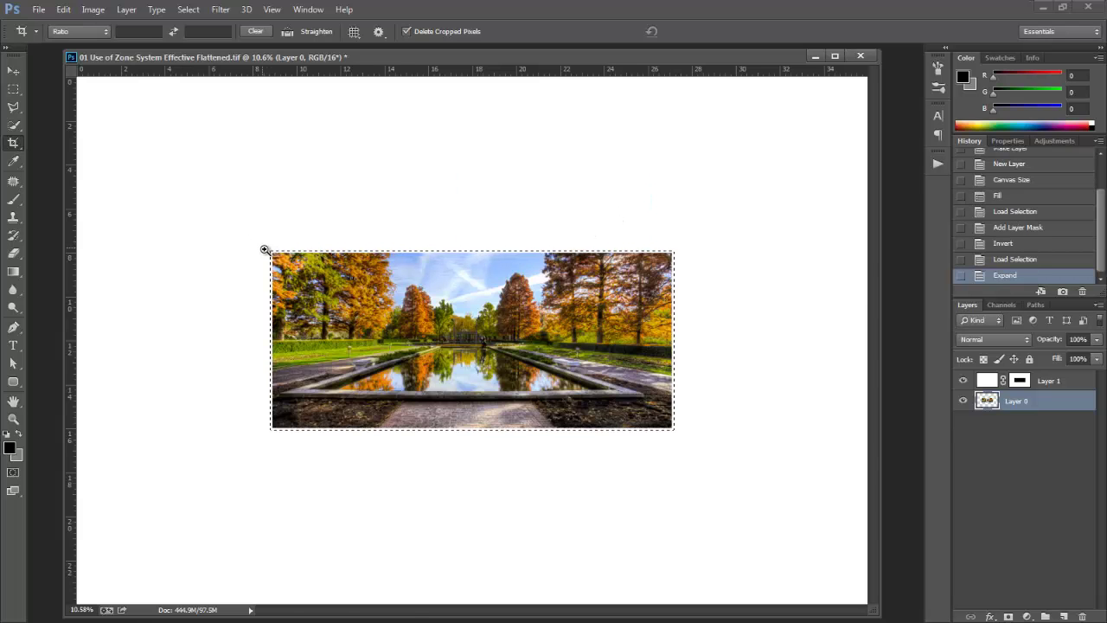
pyautogui.moveTo(266, 249); pyautogui.dragTo(399, 314)
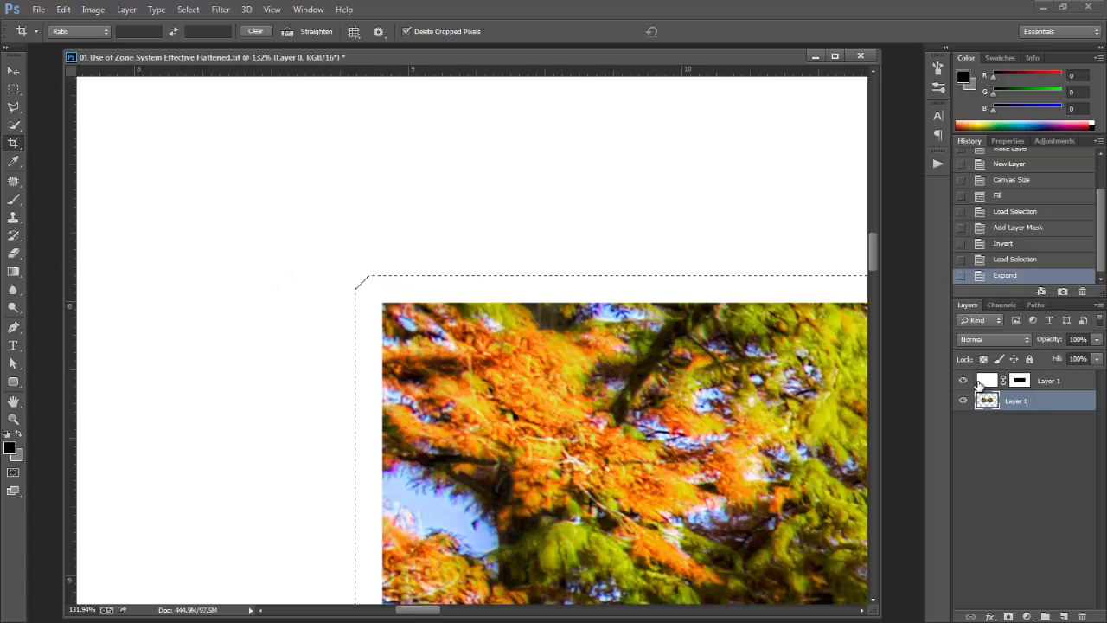
# Step: Fill the expanded selection on Layer 1 with a light grey of RGB 186
pyautogui.click(986, 381)
pyautogui.hotkey('shift', 'F5')
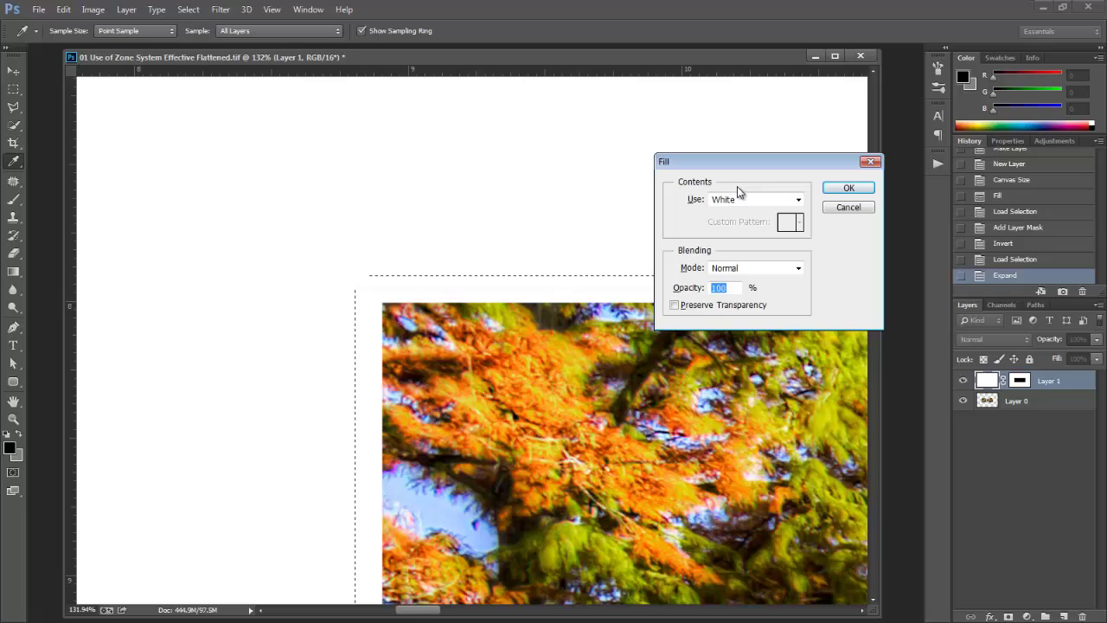
pyautogui.click(744, 199)
pyautogui.press('Escape')
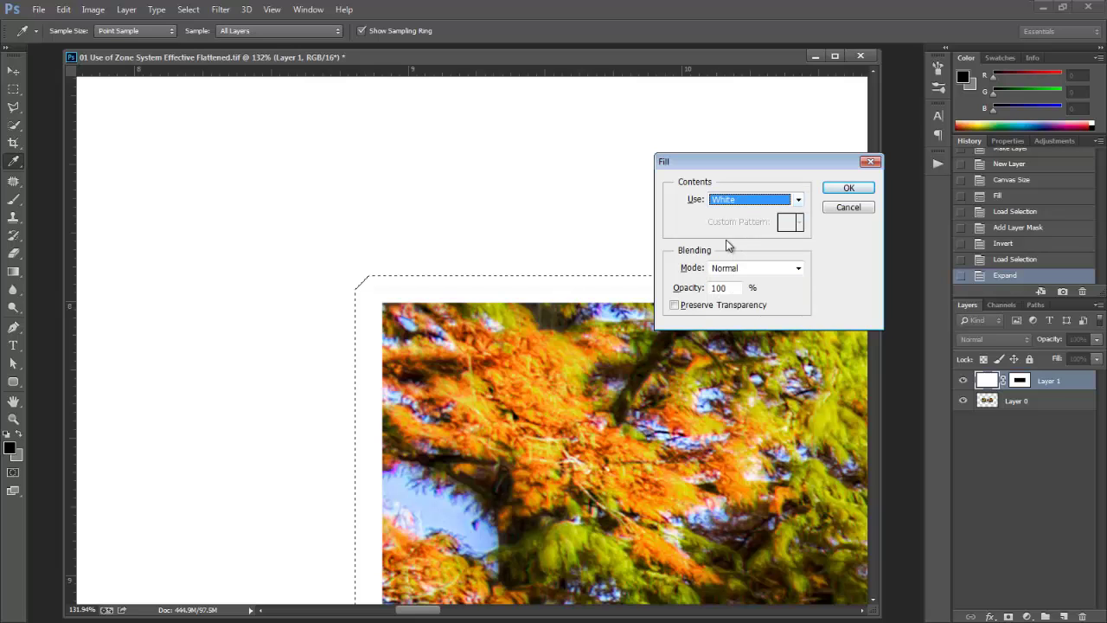
pyautogui.click(740, 200)
pyautogui.click(734, 251)
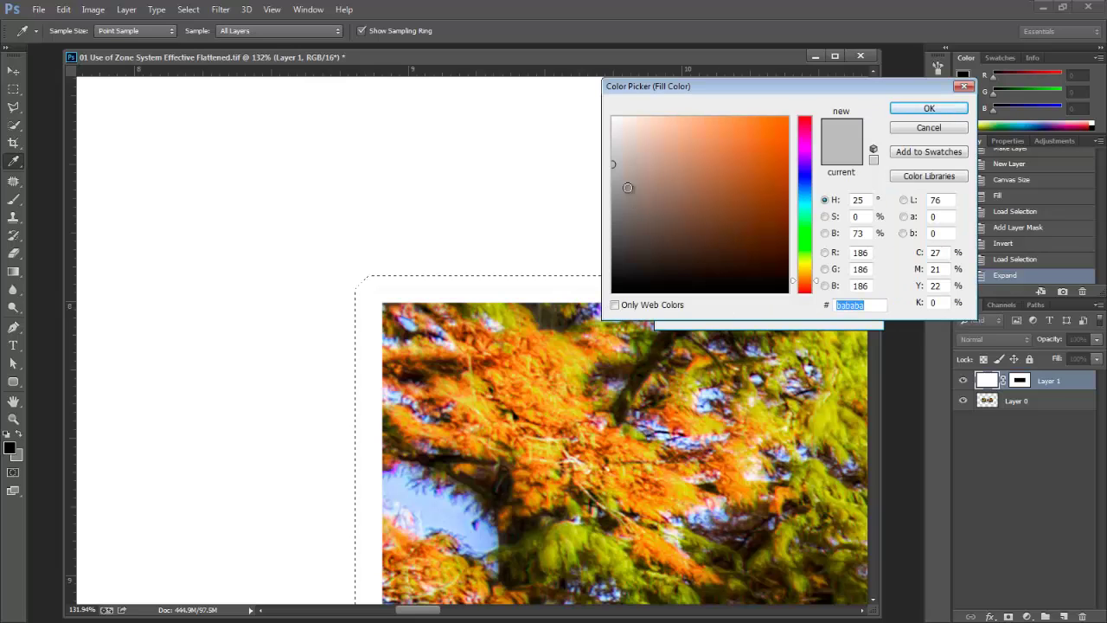
pyautogui.moveTo(628, 185); pyautogui.dragTo(610, 161)
pyautogui.click(896, 111)
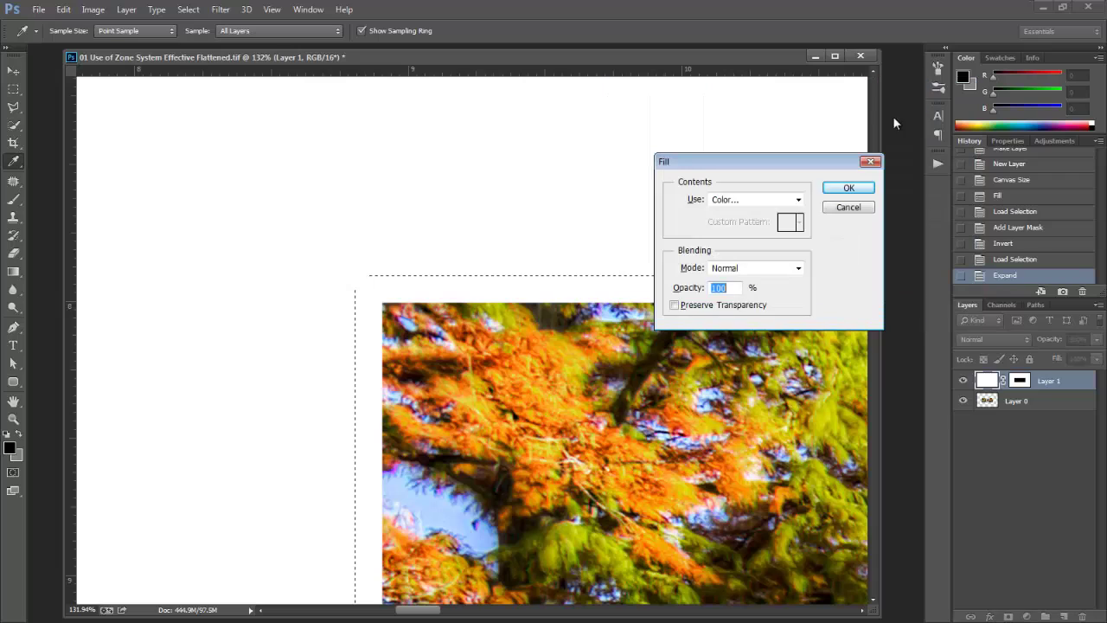
pyautogui.click(830, 188)
pyautogui.press('c')
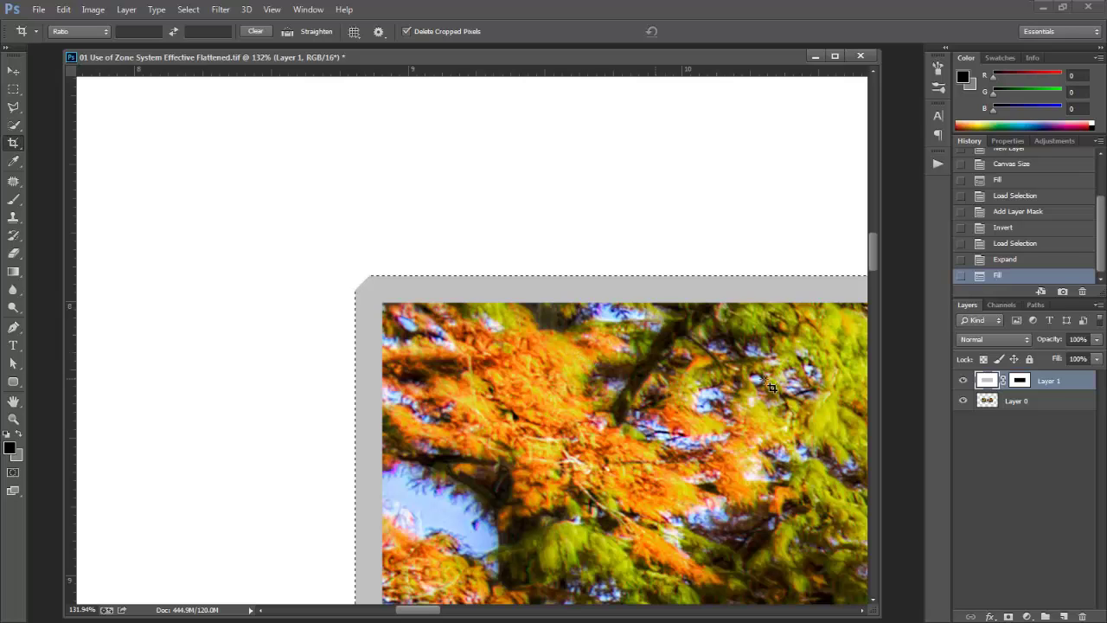
# Step: Revert History to the loaded selection, undoing the grey fill and expansion
pyautogui.click(1008, 260)
pyautogui.click(1007, 244)
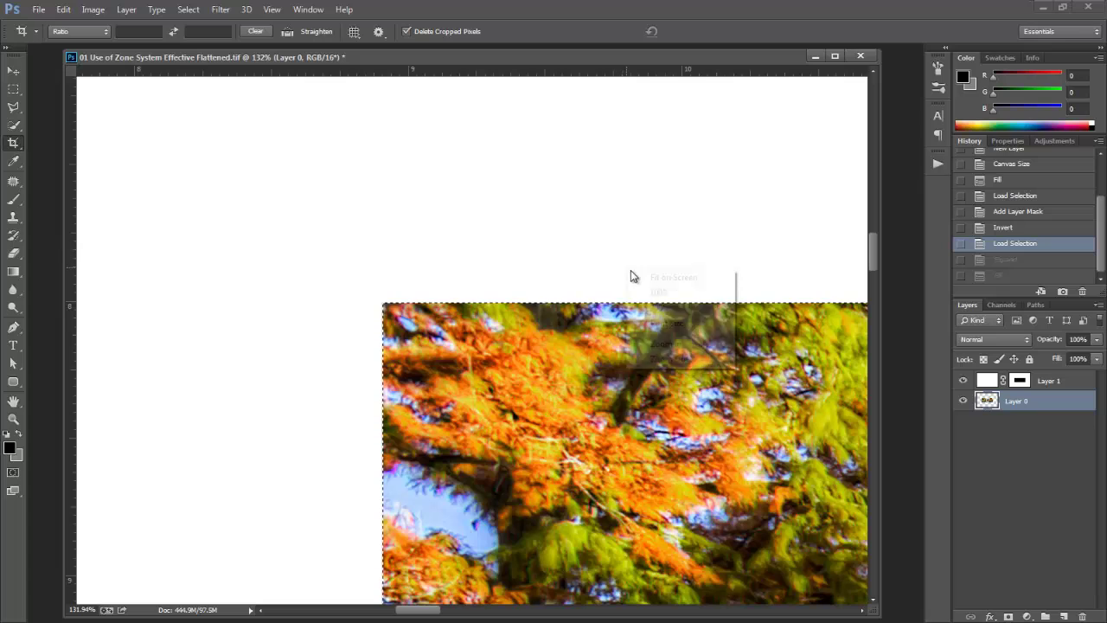
pyautogui.hotkey('ctrl', '0')
pyautogui.click(991, 384)
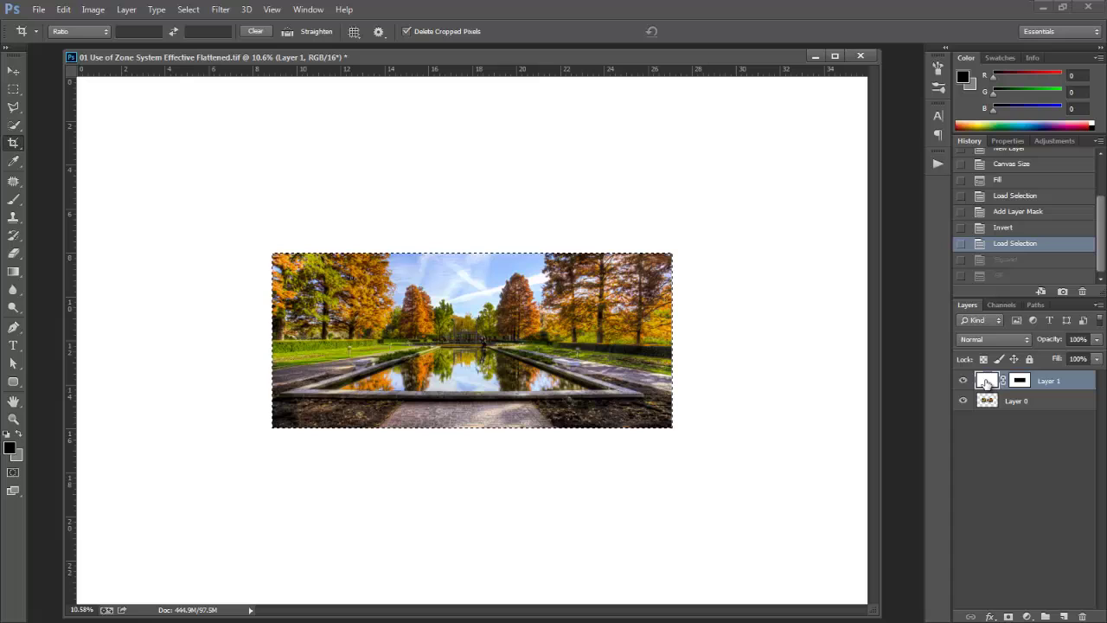
# Step: Apply a Maximum filter to Layer 1 with radius 30 and Squareness
pyautogui.click(220, 10)
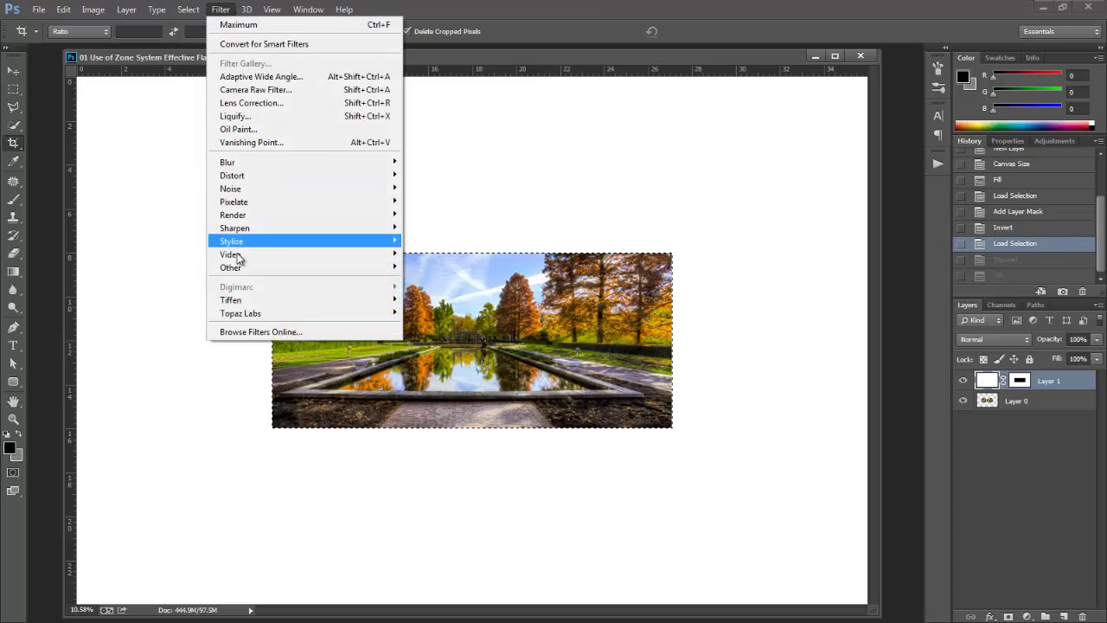
pyautogui.moveTo(241, 273)
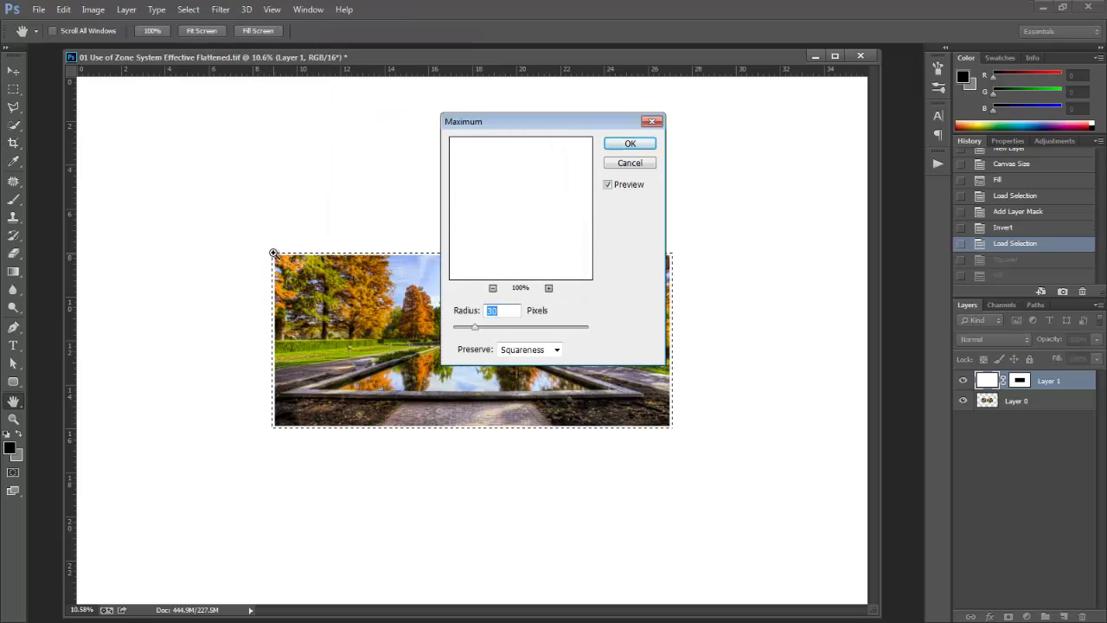
pyautogui.moveTo(270, 252); pyautogui.dragTo(353, 303)
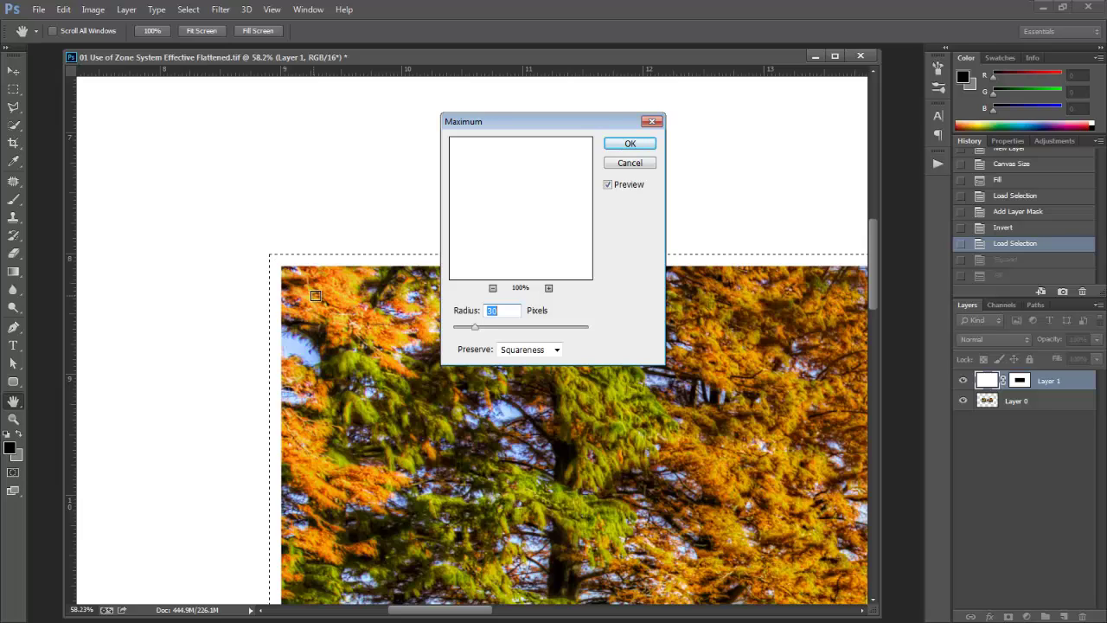
pyautogui.click(556, 350)
pyautogui.click(556, 349)
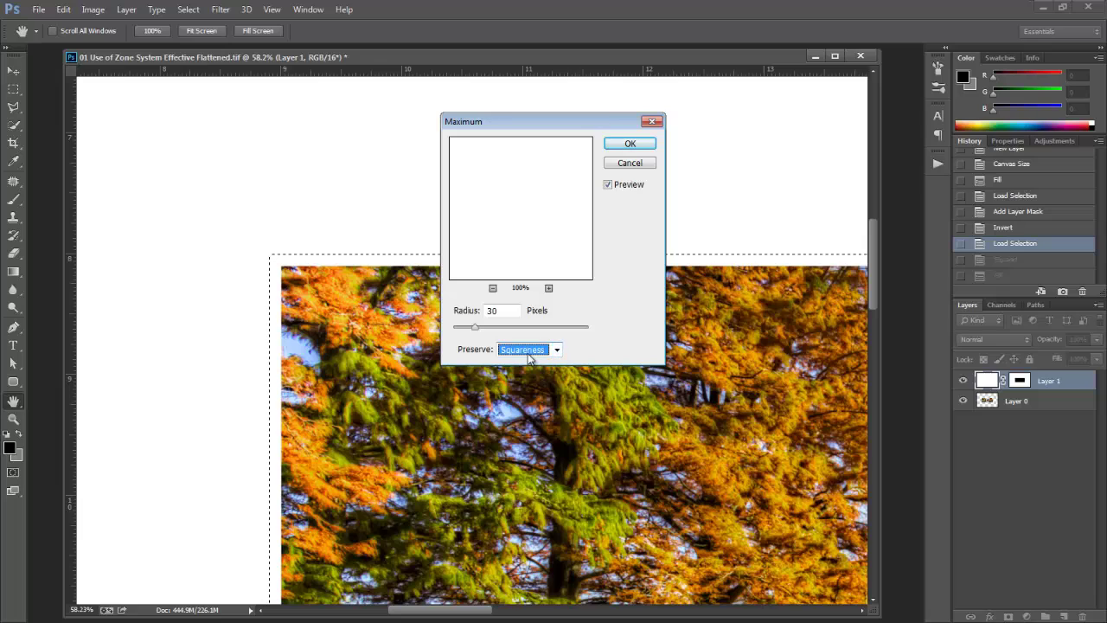
pyautogui.click(630, 144)
pyautogui.press('c')
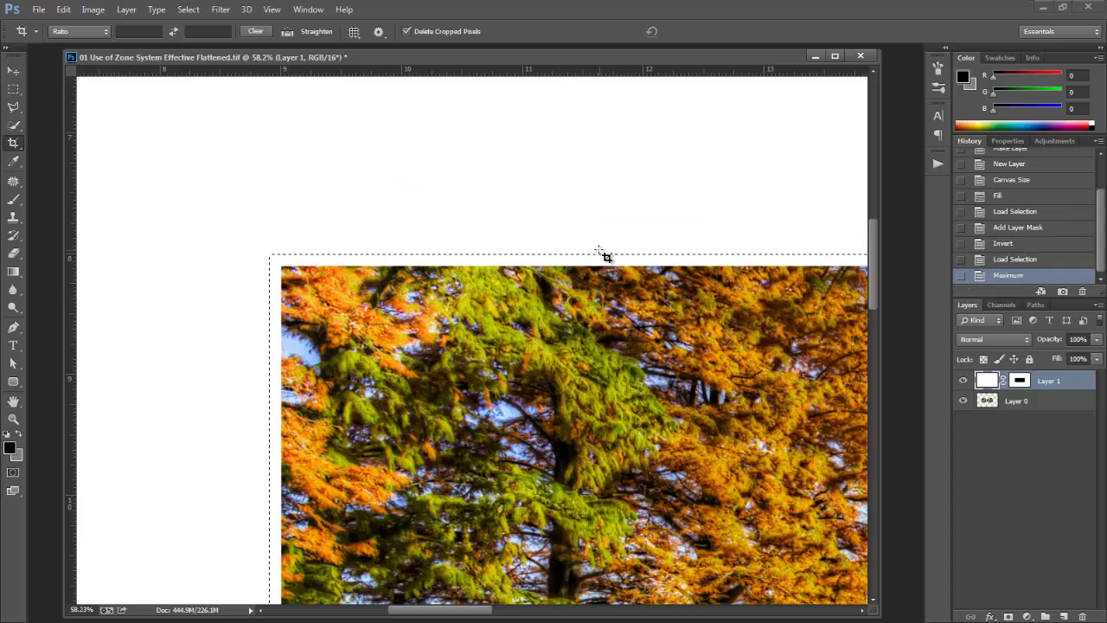
# Step: Fill the selection on Layer 1 with light grey 187 (bbbbbb)
pyautogui.rightClick(616, 388)
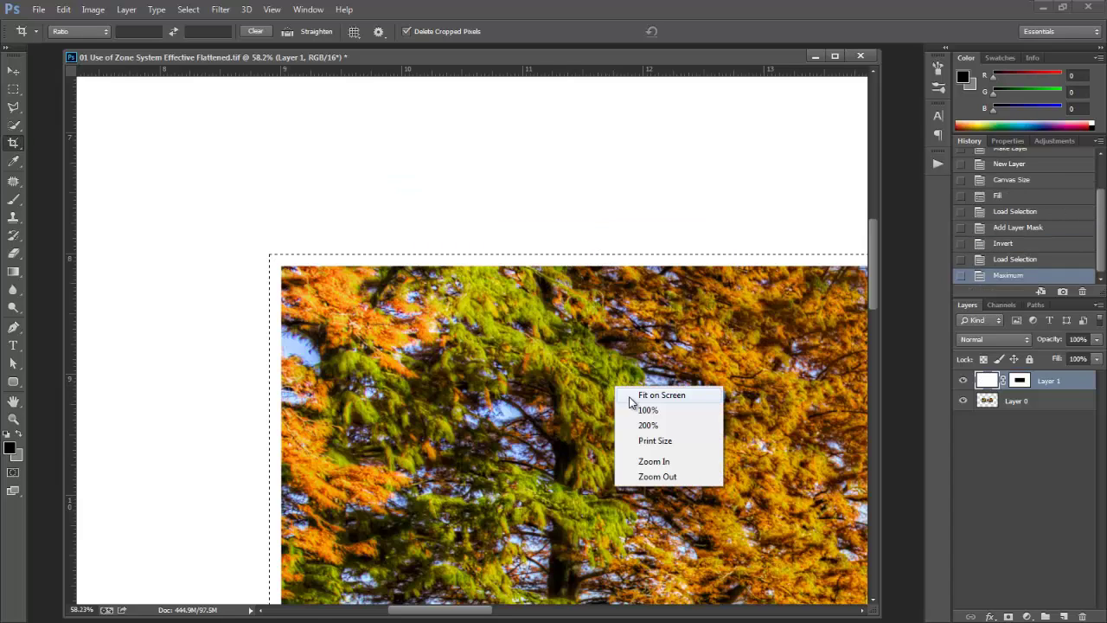
pyautogui.click(627, 388)
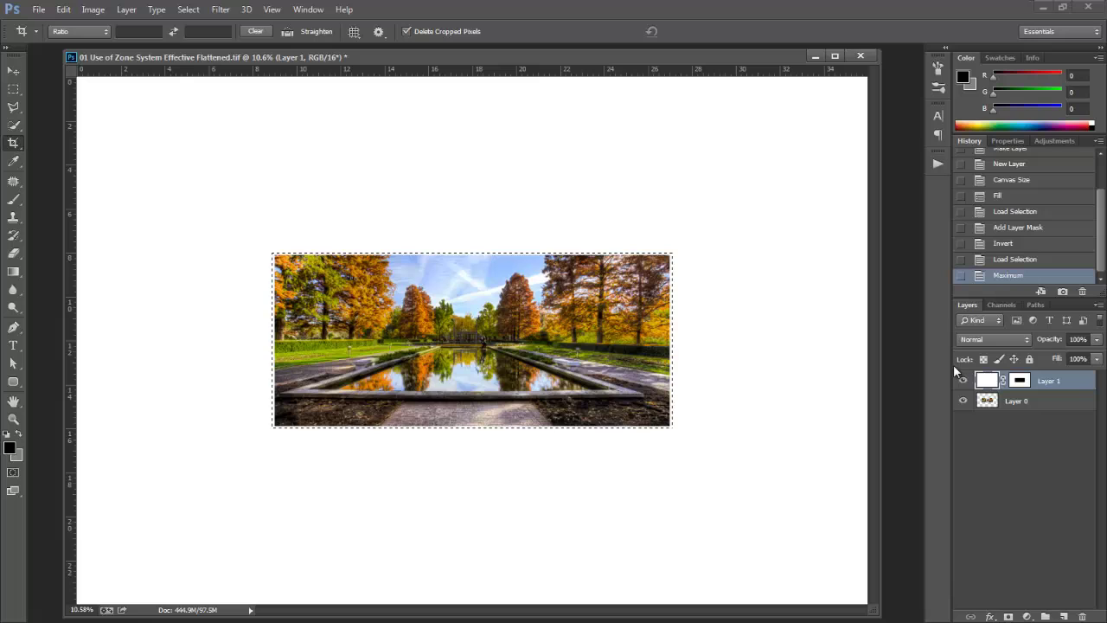
pyautogui.hotkey('shift', 'BackSpace')
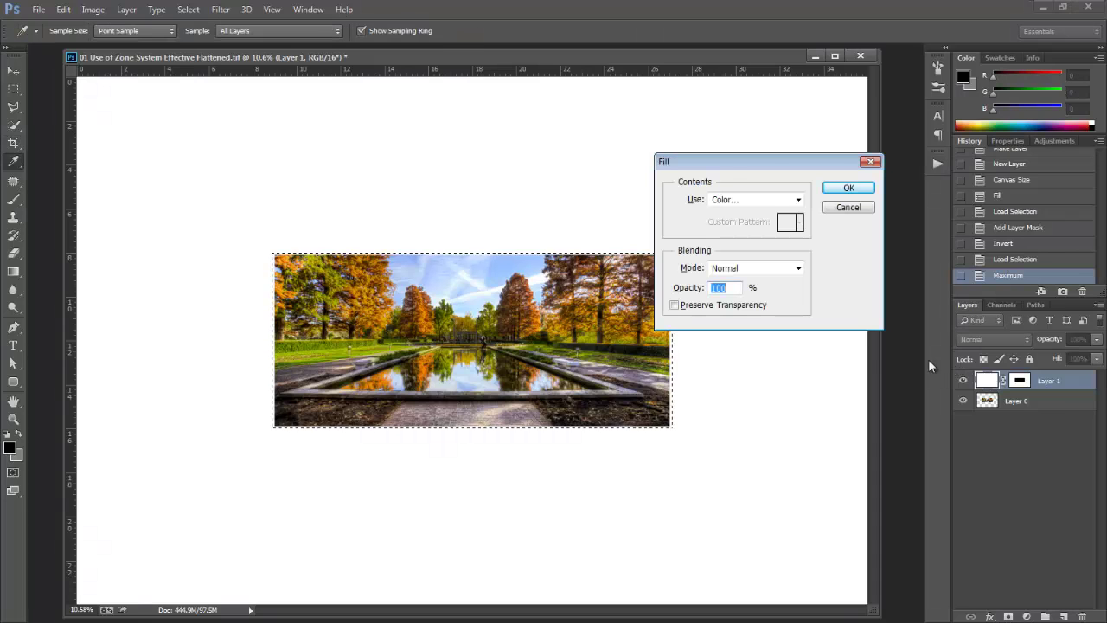
pyautogui.click(728, 197)
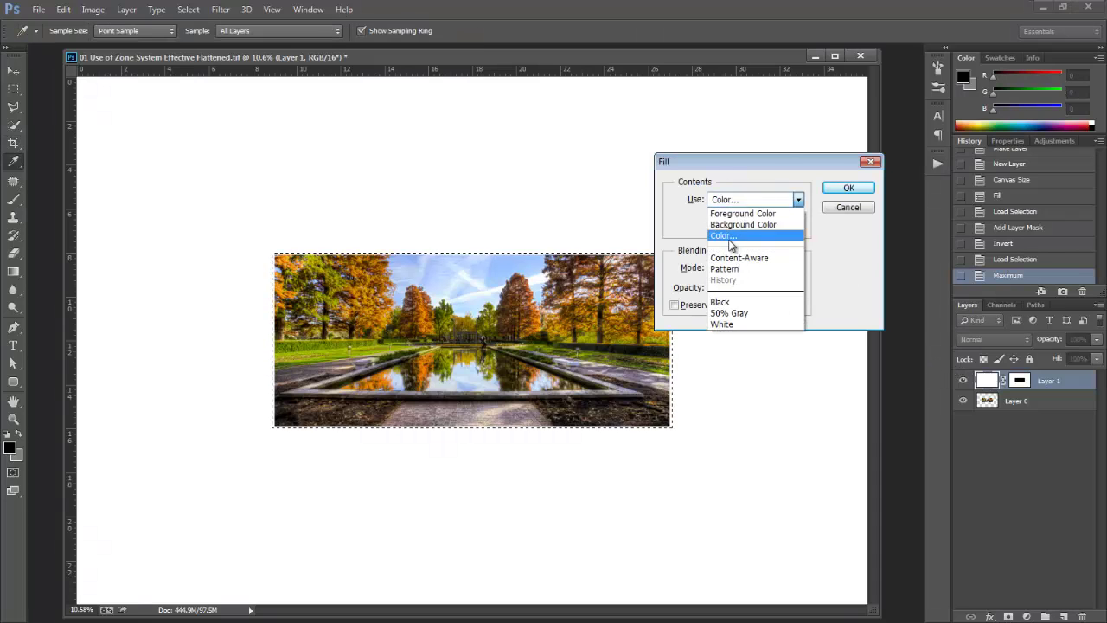
pyautogui.click(733, 232)
pyautogui.moveTo(612, 162); pyautogui.dragTo(599, 164)
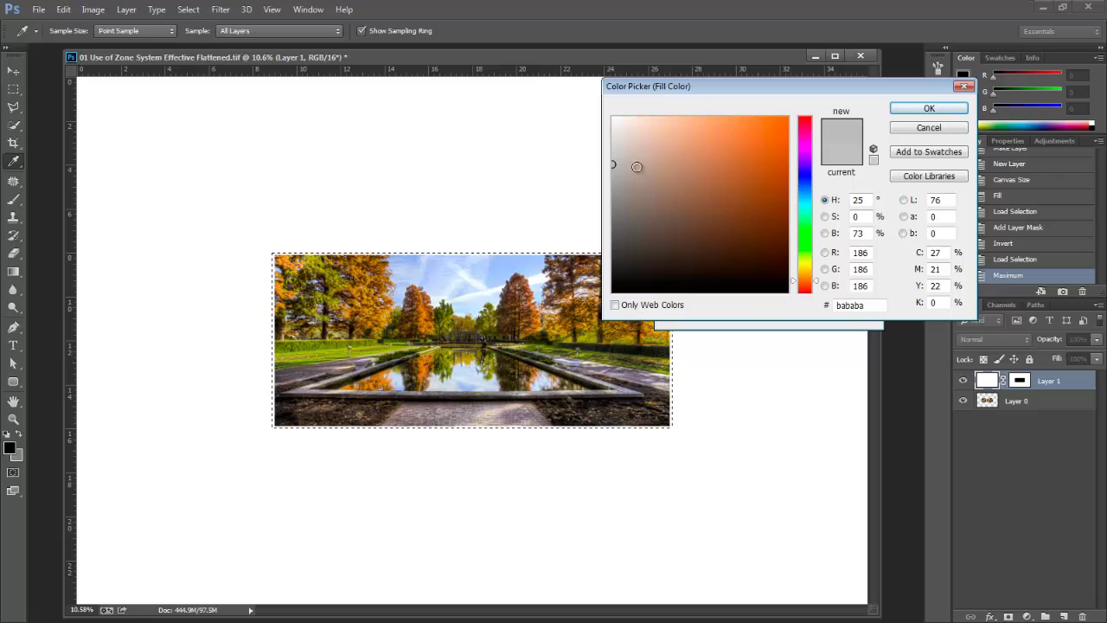
pyautogui.moveTo(638, 168)
pyautogui.mouseDown()
pyautogui.moveTo(611, 141)
pyautogui.moveTo(608, 220)
pyautogui.moveTo(592, 169)
pyautogui.mouseUp()
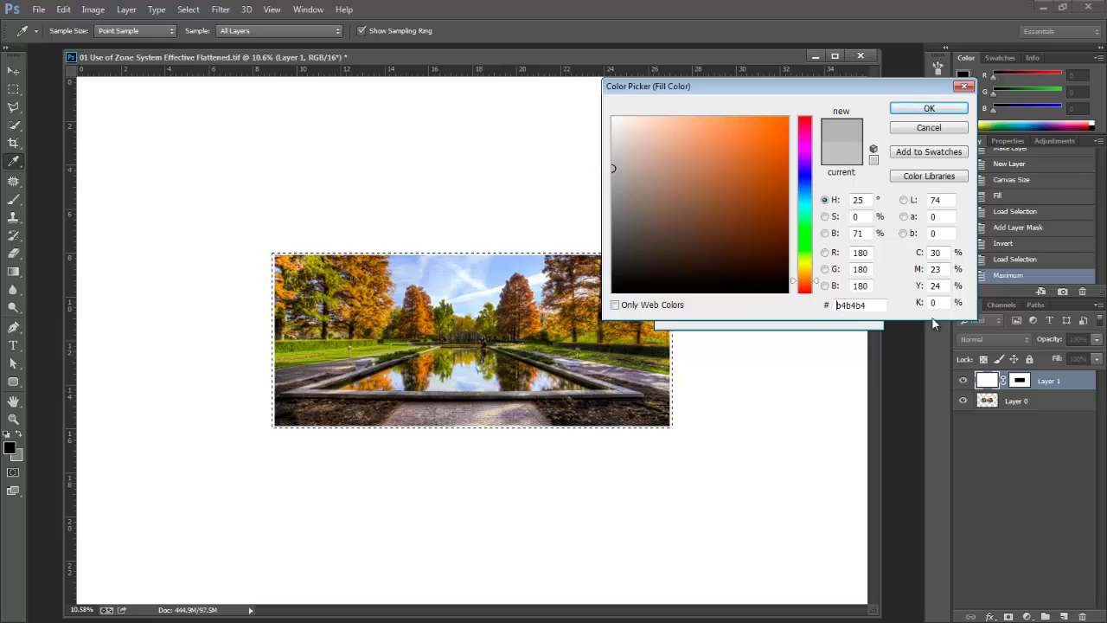
pyautogui.moveTo(610, 168); pyautogui.dragTo(609, 164)
pyautogui.click(940, 108)
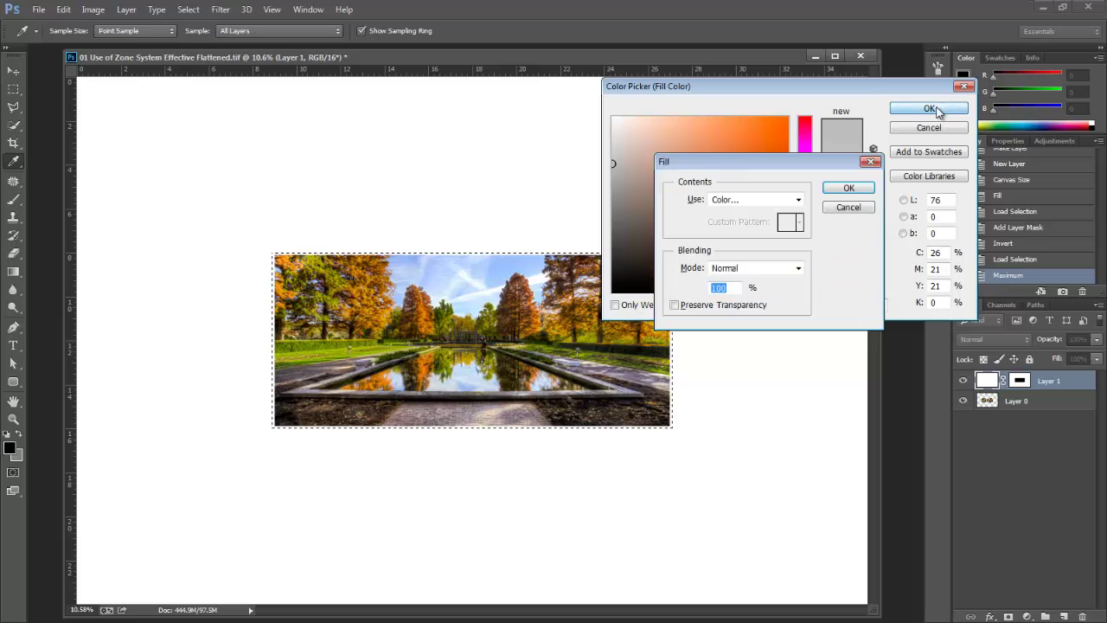
pyautogui.click(853, 189)
pyautogui.press('c')
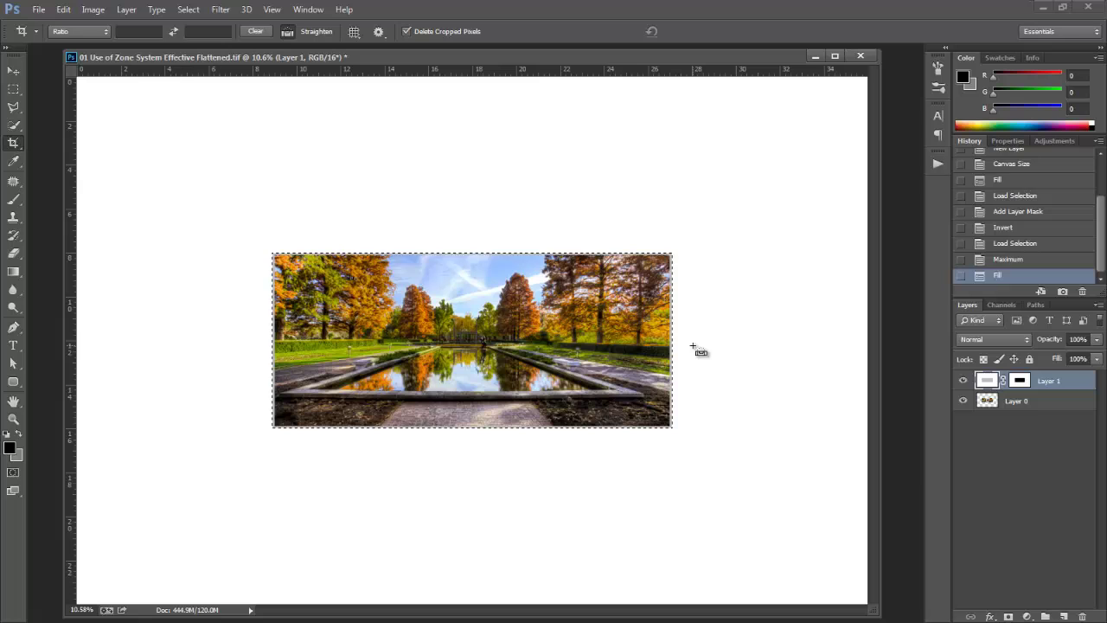
# Step: Deselect and zoom in to inspect the thin grey border
pyautogui.hotkey('ctrl', 'd')
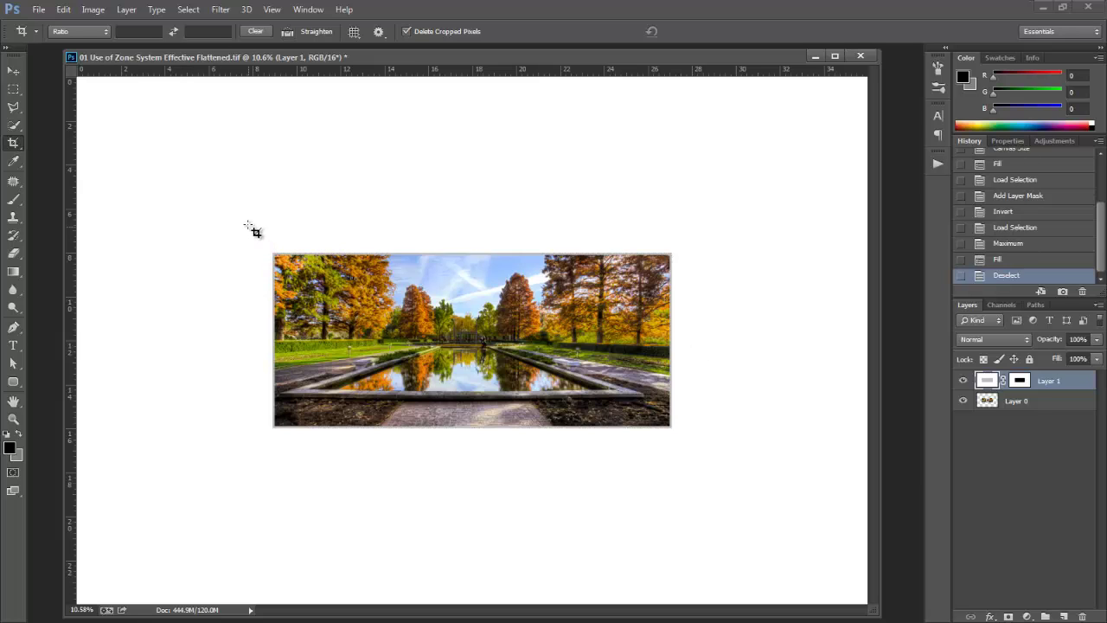
pyautogui.moveTo(256, 232); pyautogui.dragTo(304, 260)
pyautogui.moveTo(547, 612); pyautogui.dragTo(647, 612)
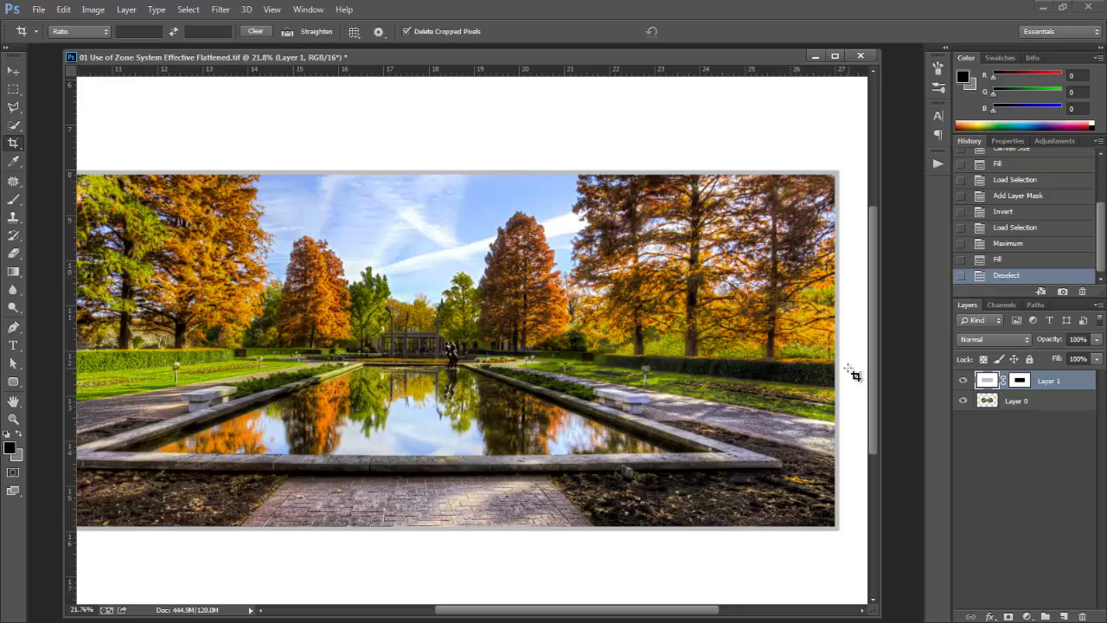
# Step: Draw a Polygonal Lasso selection around the photo with a slanted wedge below its lower edge
pyautogui.click(13, 108)
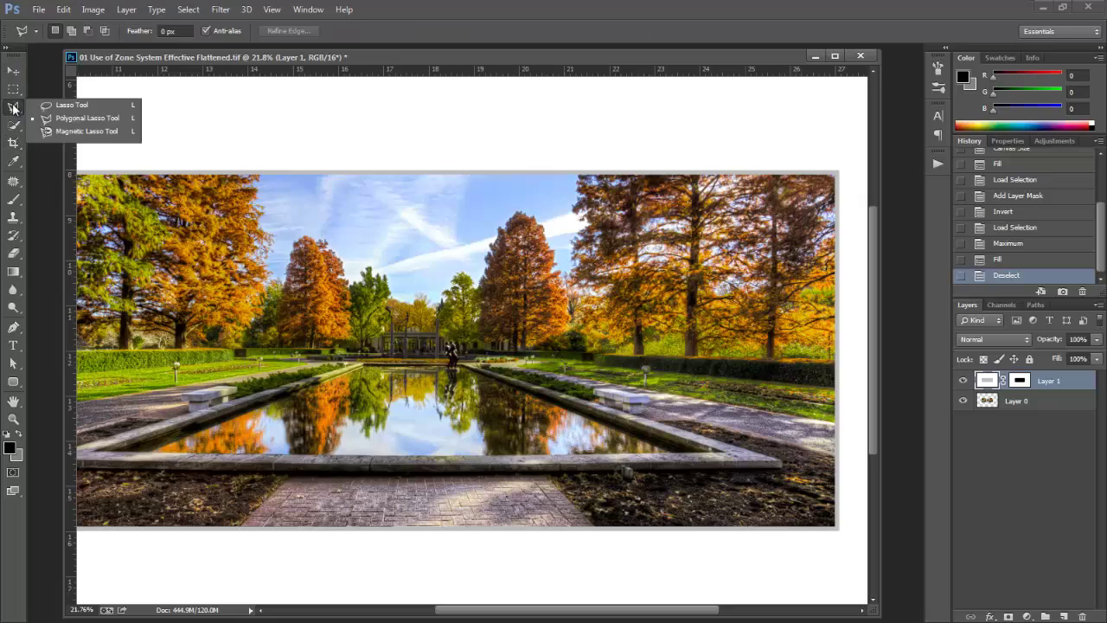
pyautogui.click(65, 120)
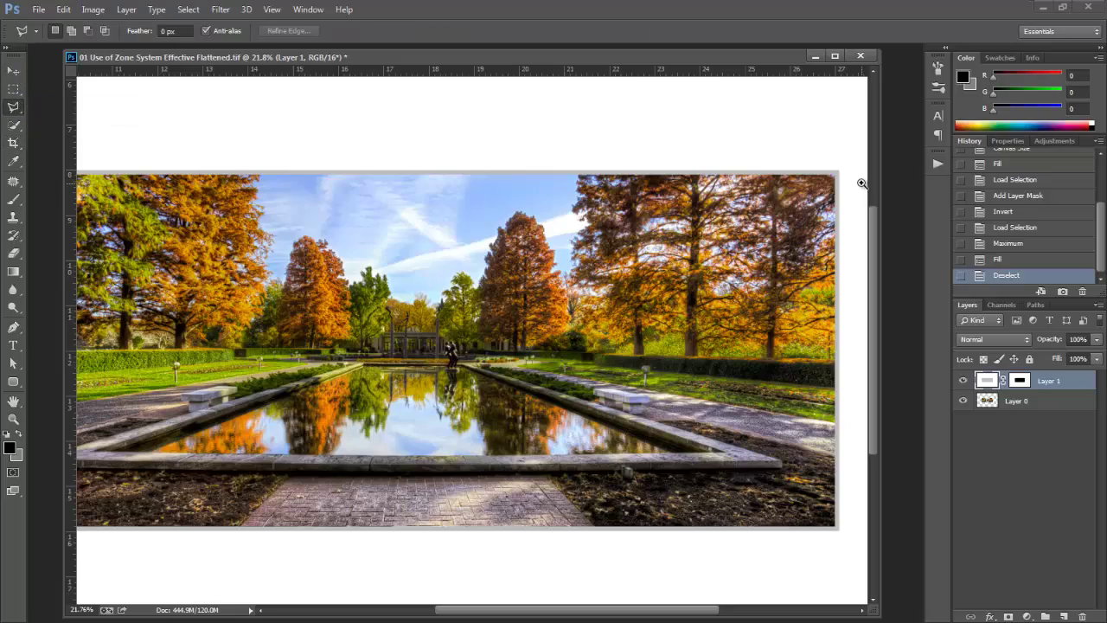
pyautogui.moveTo(861, 184); pyautogui.dragTo(934, 221)
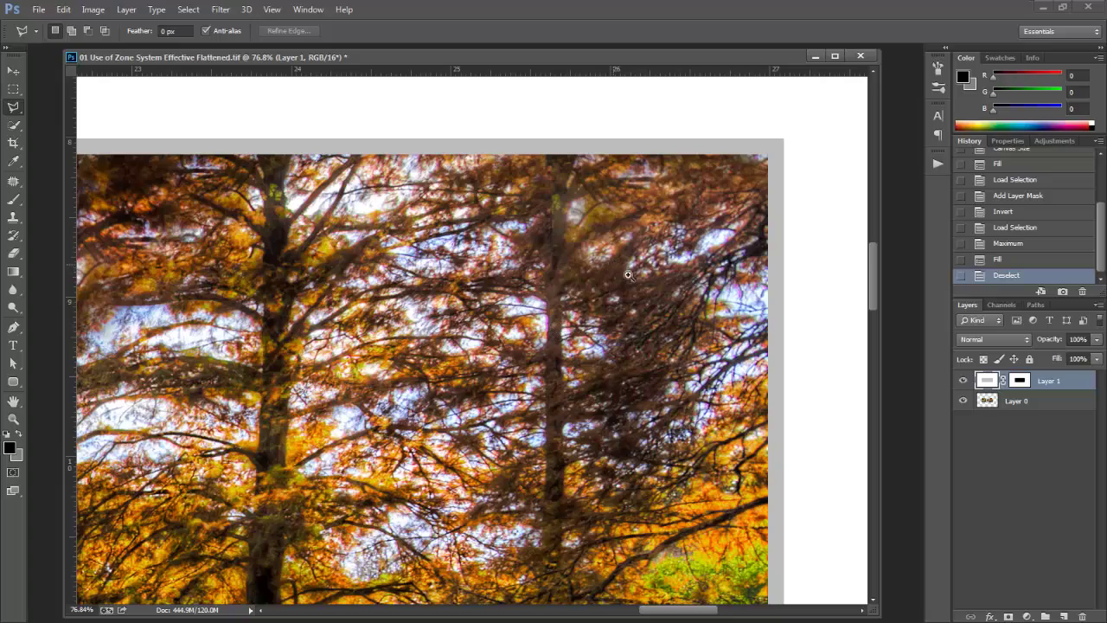
pyautogui.scroll(2, 628, 275)
pyautogui.scroll(-3, 635, 268)
pyautogui.scroll(1, 644, 255)
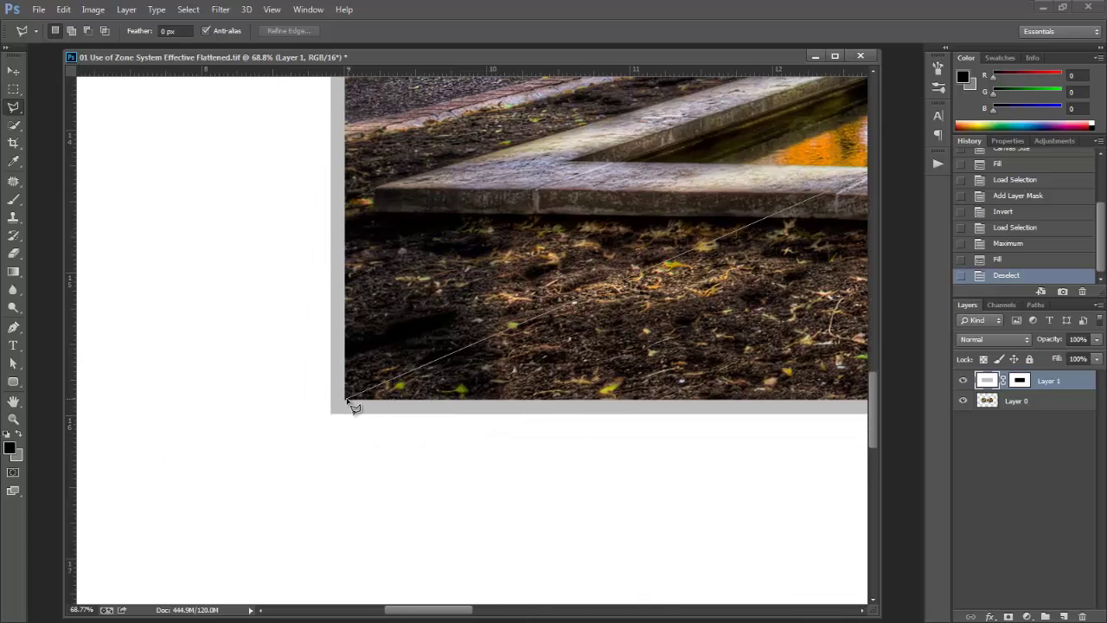
pyautogui.click(346, 402)
pyautogui.click(328, 421)
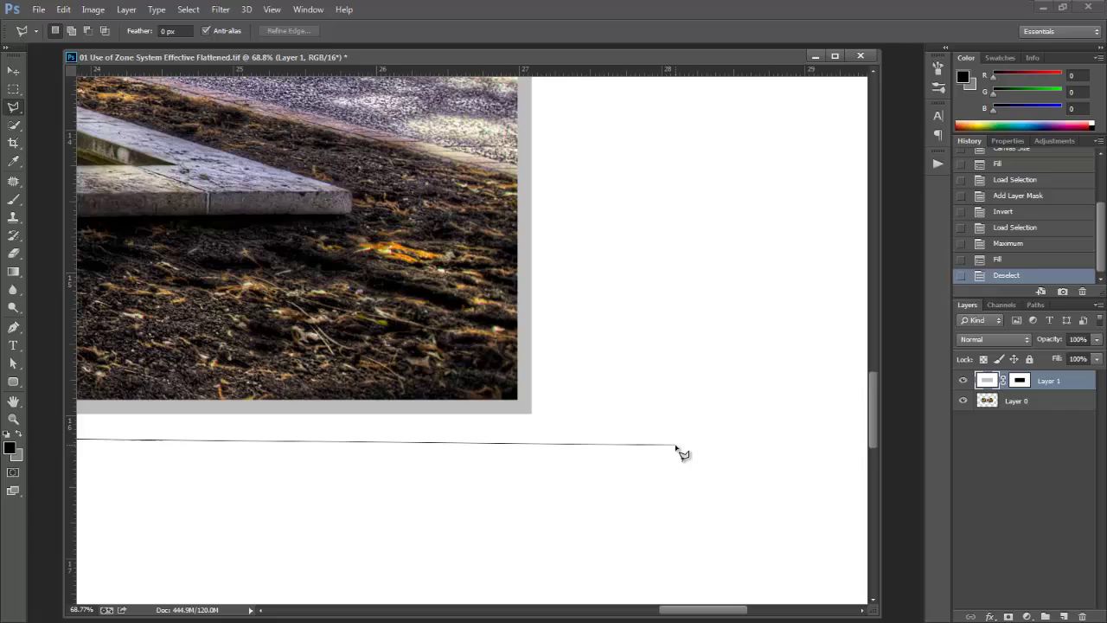
pyautogui.doubleClick(673, 445)
pyautogui.rightClick(637, 408)
pyautogui.hotkey('ctrl', '0')
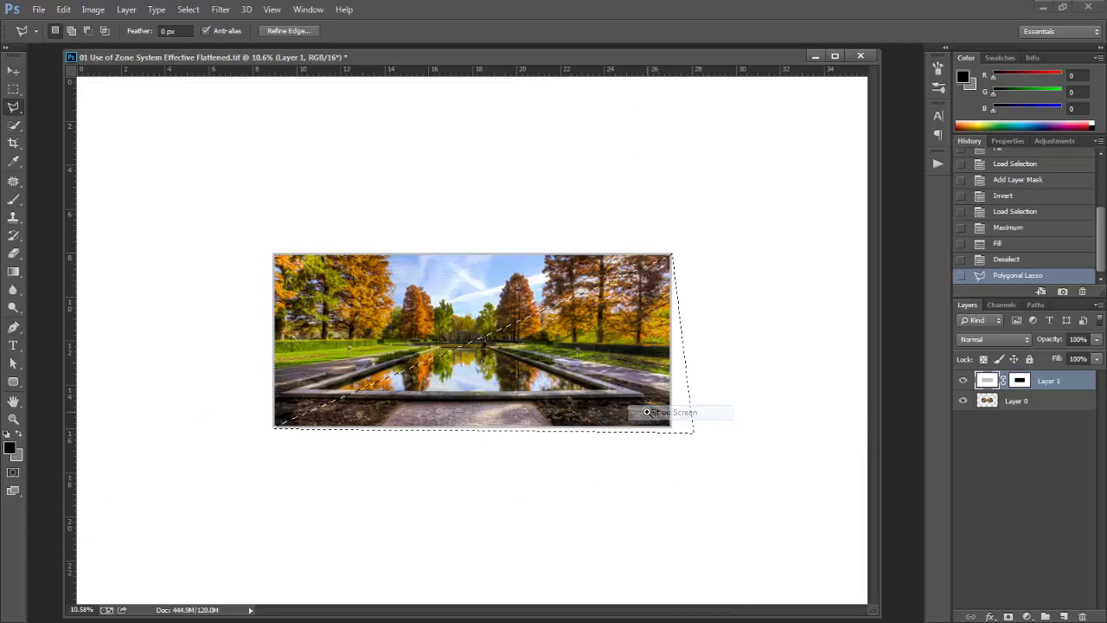
# Step: Set up a 1000-pixel brush with white as the painting colour
pyautogui.scroll(3, 680, 384)
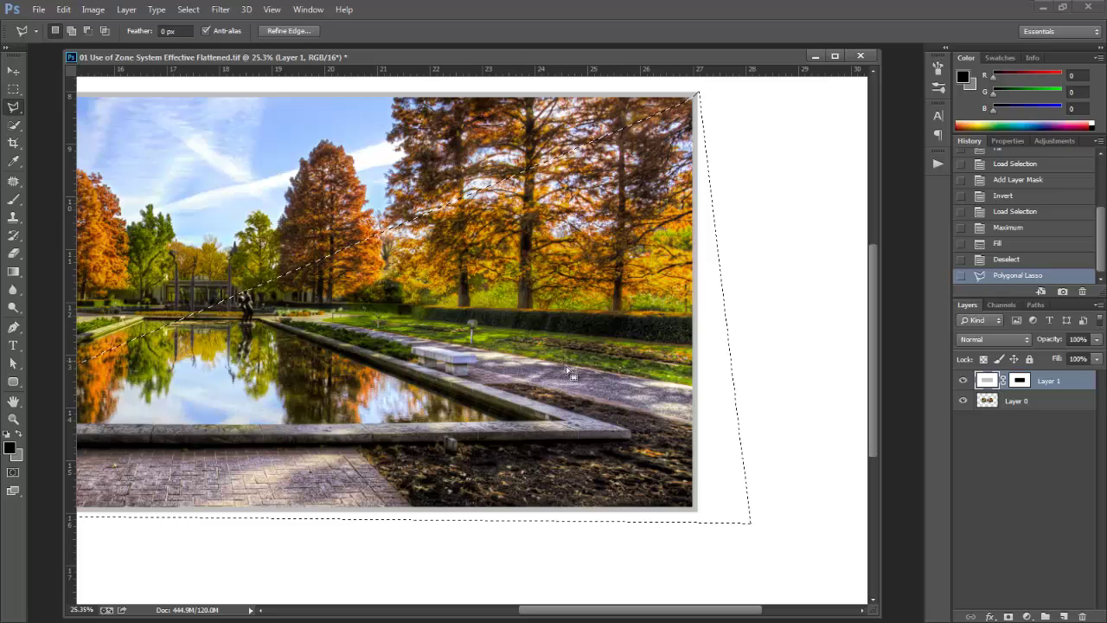
pyautogui.press('b')
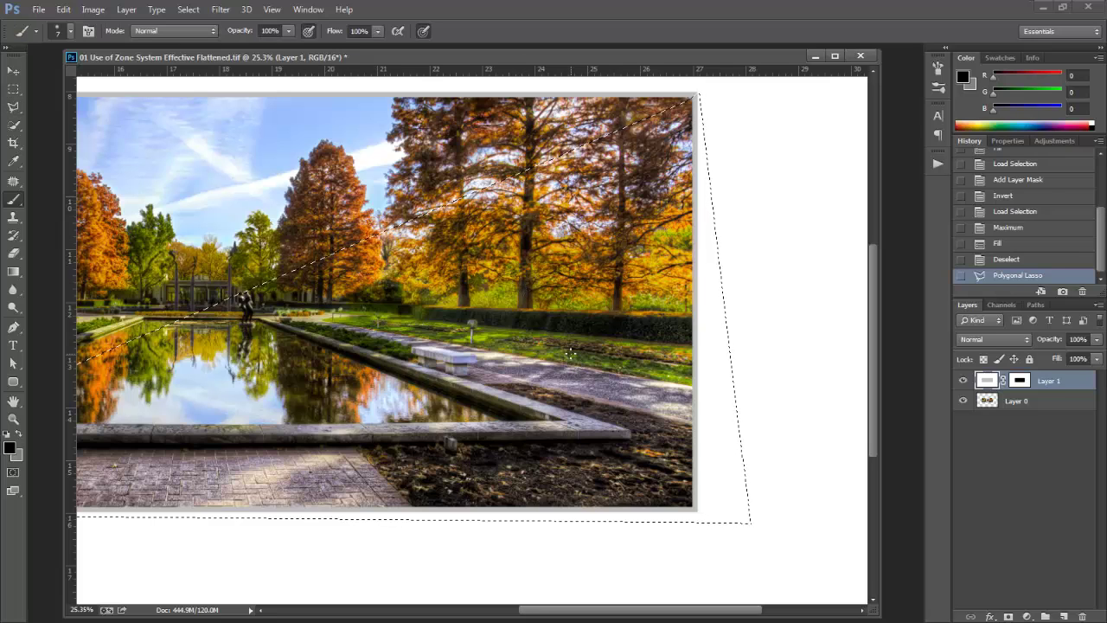
pyautogui.press(']')
pyautogui.press(']')
pyautogui.press(']')
pyautogui.press(']')
pyautogui.press(']')
pyautogui.press(']')
pyautogui.press(']')
pyautogui.press(']')
pyautogui.press(']')
pyautogui.press(']')
pyautogui.press(']')
pyautogui.press(']')
pyautogui.press(']')
pyautogui.press(']')
pyautogui.press(']')
pyautogui.press(']')
pyautogui.press(']')
pyautogui.press(']')
pyautogui.press(']')
pyautogui.press(']')
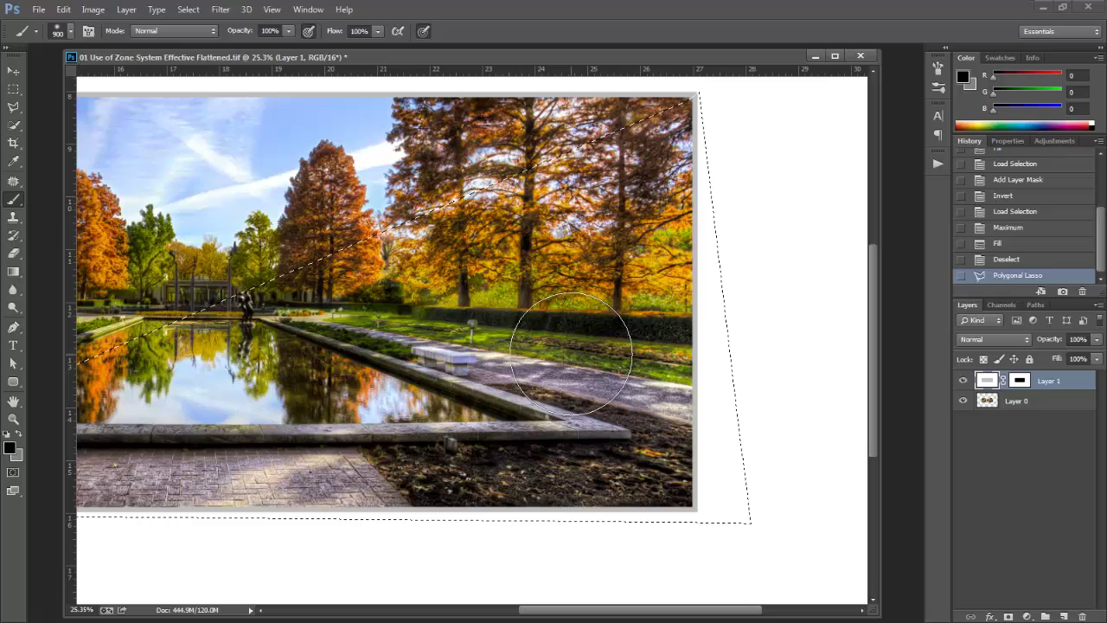
pyautogui.press(']')
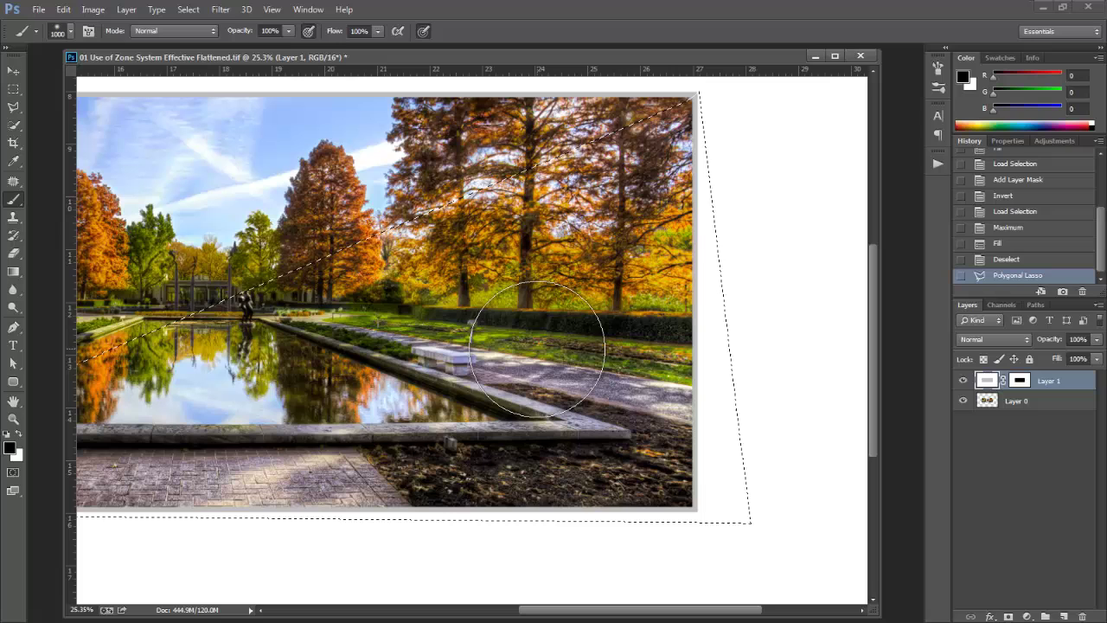
pyautogui.press('x')
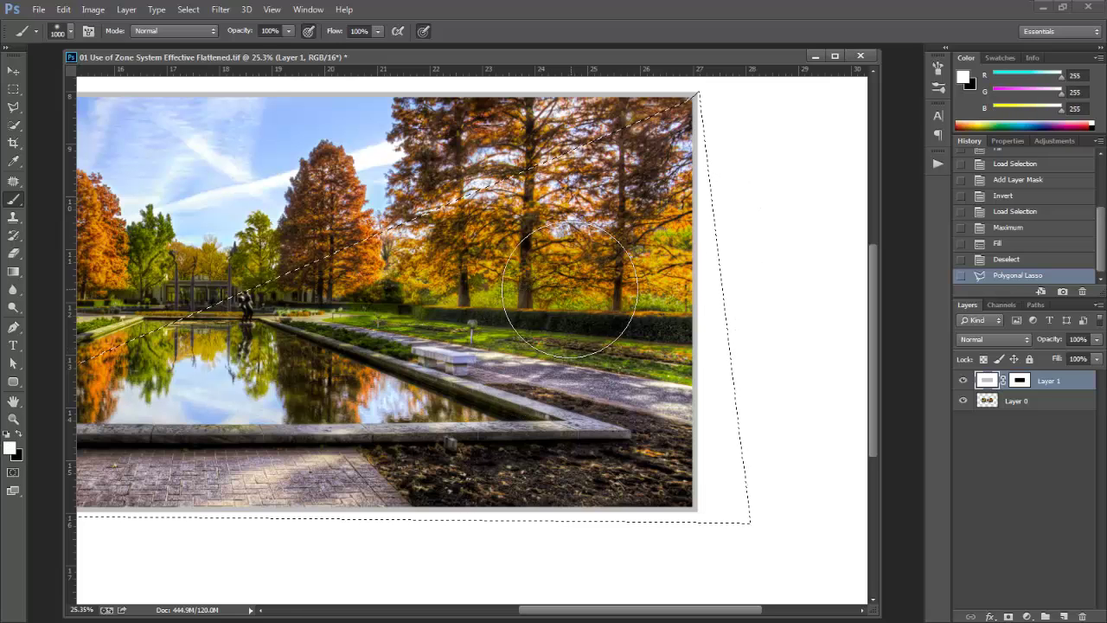
# Step: Paint white into Layer 1's mask across the wedge's right side and bottom edge
pyautogui.moveTo(546, 357)
pyautogui.mouseDown()
pyautogui.moveTo(683, 255)
pyautogui.moveTo(562, 415)
pyautogui.mouseUp()
pyautogui.moveTo(605, 259); pyautogui.dragTo(640, 364)
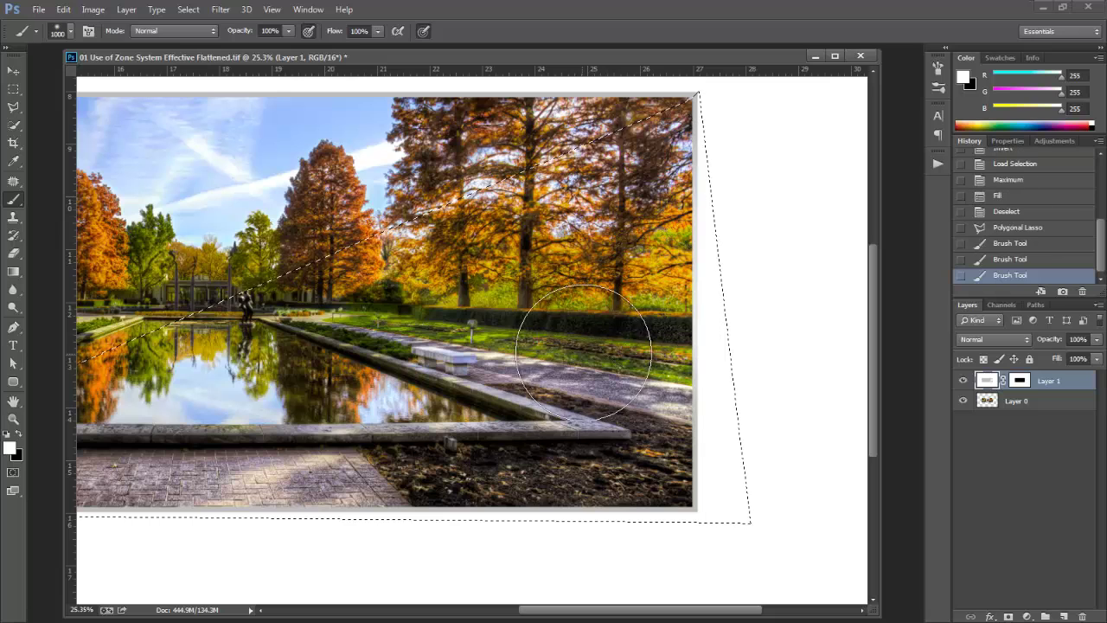
pyautogui.moveTo(660, 126)
pyautogui.mouseDown()
pyautogui.moveTo(574, 268)
pyautogui.moveTo(605, 303)
pyautogui.moveTo(571, 399)
pyautogui.moveTo(557, 406)
pyautogui.moveTo(603, 424)
pyautogui.moveTo(593, 470)
pyautogui.moveTo(574, 452)
pyautogui.mouseUp()
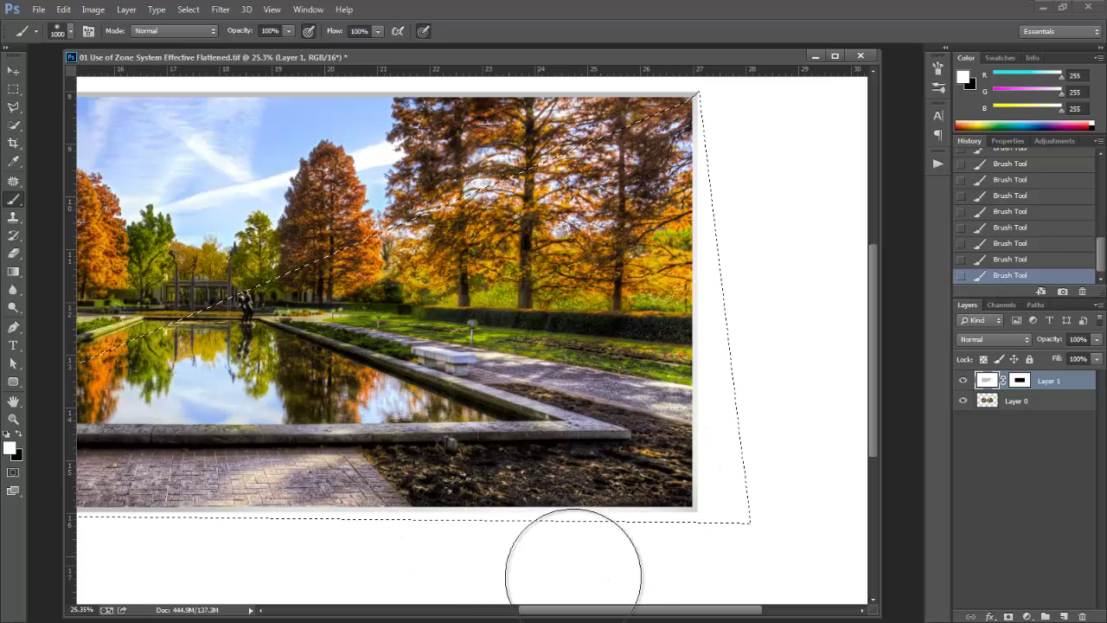
pyautogui.moveTo(584, 614); pyautogui.dragTo(487, 612)
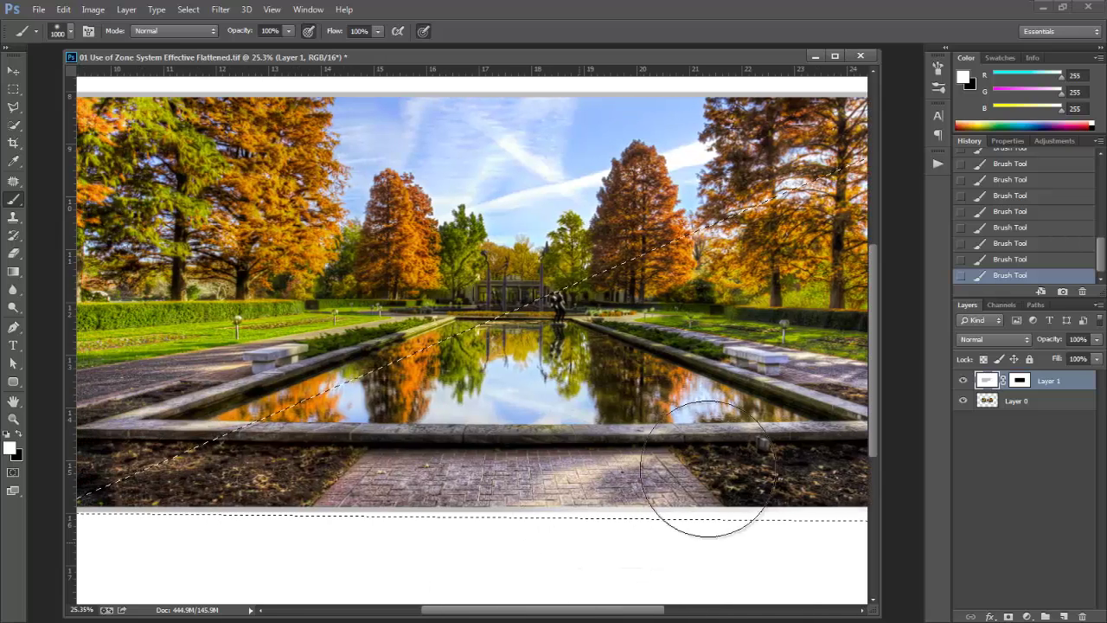
pyautogui.moveTo(596, 445)
pyautogui.mouseDown()
pyautogui.moveTo(526, 421)
pyautogui.moveTo(170, 429)
pyautogui.mouseUp()
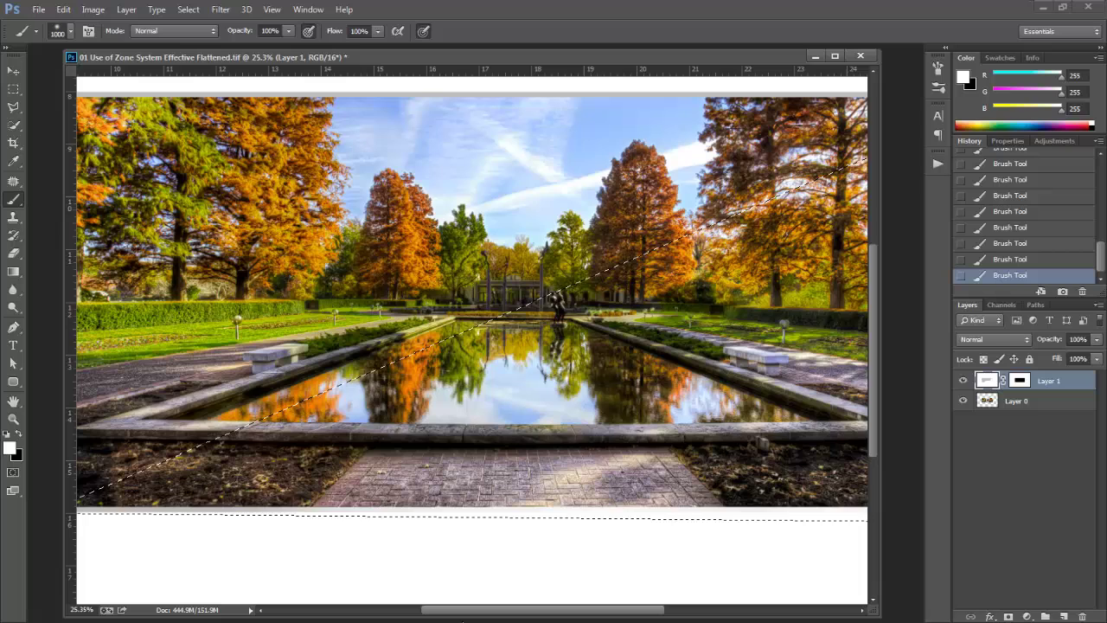
pyautogui.moveTo(462, 610); pyautogui.dragTo(428, 610)
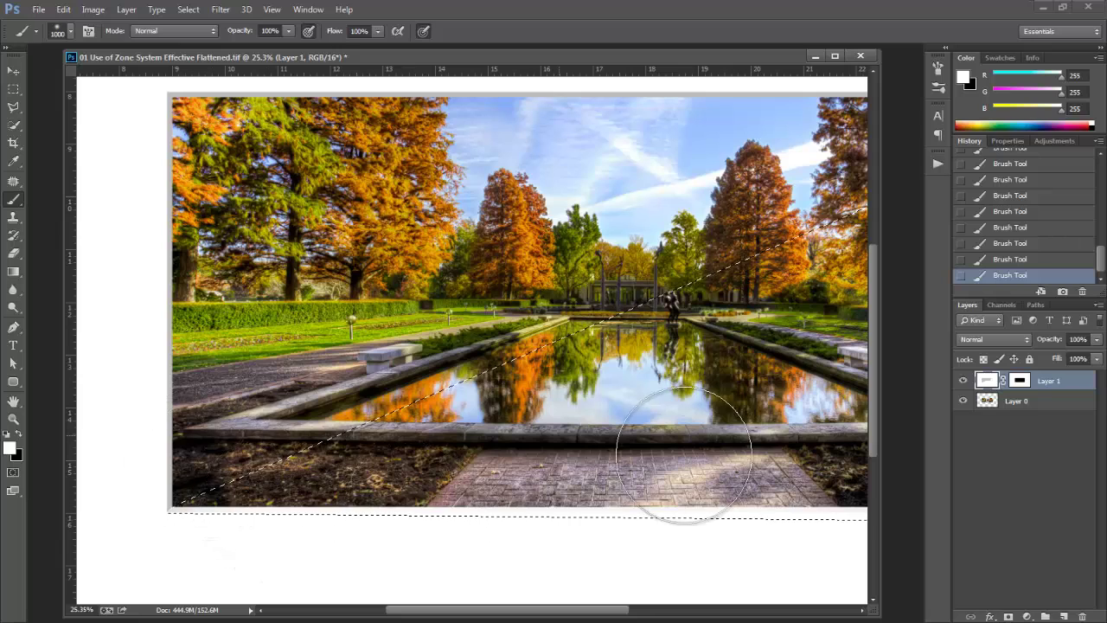
pyautogui.rightClick(727, 448)
pyautogui.click(734, 459)
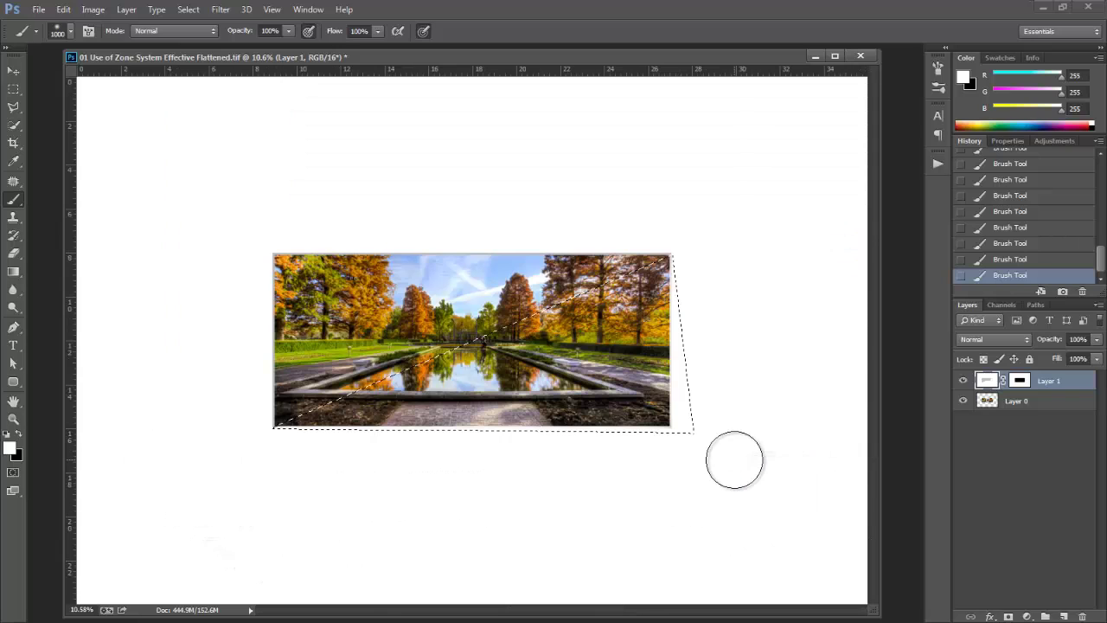
# Step: Clear the slanted selection and zoom in on the photo's top-left corner
pyautogui.hotkey('ctrl', 'd')
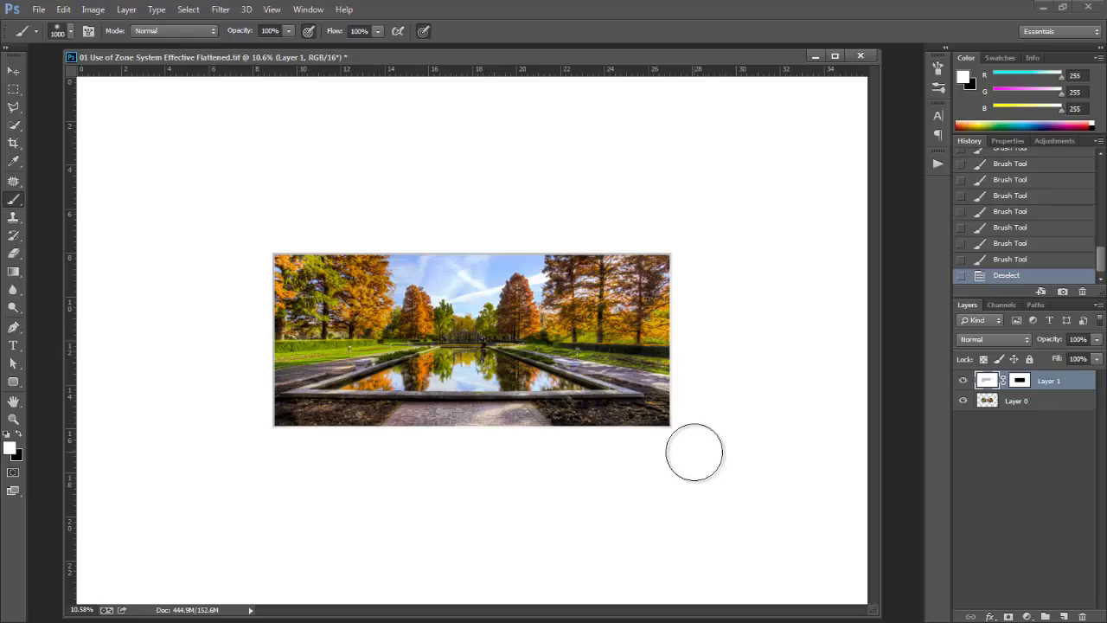
pyautogui.moveTo(680, 264); pyautogui.dragTo(791, 317)
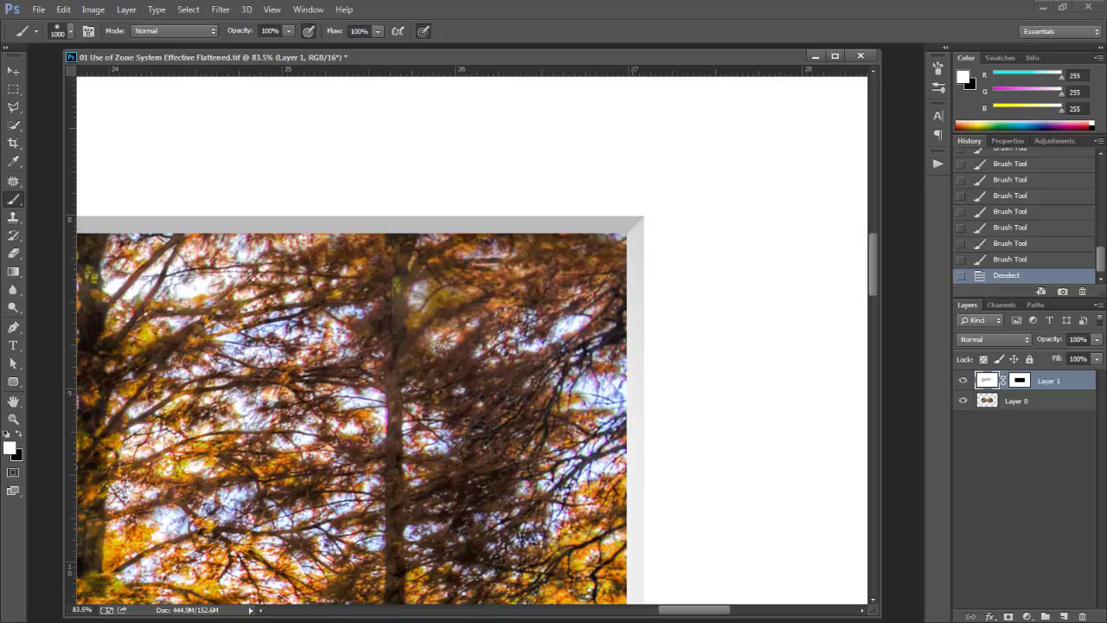
pyautogui.rightClick(477, 412)
pyautogui.click(500, 429)
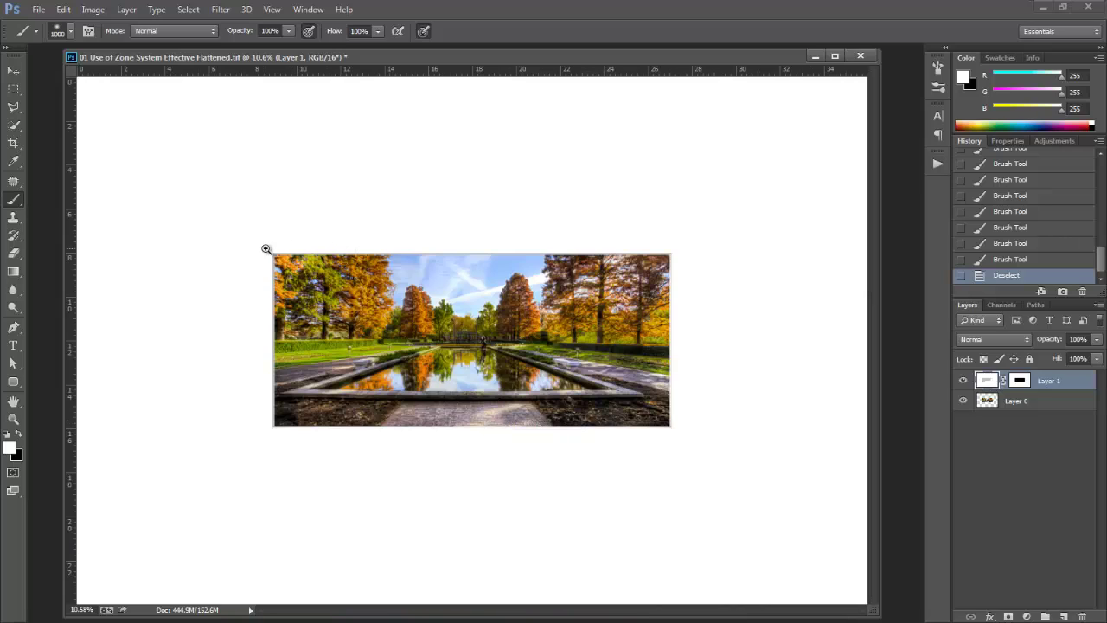
pyautogui.moveTo(273, 254); pyautogui.dragTo(393, 338)
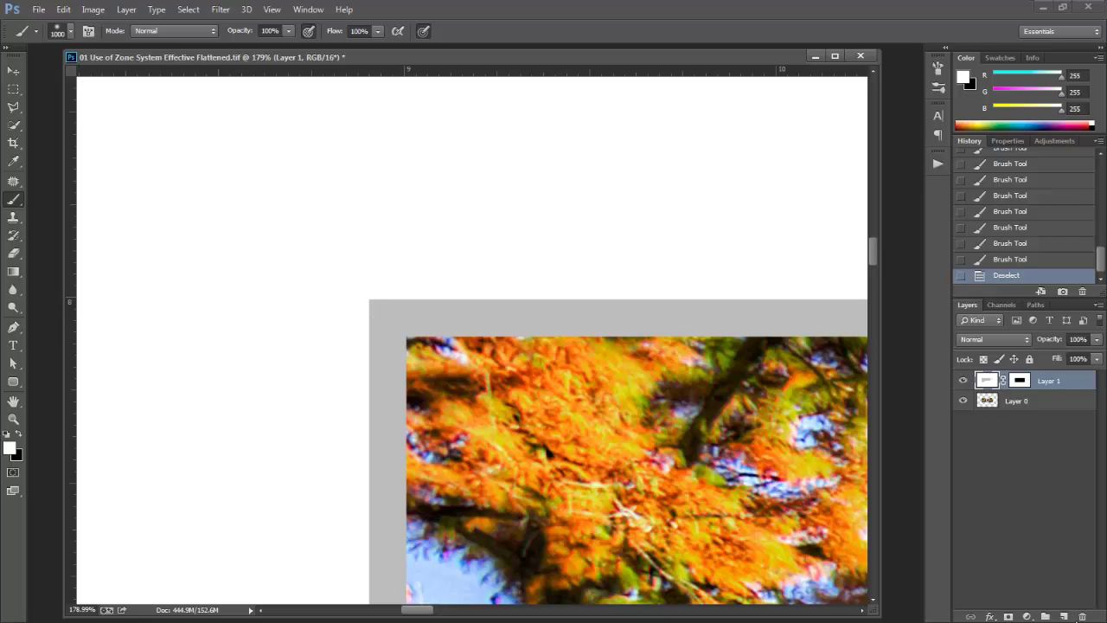
# Step: Add Layer 2 and draw a polygonal selection across the top-left bevel corner
pyautogui.click(1065, 615)
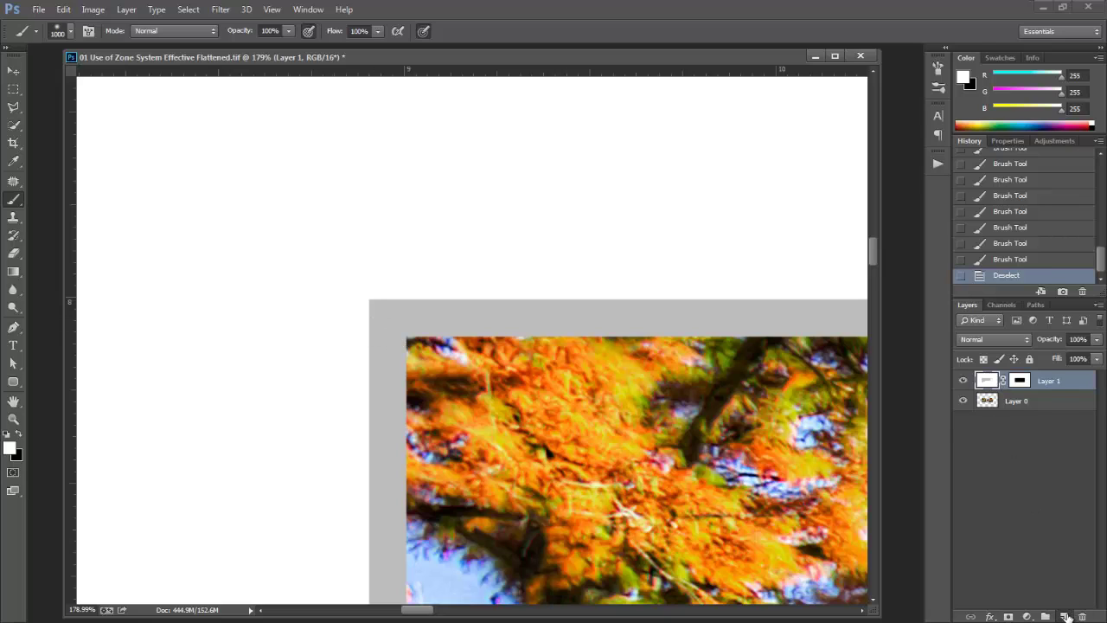
pyautogui.click(15, 107)
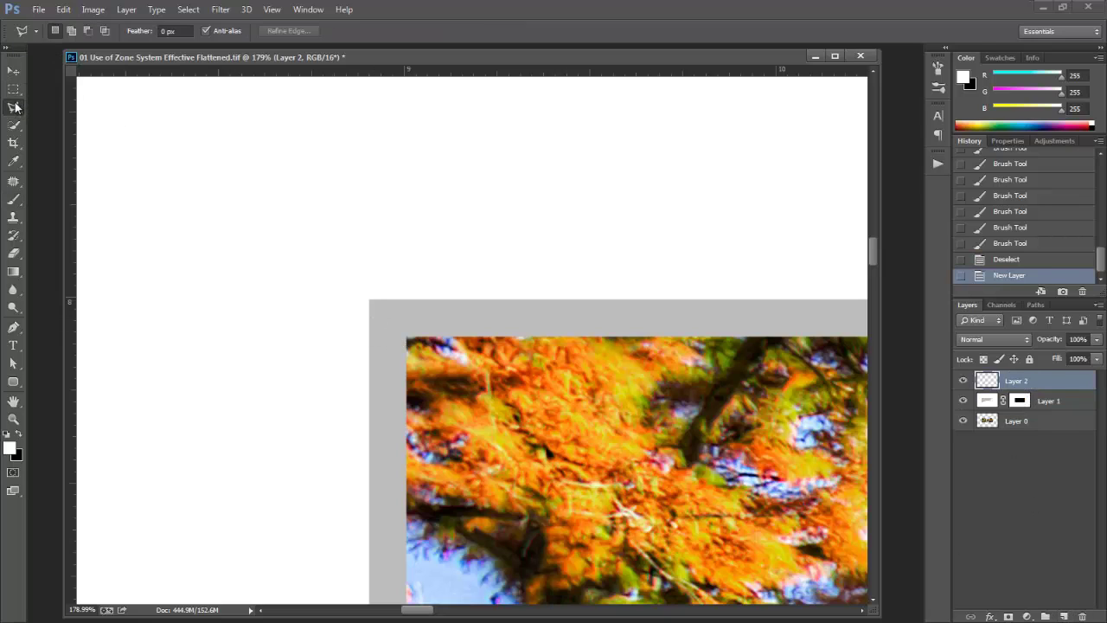
pyautogui.click(371, 301)
pyautogui.click(408, 338)
pyautogui.click(372, 303)
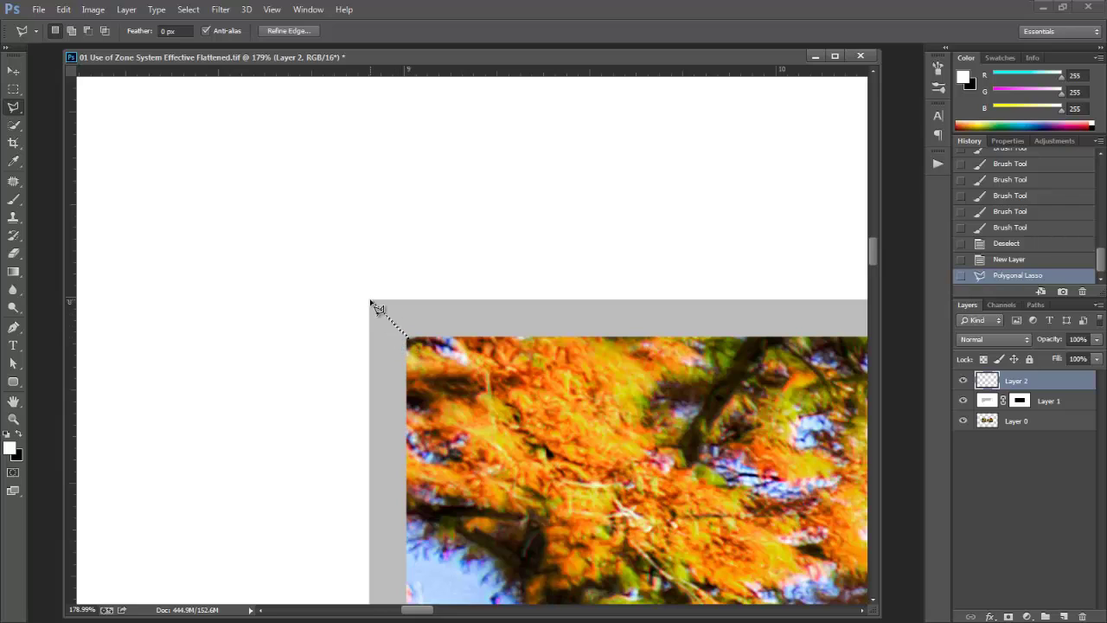
# Step: Paint the corner selection dark grey #424242 with a 100-pixel brush, then deselect
pyautogui.click(10, 446)
pyautogui.write('424242')
pyautogui.click(927, 106)
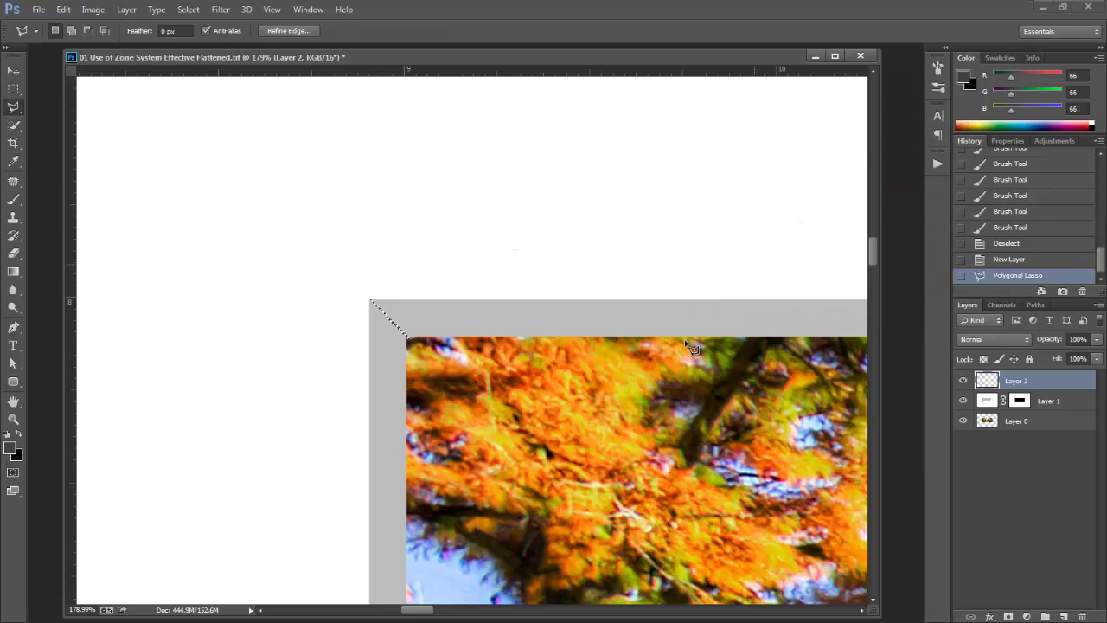
pyautogui.press('b')
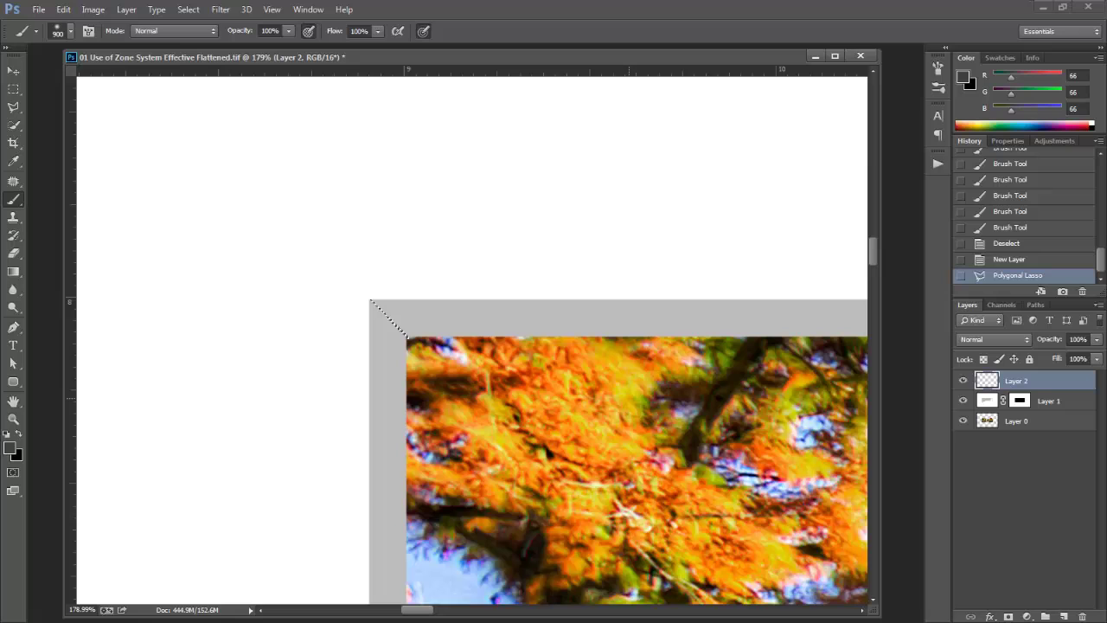
pyautogui.press('[')
pyautogui.press('[')
pyautogui.press('[')
pyautogui.press('[')
pyautogui.press('[')
pyautogui.press('[')
pyautogui.press('[')
pyautogui.press('[')
pyautogui.press('[')
pyautogui.press('[')
pyautogui.press('[')
pyautogui.press('[')
pyautogui.click(485, 331)
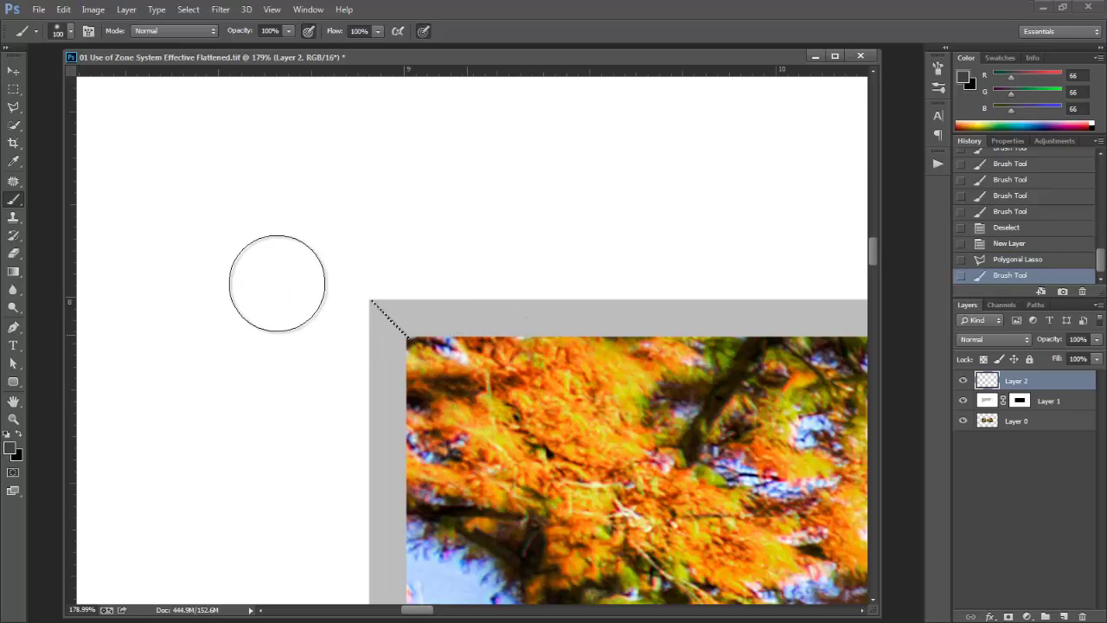
pyautogui.click(406, 322)
pyautogui.hotkey('ctrl', 'd')
pyautogui.rightClick(431, 322)
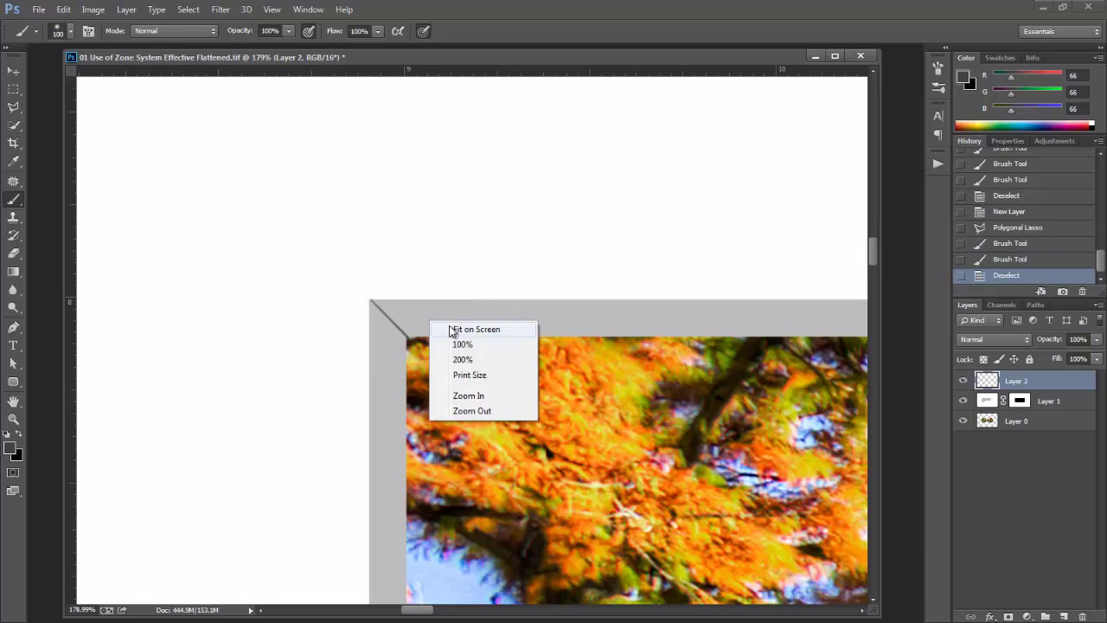
pyautogui.click(450, 329)
pyautogui.scroll(2, 292, 250)
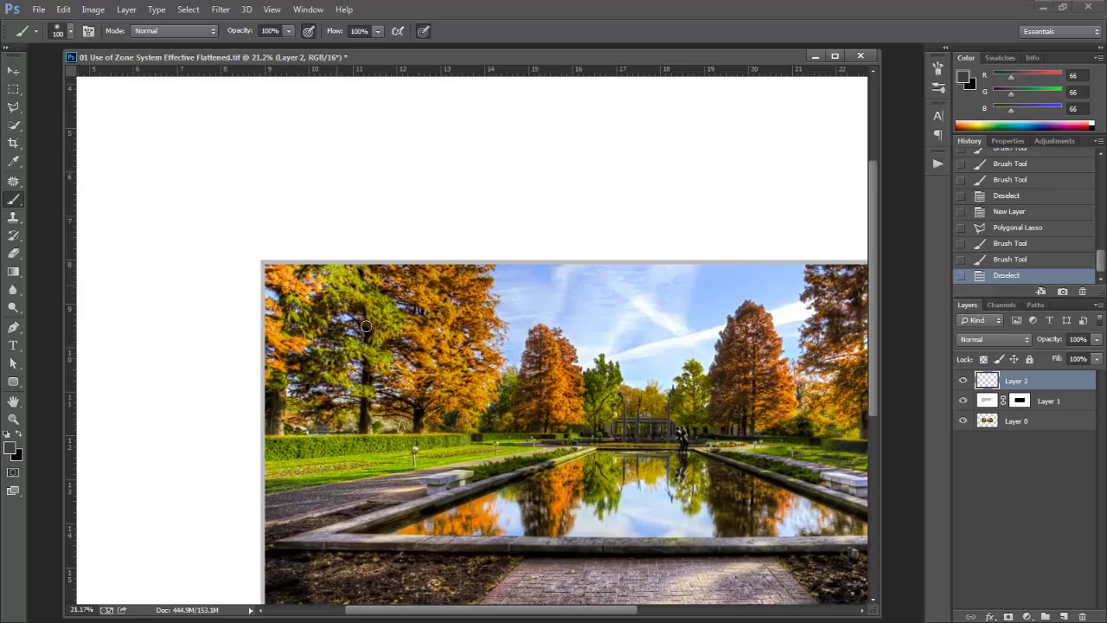
pyautogui.scroll(-3, 566, 416)
pyautogui.moveTo(572, 615); pyautogui.dragTo(627, 601)
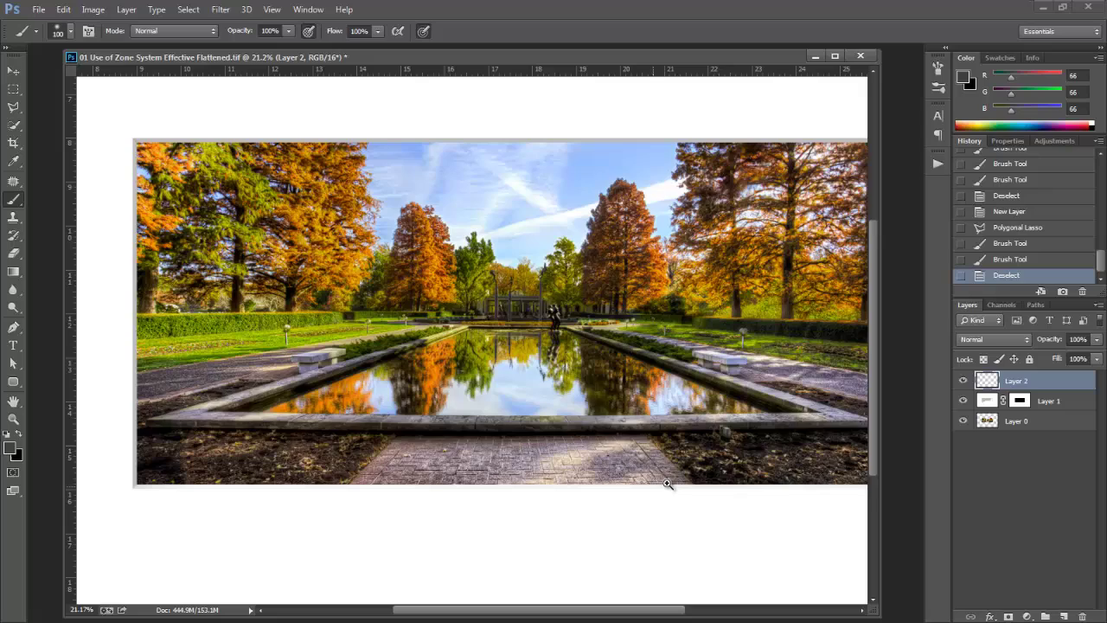
pyautogui.rightClick(670, 484)
pyautogui.click(680, 488)
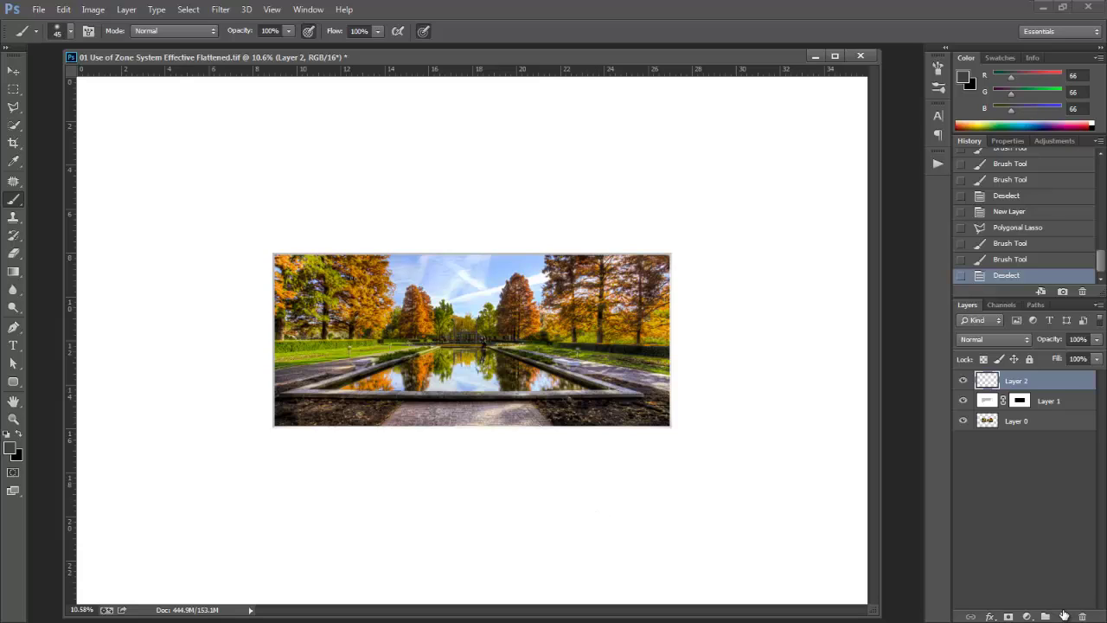
# Step: Add a new Layer 3 and scribble a black signature stroke below the photo
pyautogui.click(1065, 615)
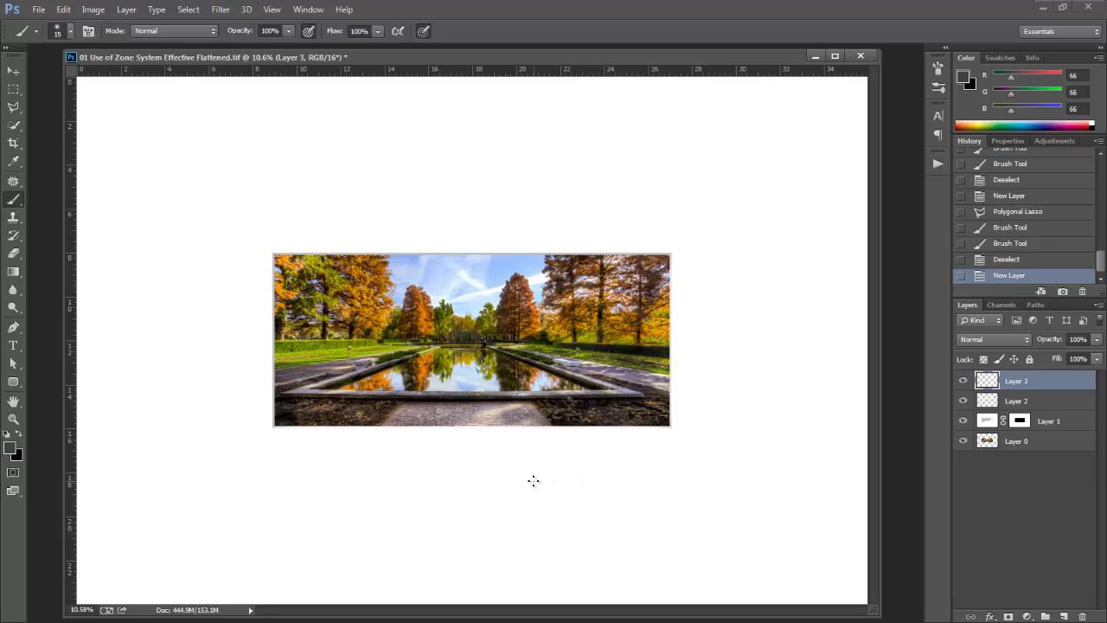
pyautogui.press('d')
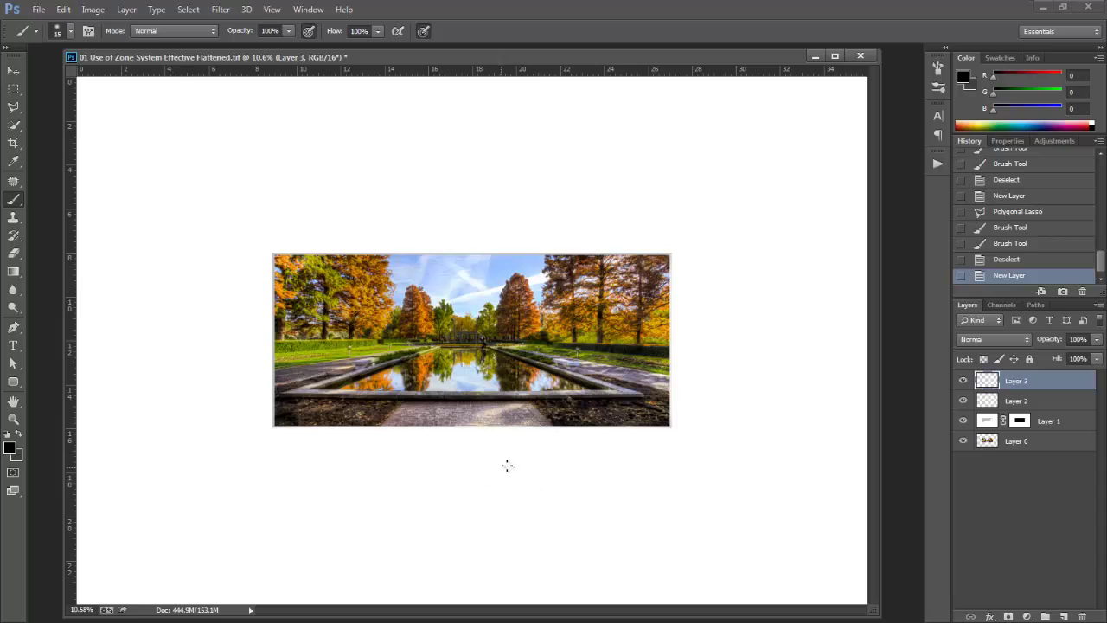
pyautogui.moveTo(516, 473)
pyautogui.mouseDown()
pyautogui.moveTo(586, 434)
pyautogui.moveTo(512, 475)
pyautogui.moveTo(582, 447)
pyautogui.moveTo(529, 488)
pyautogui.moveTo(575, 497)
pyautogui.moveTo(615, 470)
pyautogui.moveTo(642, 487)
pyautogui.moveTo(702, 438)
pyautogui.mouseUp()
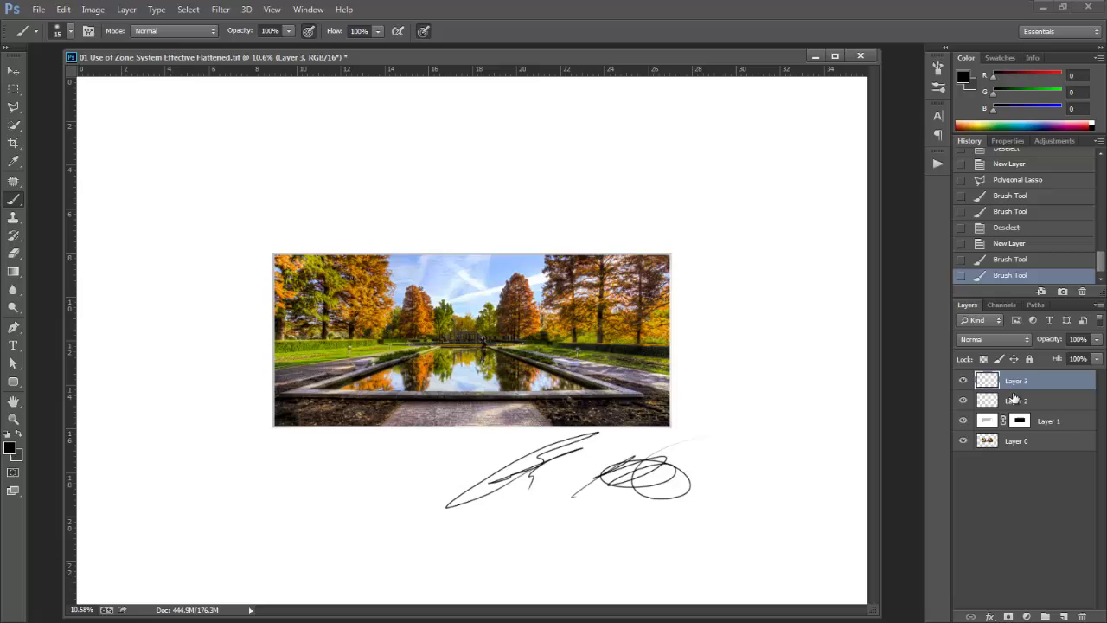
# Step: Shrink the signature and place it under the photo's lower-right edge, then bring up the Start menu
pyautogui.hotkey('ctrl', 't')
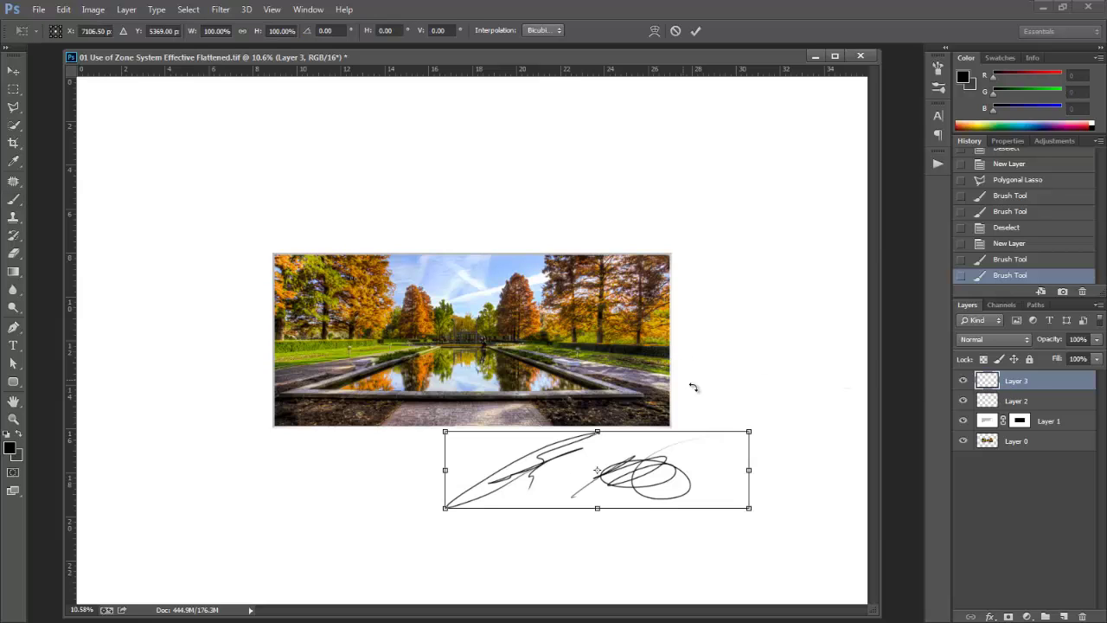
pyautogui.moveTo(751, 431)
pyautogui.mouseDown()
pyautogui.moveTo(556, 476)
pyautogui.moveTo(649, 445)
pyautogui.mouseUp()
pyautogui.press('Return')
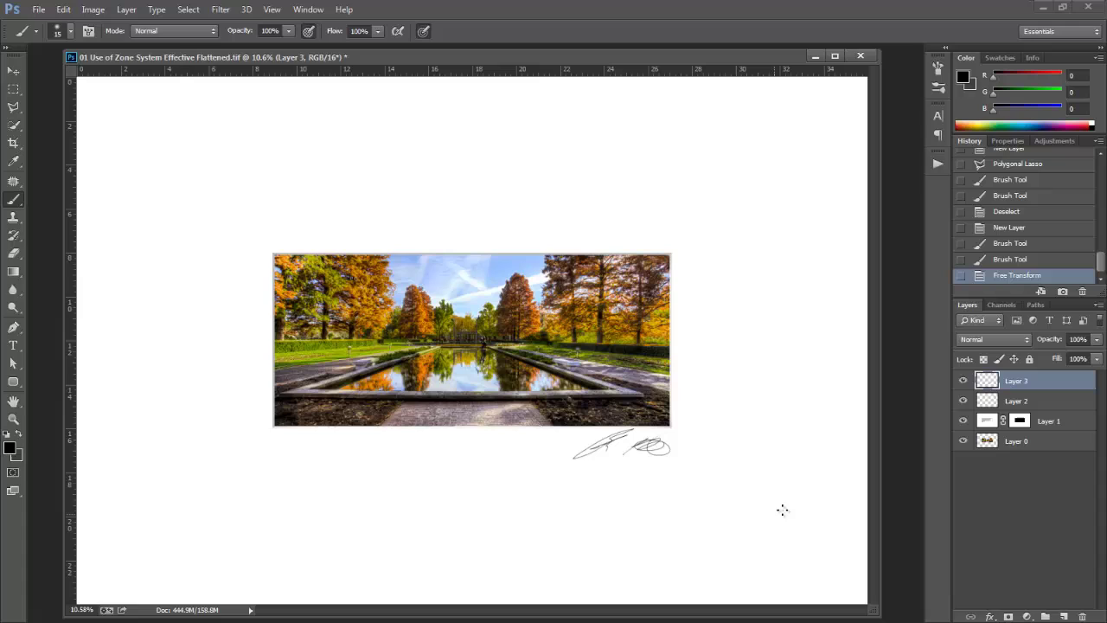
pyautogui.press('super')
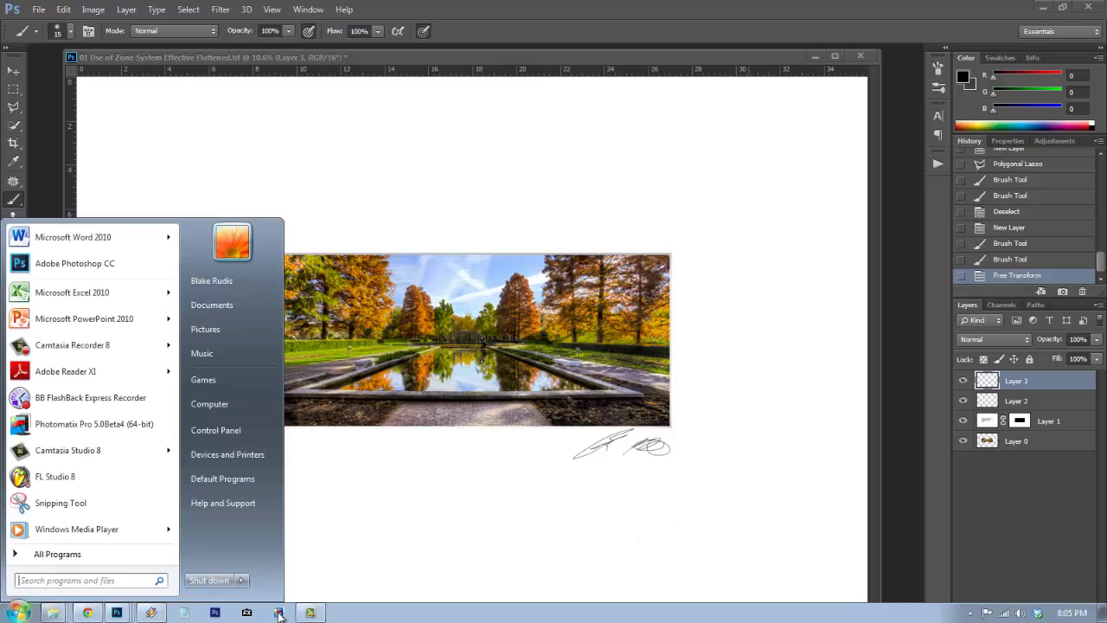
# Step: List the open Photoshop and Explorer windows from the taskbar to reach the IMG_0173.CR2 texture
pyautogui.click(119, 613)
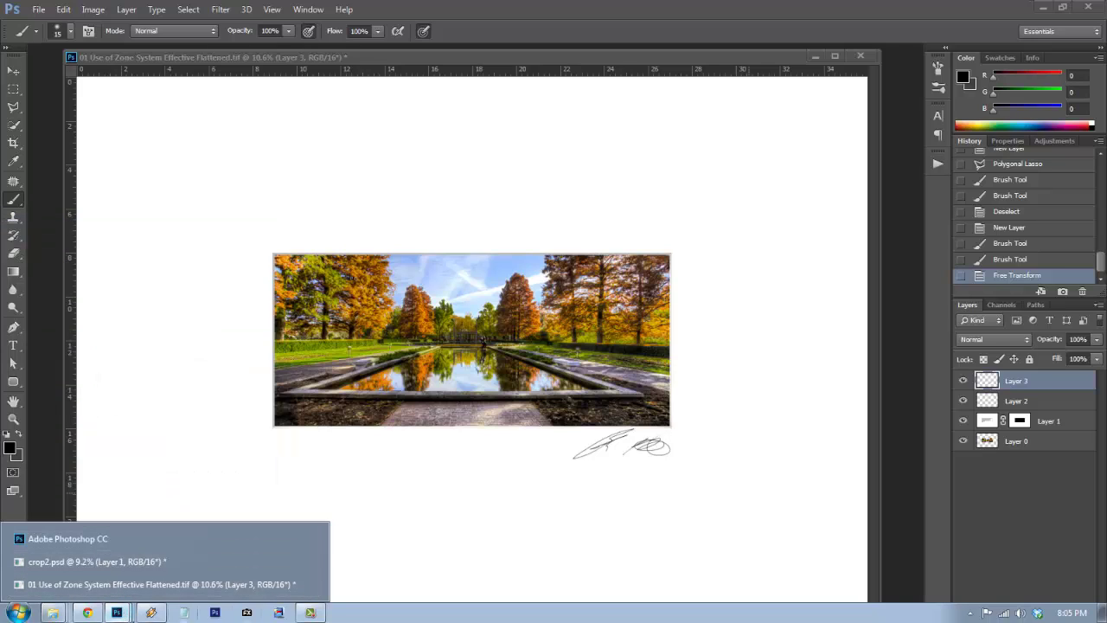
pyautogui.click(53, 612)
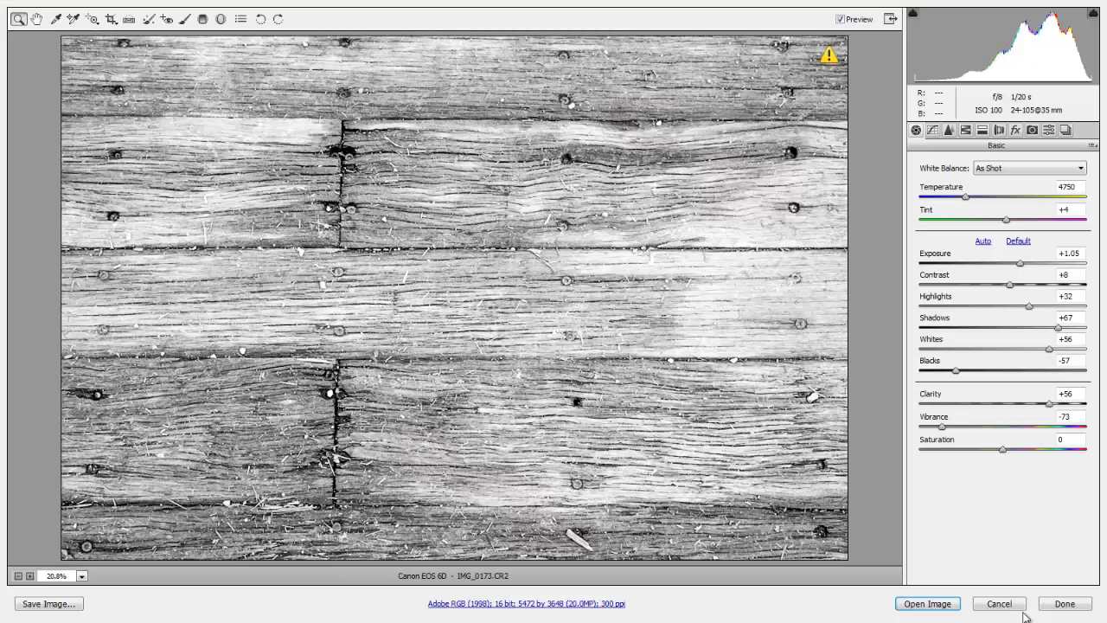
# Step: Send the IMG_0173.CR2 wood-plank texture from Camera Raw into Photoshop
pyautogui.click(927, 603)
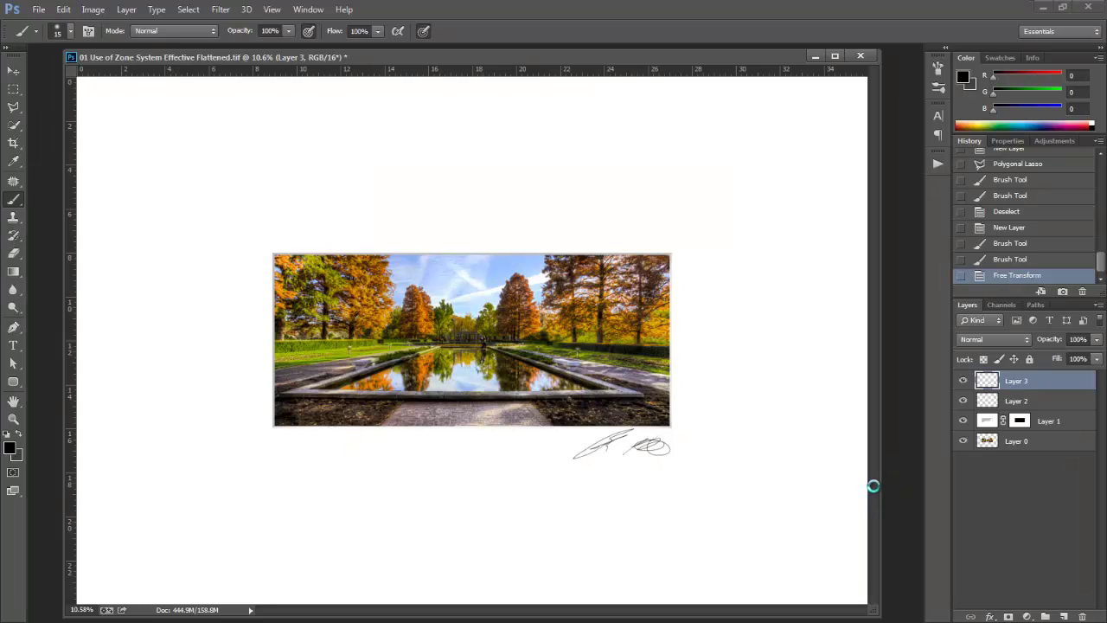
# Step: Drag the wood texture into the garden document as Layer 4 and scale it to cover the canvas
pyautogui.press('v')
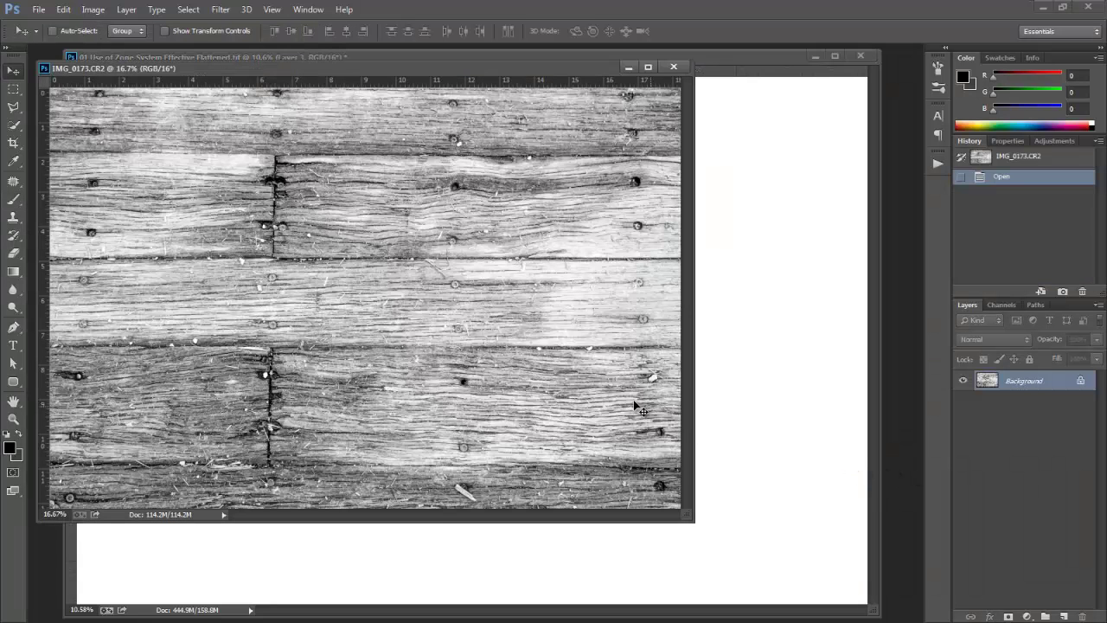
pyautogui.moveTo(615, 377); pyautogui.dragTo(759, 396)
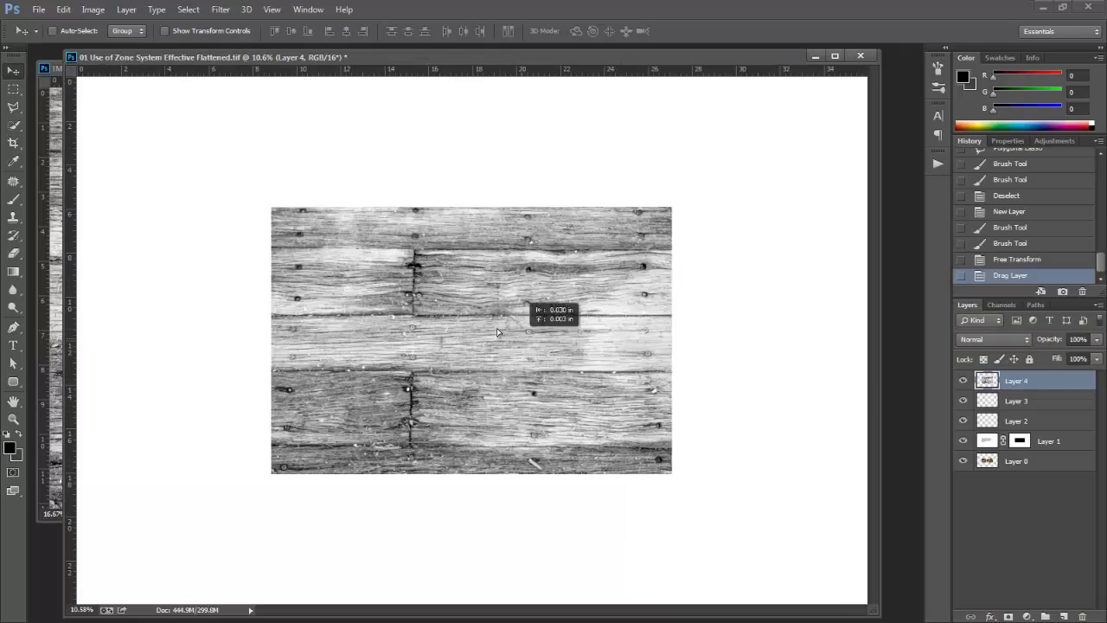
pyautogui.moveTo(532, 298); pyautogui.dragTo(337, 169)
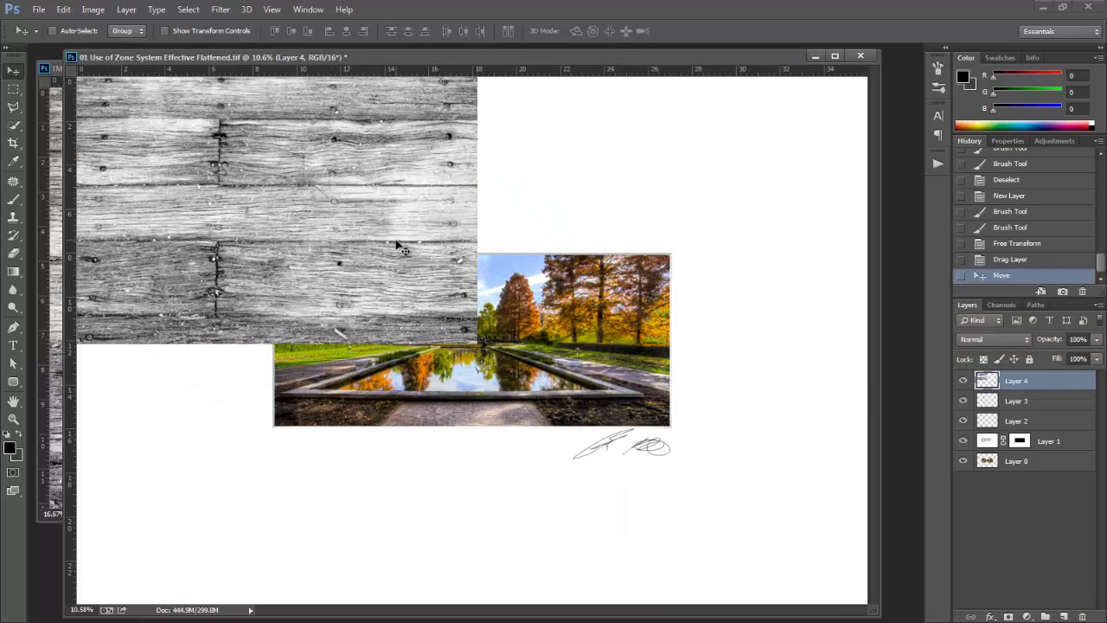
pyautogui.hotkey('ctrl', 't')
pyautogui.moveTo(477, 343); pyautogui.dragTo(887, 591)
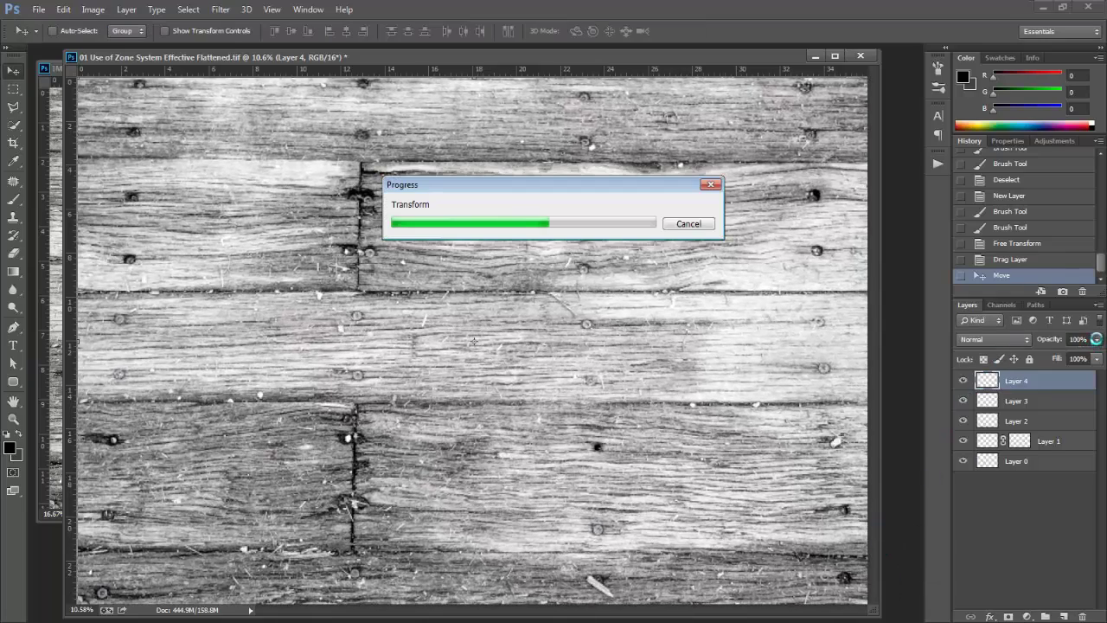
# Step: Set Layer 4's opacity to 27%, then apply Filter > Blur > Blur and a Gaussian Blur
pyautogui.click(1098, 340)
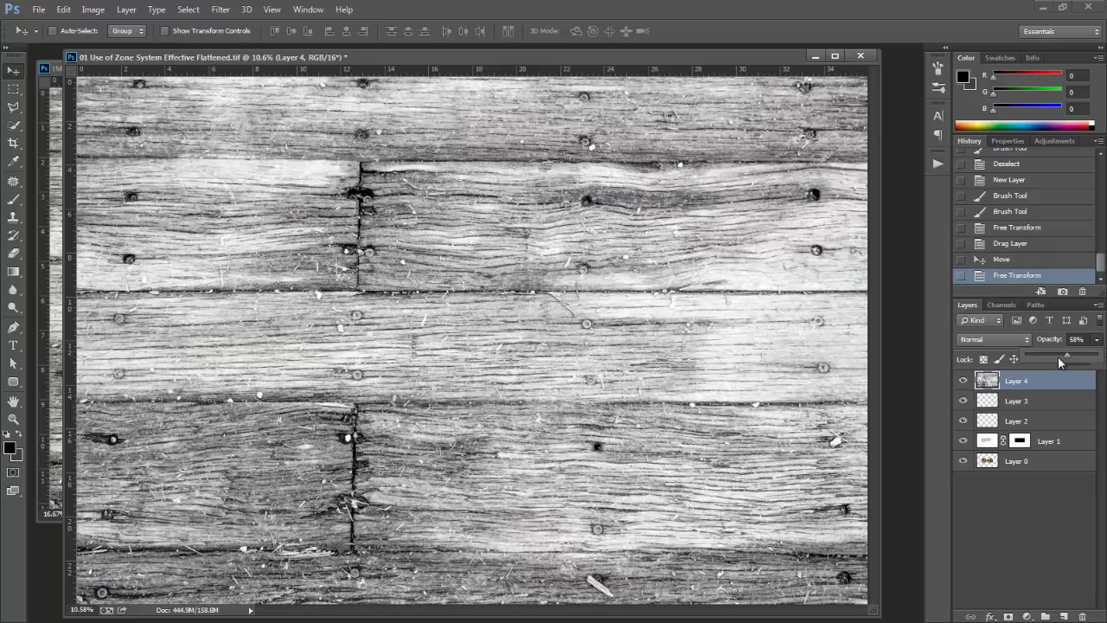
pyautogui.moveTo(1059, 358)
pyautogui.mouseDown()
pyautogui.moveTo(1036, 358)
pyautogui.moveTo(1049, 353)
pyautogui.mouseUp()
pyautogui.click(221, 10)
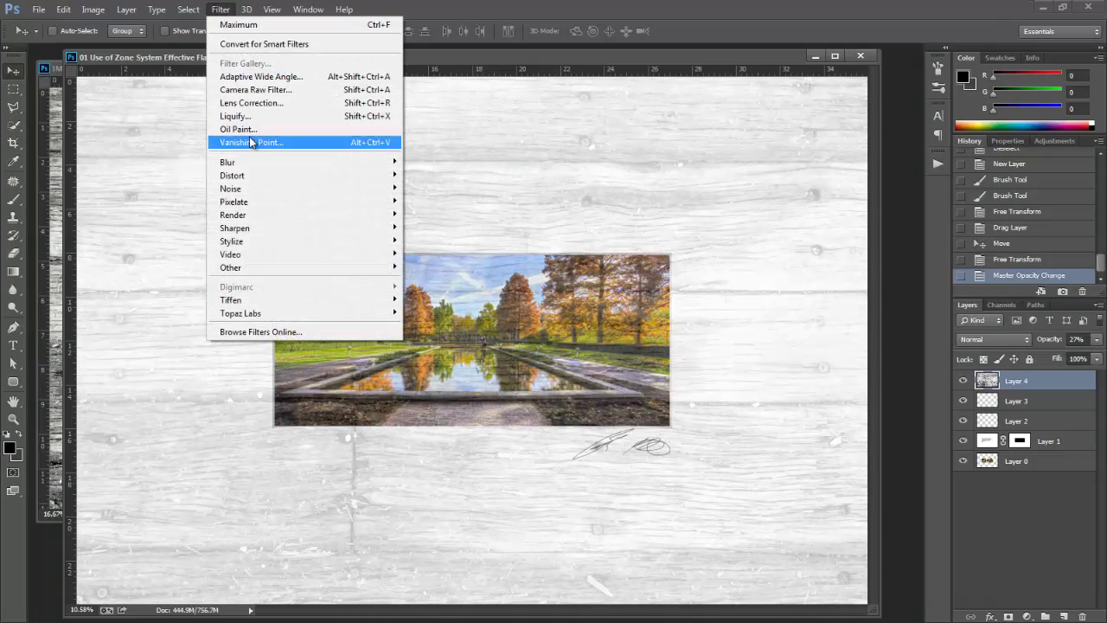
pyautogui.moveTo(250, 162)
pyautogui.click(144, 220)
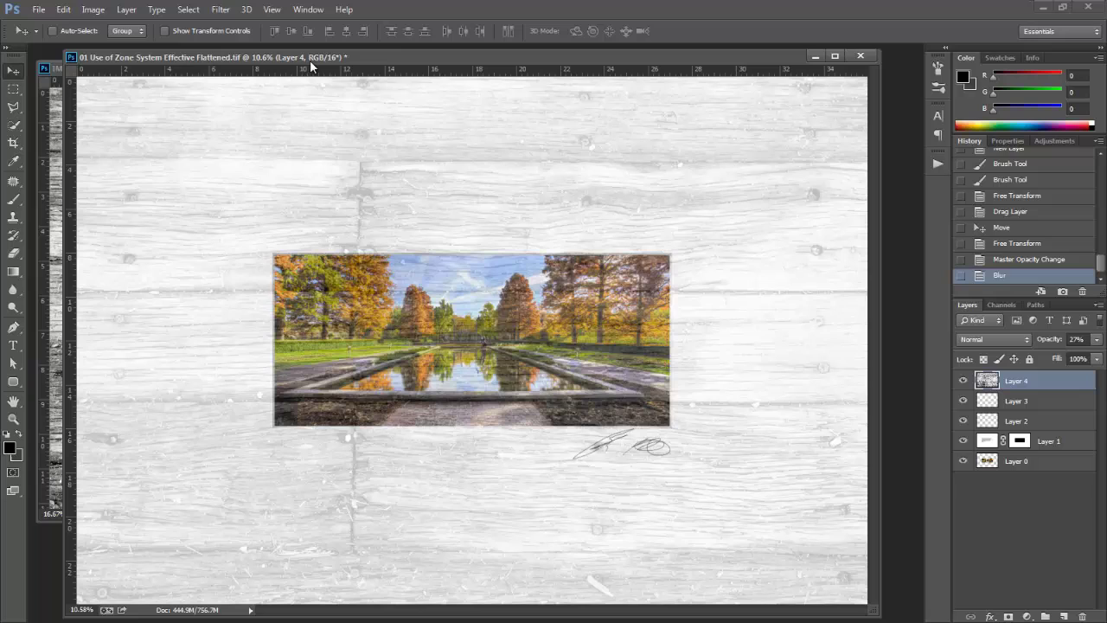
pyautogui.click(221, 10)
pyautogui.moveTo(262, 164)
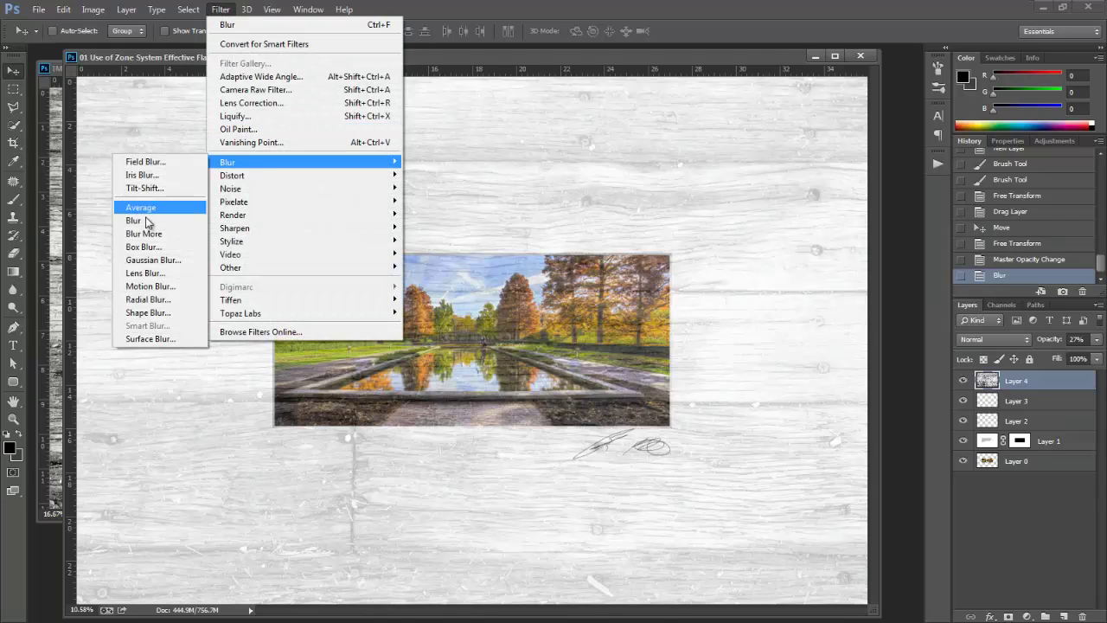
pyautogui.click(129, 254)
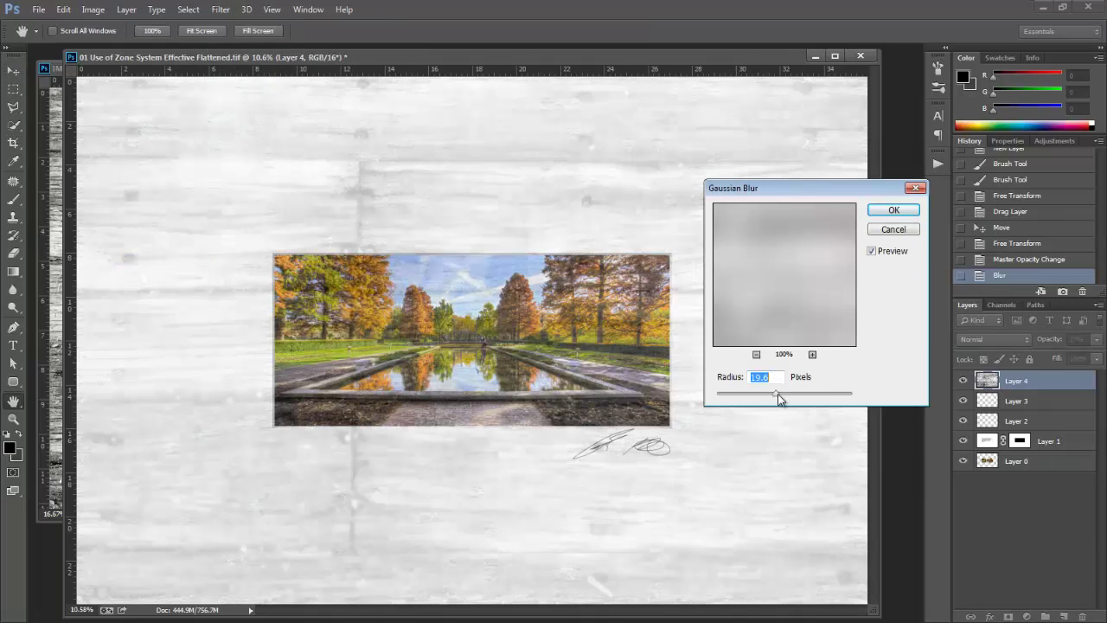
pyautogui.click(889, 212)
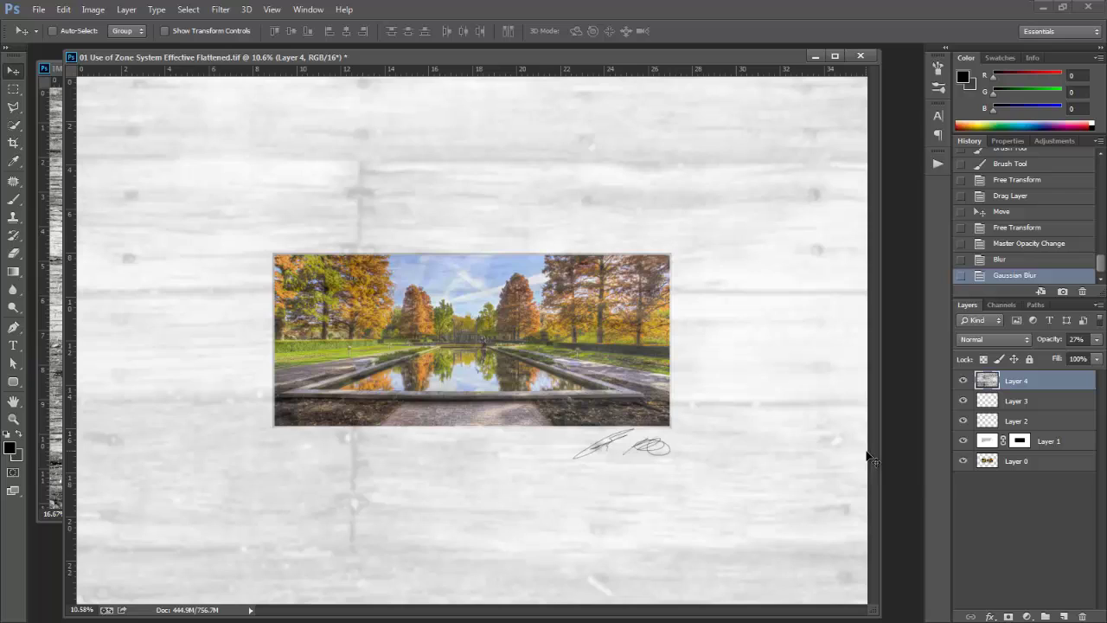
# Step: Mask the wood layer with the photo's selection, invert the mask, and minimize the garden document
pyautogui.keyDown('ctrl'); pyautogui.click(992, 466); pyautogui.keyUp('ctrl')
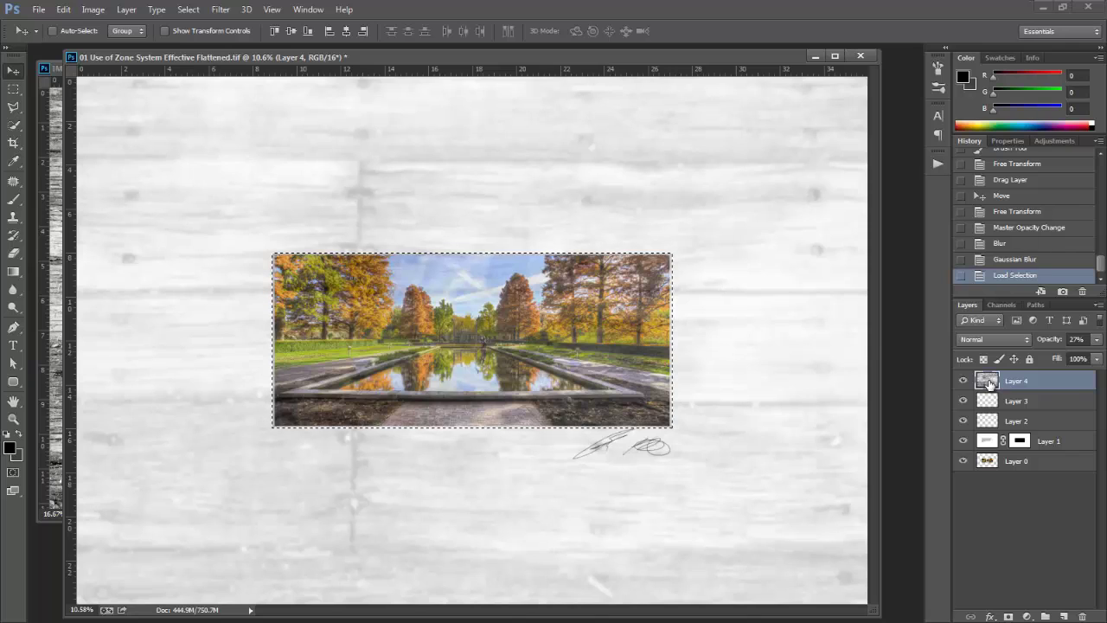
pyautogui.click(1007, 616)
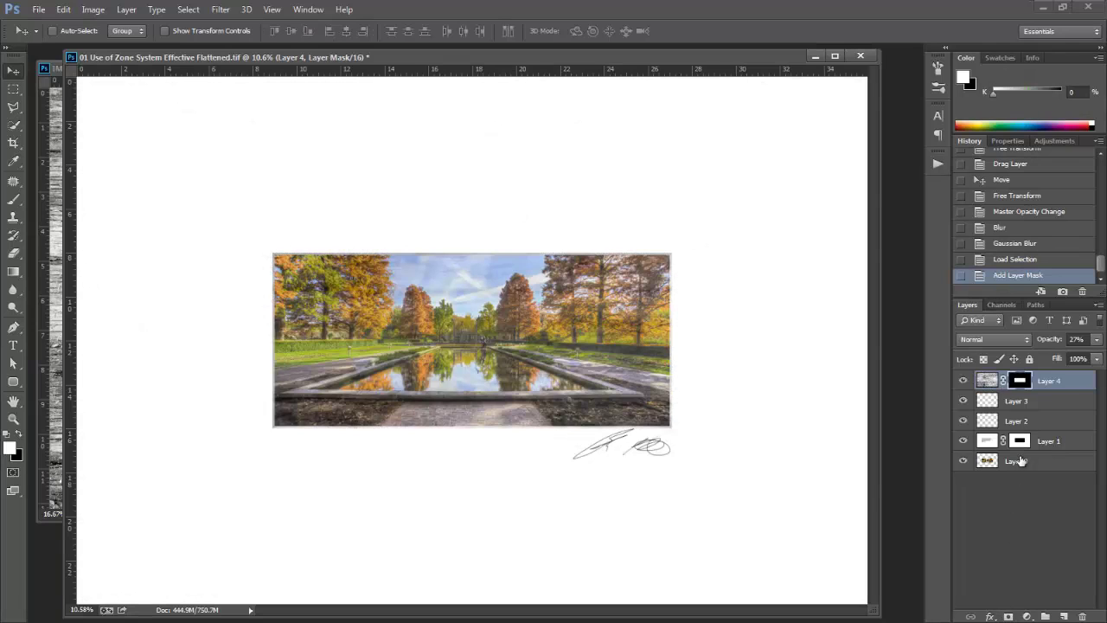
pyautogui.hotkey('ctrl', 'i')
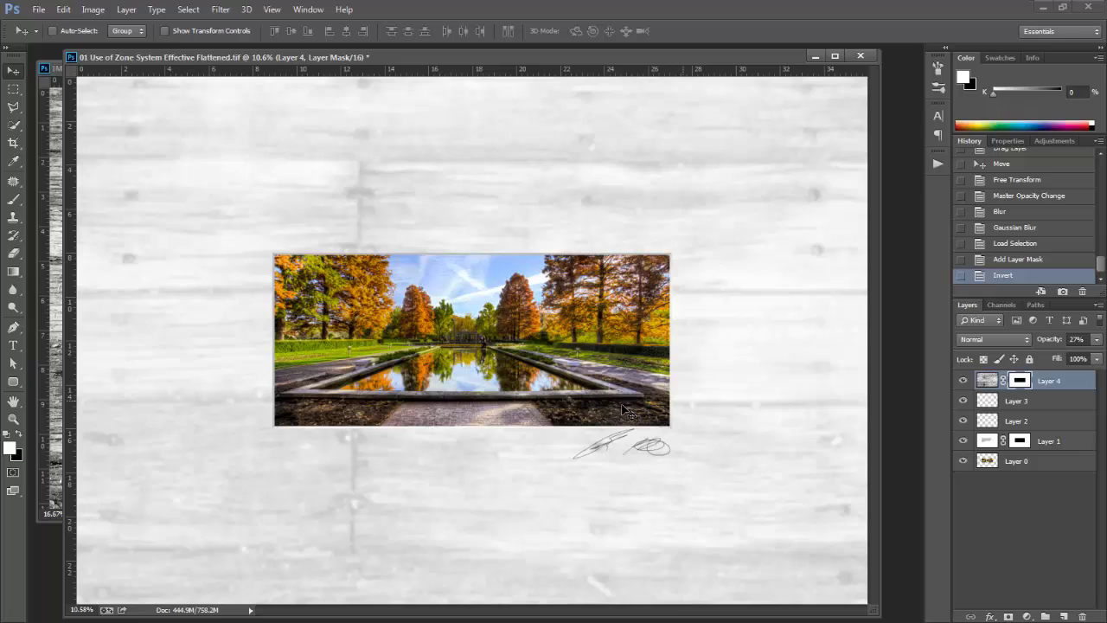
pyautogui.click(815, 56)
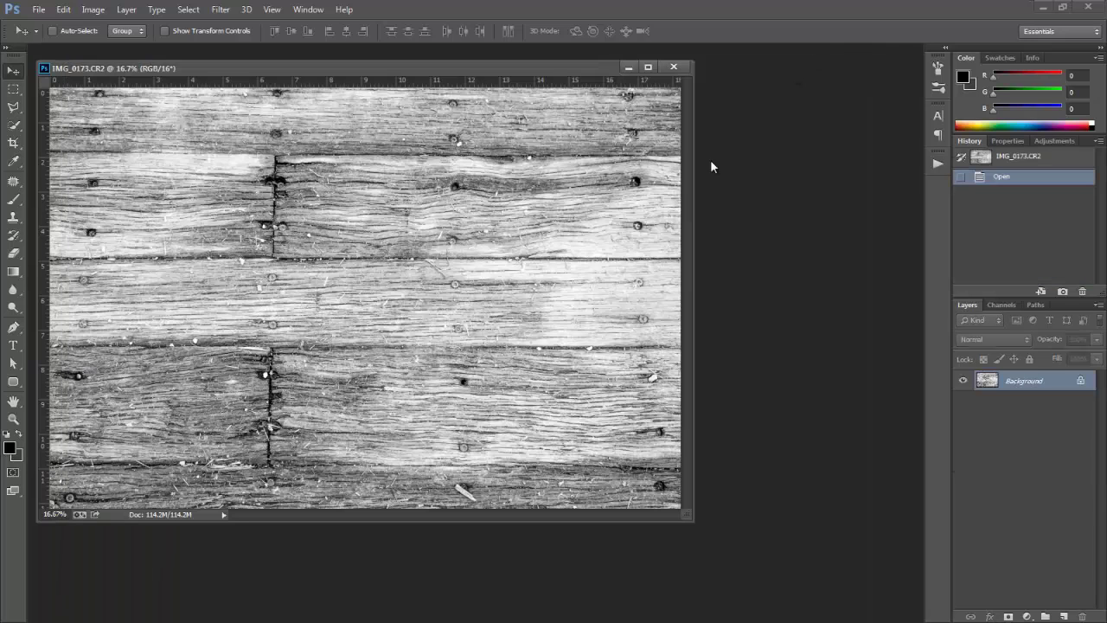
# Step: Bring crop2.psd forward, fit it in the window, and toggle the white matte Layer 1 off and on
pyautogui.click(628, 67)
pyautogui.press('super')
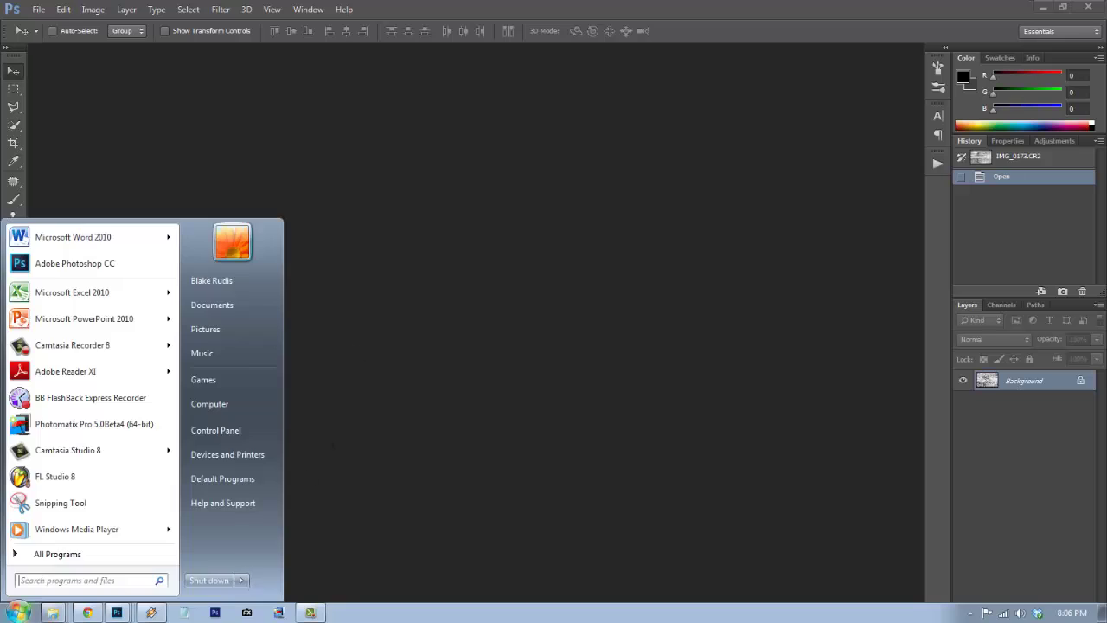
pyautogui.click(122, 612)
pyautogui.click(100, 537)
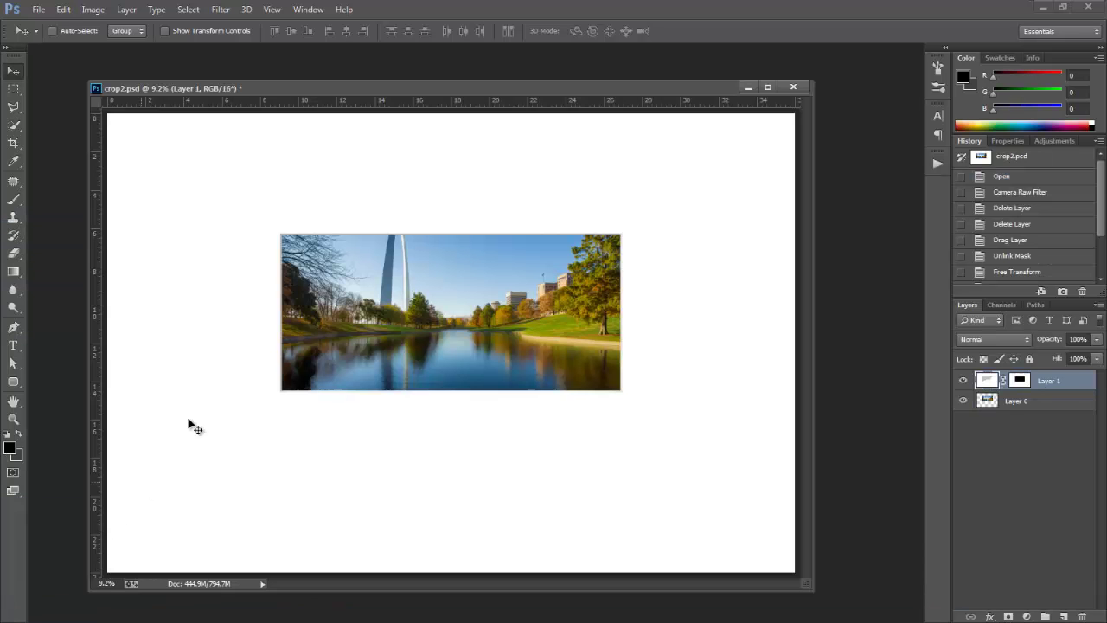
pyautogui.hotkey('ctrl', '0')
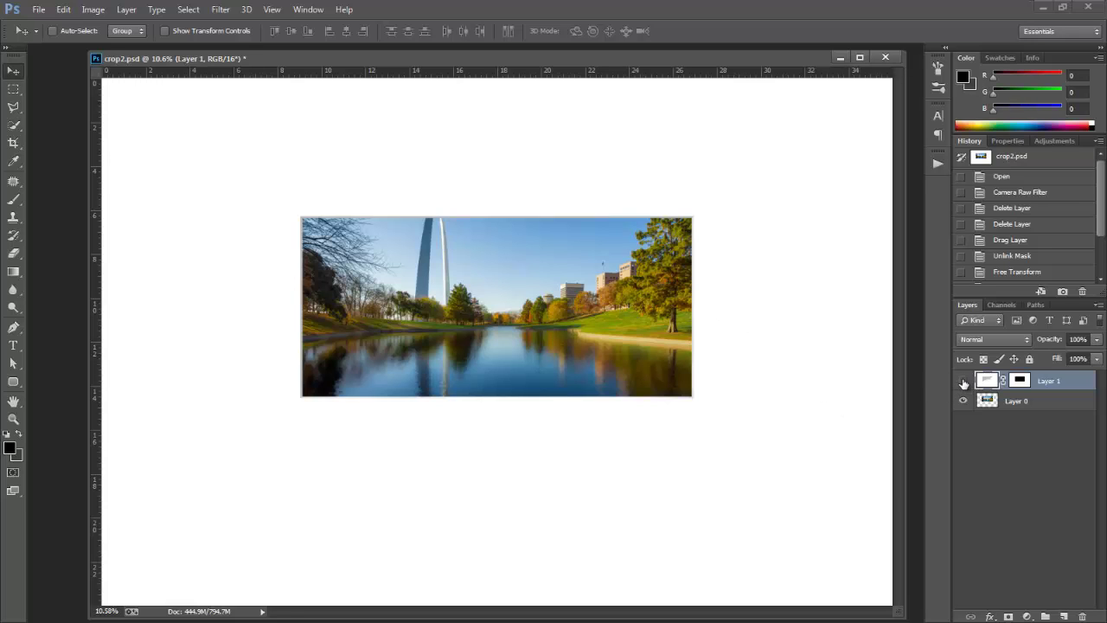
pyautogui.click(964, 382)
pyautogui.click(963, 382)
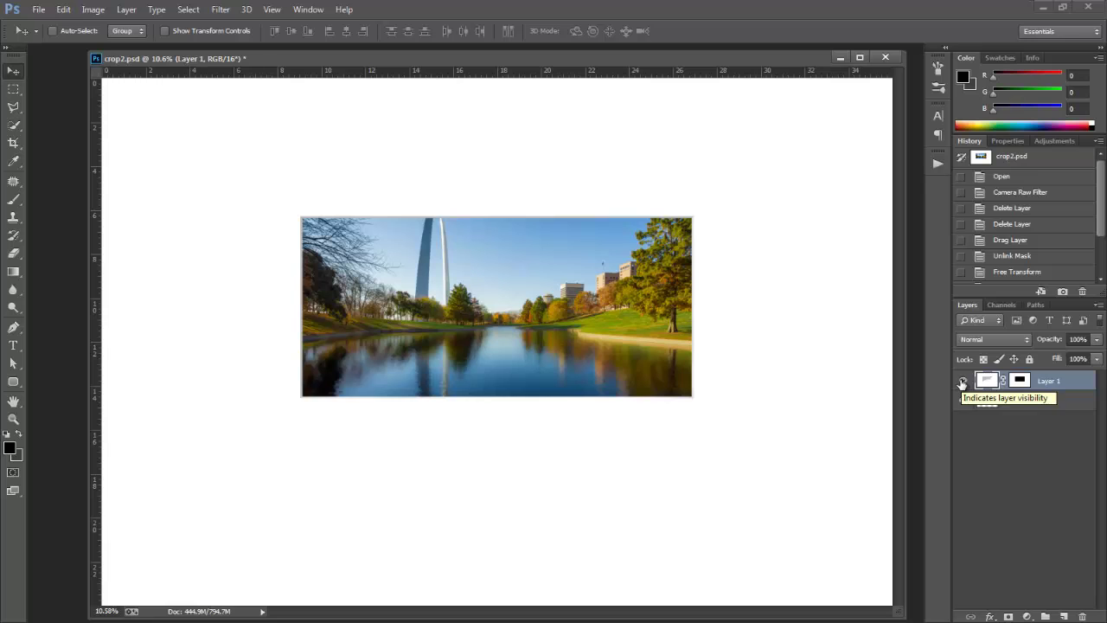
# Step: Hide the white matte and try a first Quick Selection of the arch's left leg, then deselect on Layer 0
pyautogui.click(963, 382)
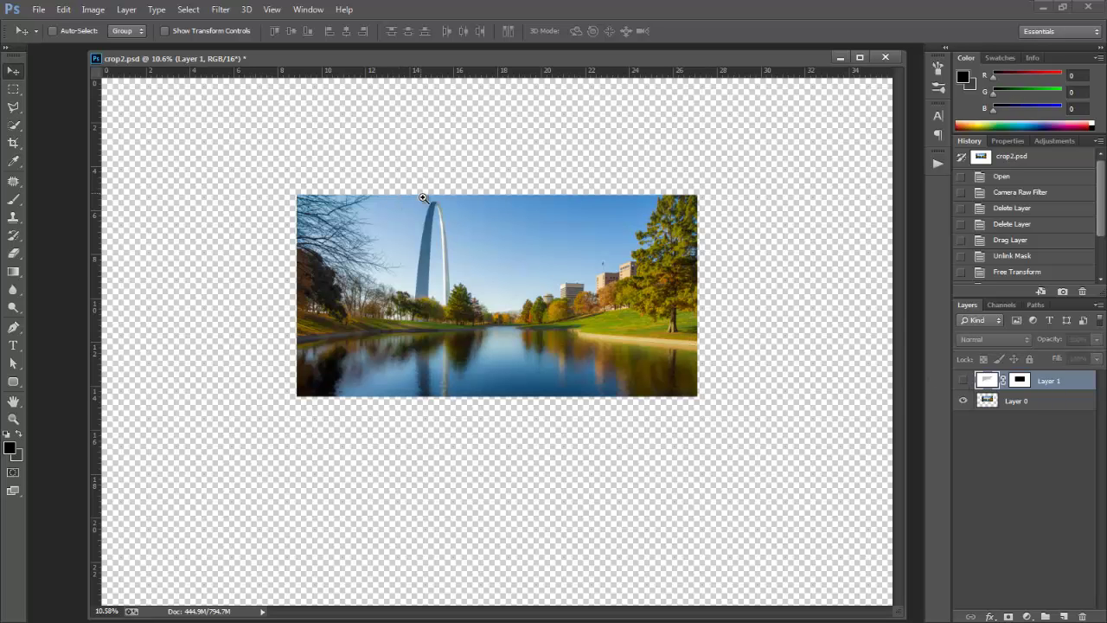
pyautogui.moveTo(432, 208)
pyautogui.mouseDown()
pyautogui.moveTo(478, 246)
pyautogui.moveTo(553, 249)
pyautogui.mouseUp()
pyautogui.press('w')
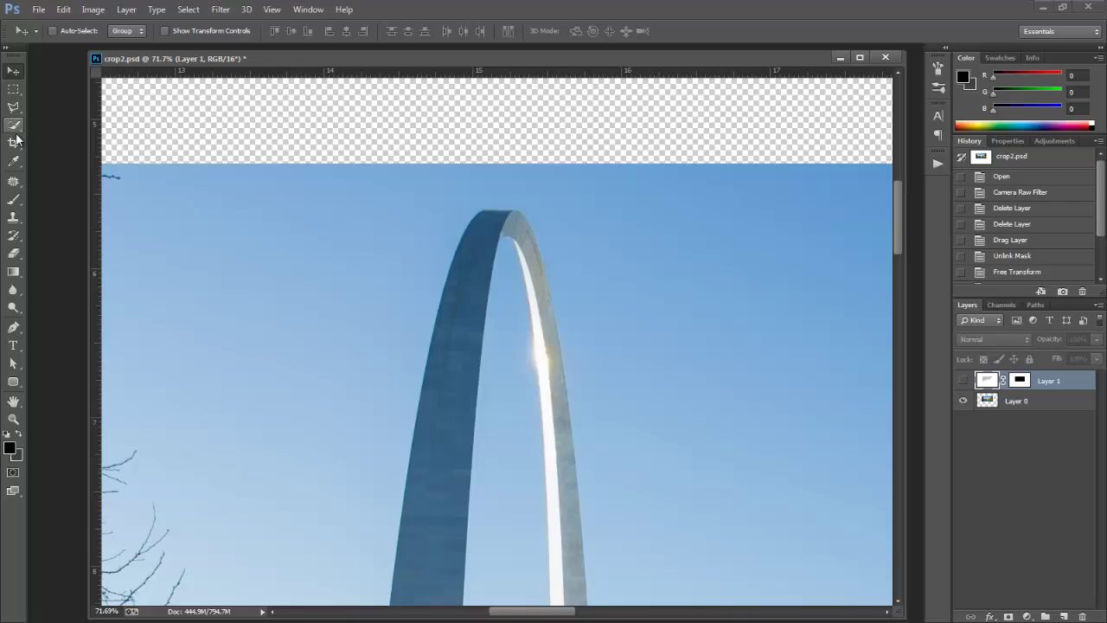
pyautogui.click(455, 373)
pyautogui.press('[')
pyautogui.press('[')
pyautogui.press('[')
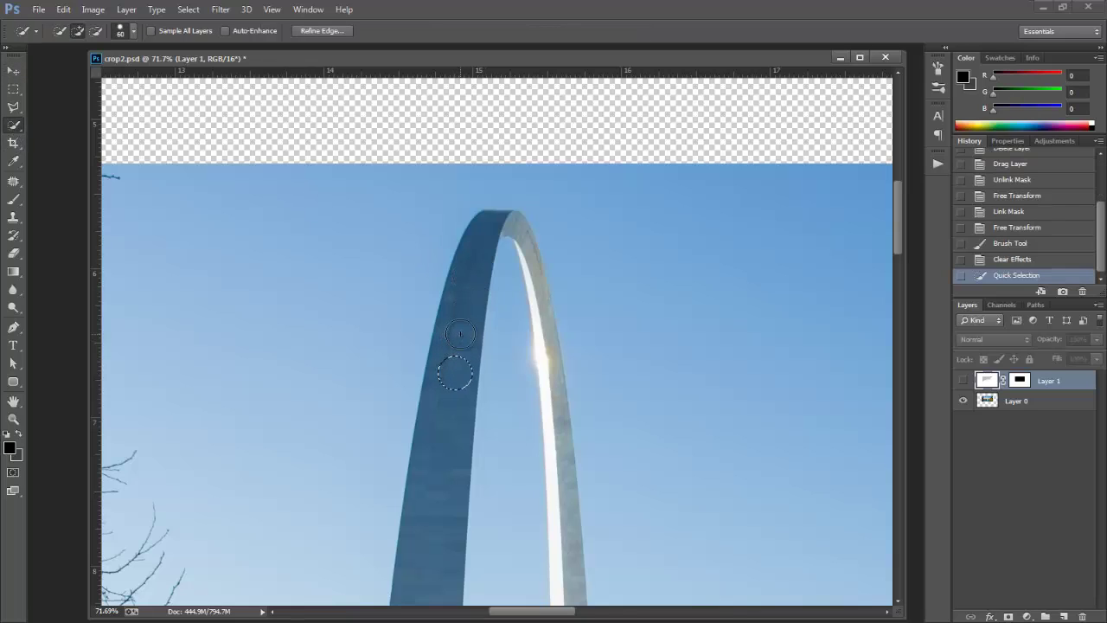
pyautogui.moveTo(455, 373); pyautogui.dragTo(467, 290)
pyautogui.moveTo(475, 253)
pyautogui.mouseDown()
pyautogui.moveTo(469, 290)
pyautogui.moveTo(491, 225)
pyautogui.moveTo(477, 242)
pyautogui.moveTo(484, 229)
pyautogui.mouseUp()
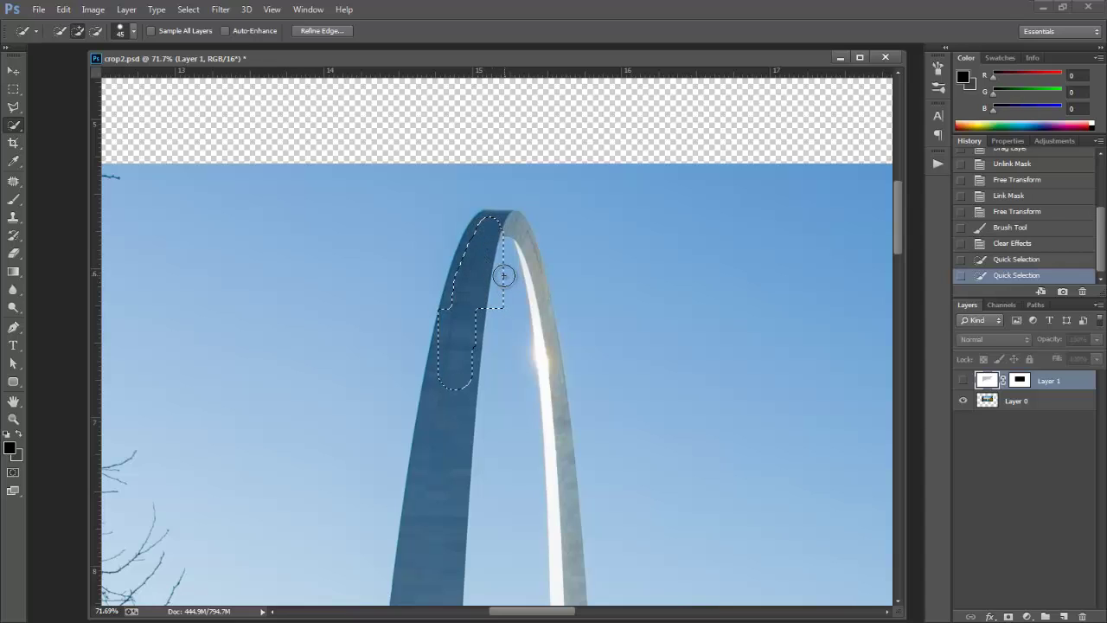
pyautogui.click(1005, 404)
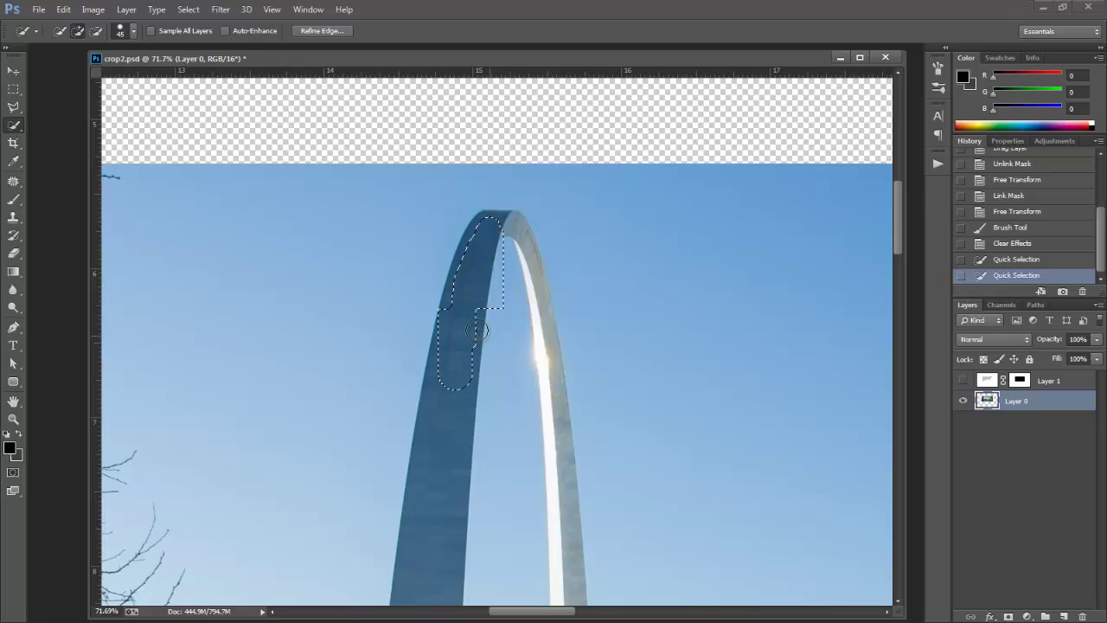
pyautogui.hotkey('ctrl', 'd')
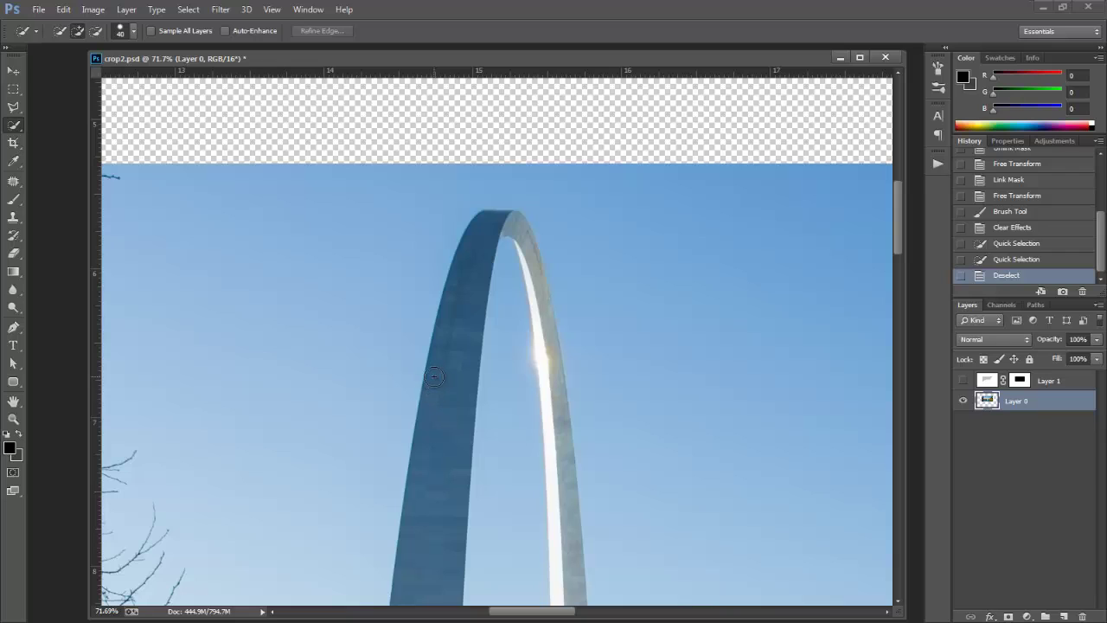
# Step: Quick-select the arch's left leg, top and inner right leg, then show the white matte again
pyautogui.moveTo(452, 283); pyautogui.dragTo(502, 222)
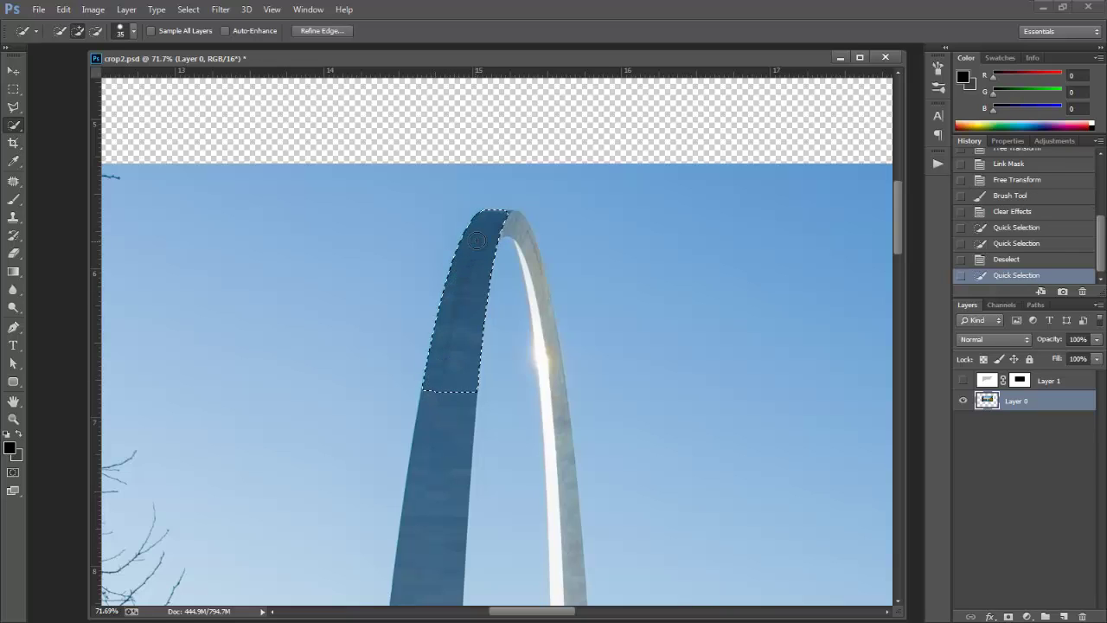
pyautogui.press('[')
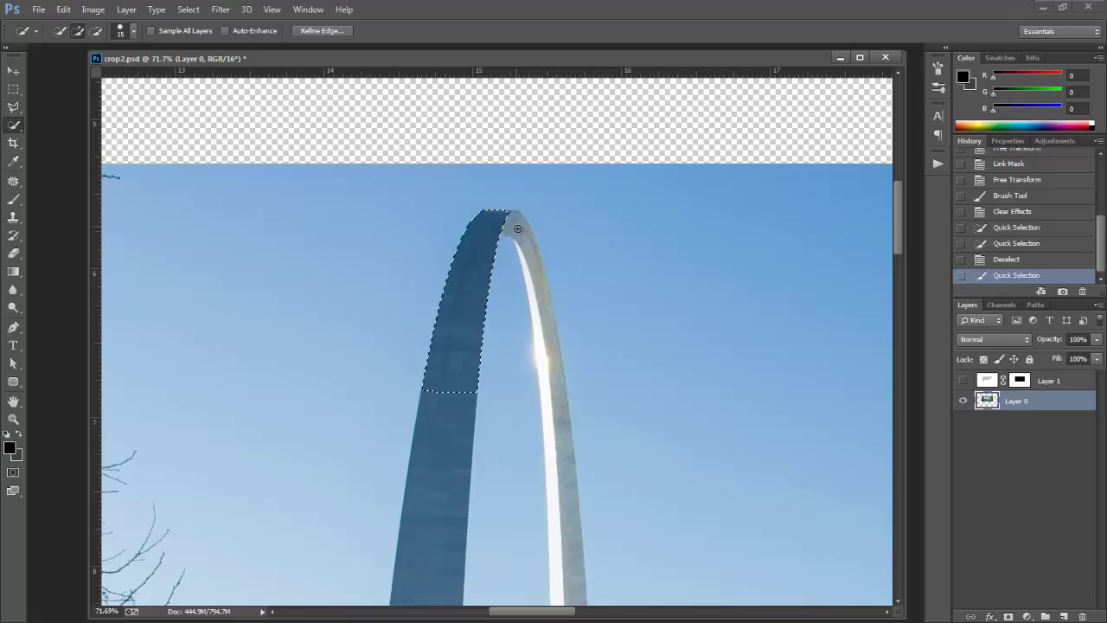
pyautogui.moveTo(517, 228); pyautogui.dragTo(528, 251)
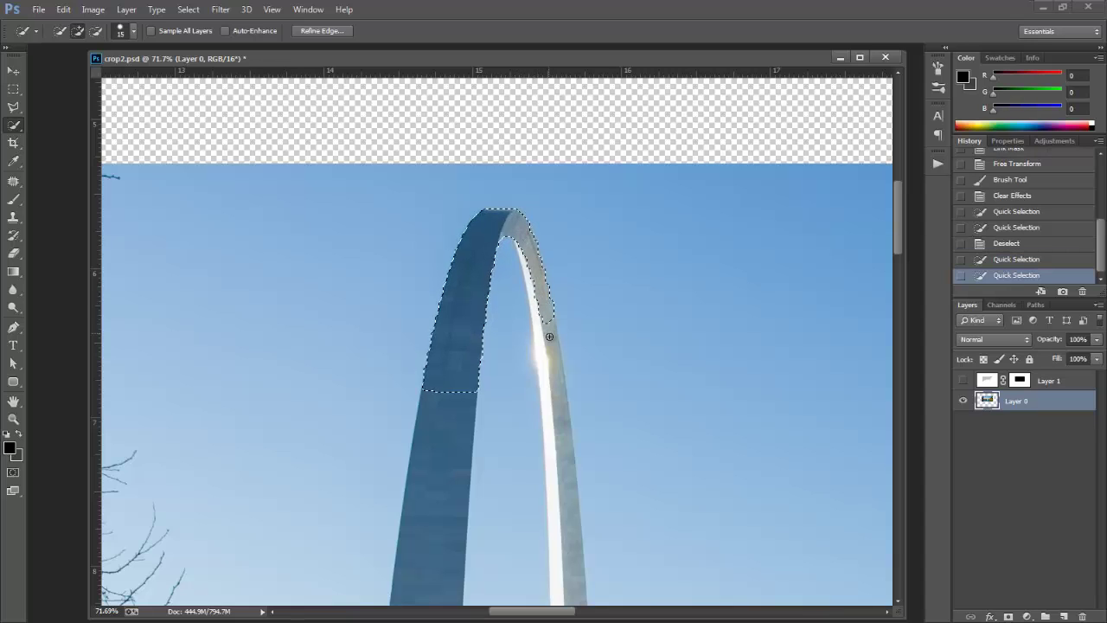
pyautogui.moveTo(540, 309); pyautogui.dragTo(538, 297)
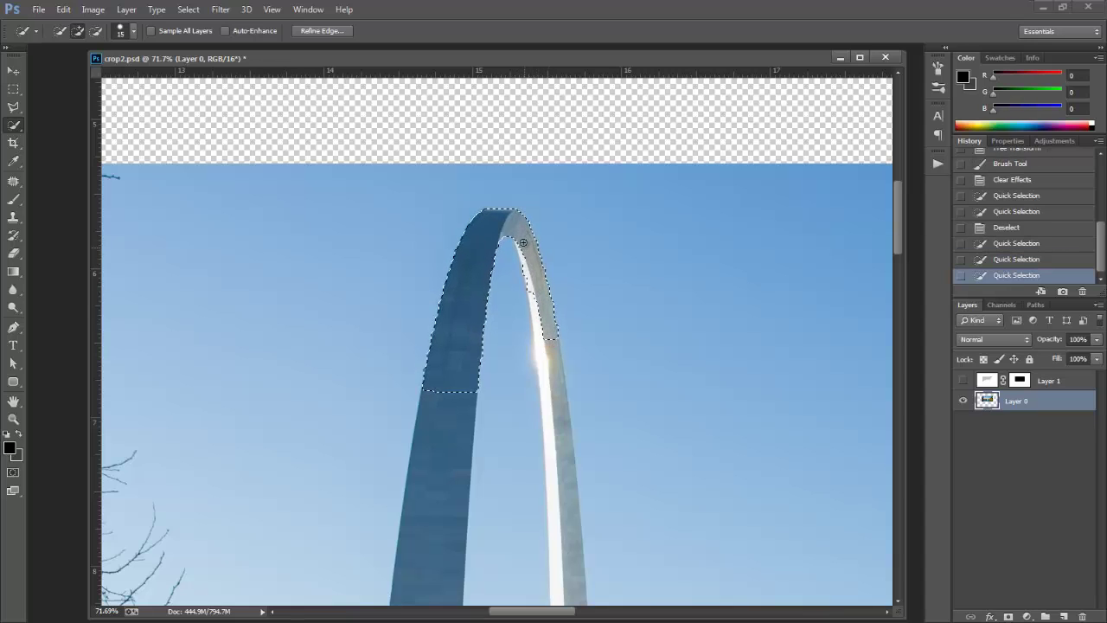
pyautogui.moveTo(522, 247); pyautogui.dragTo(543, 331)
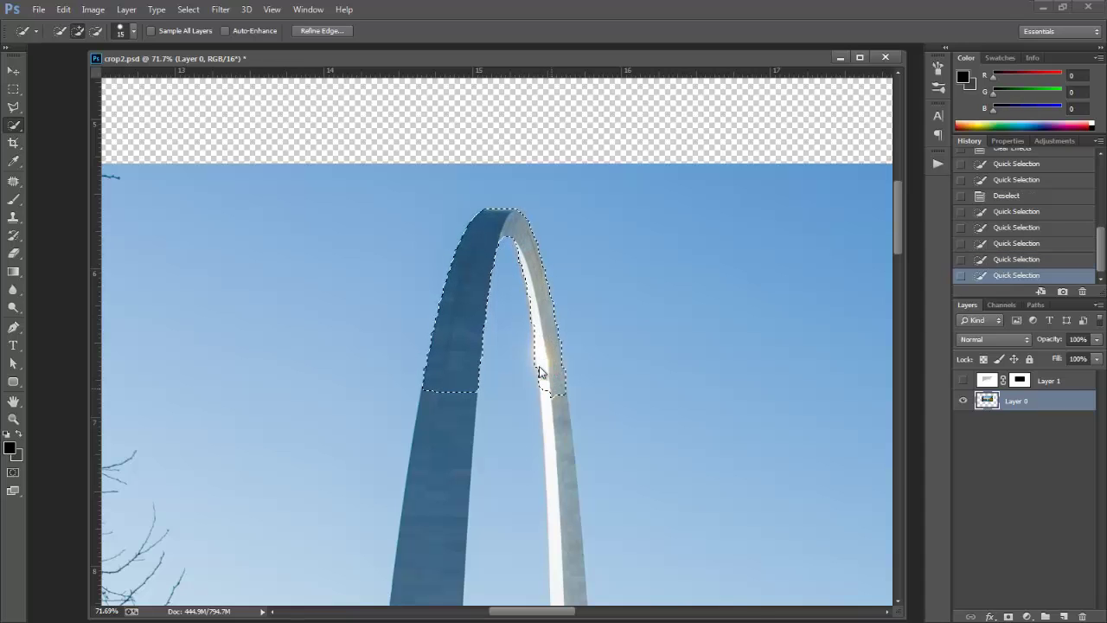
pyautogui.moveTo(539, 372); pyautogui.dragTo(536, 360)
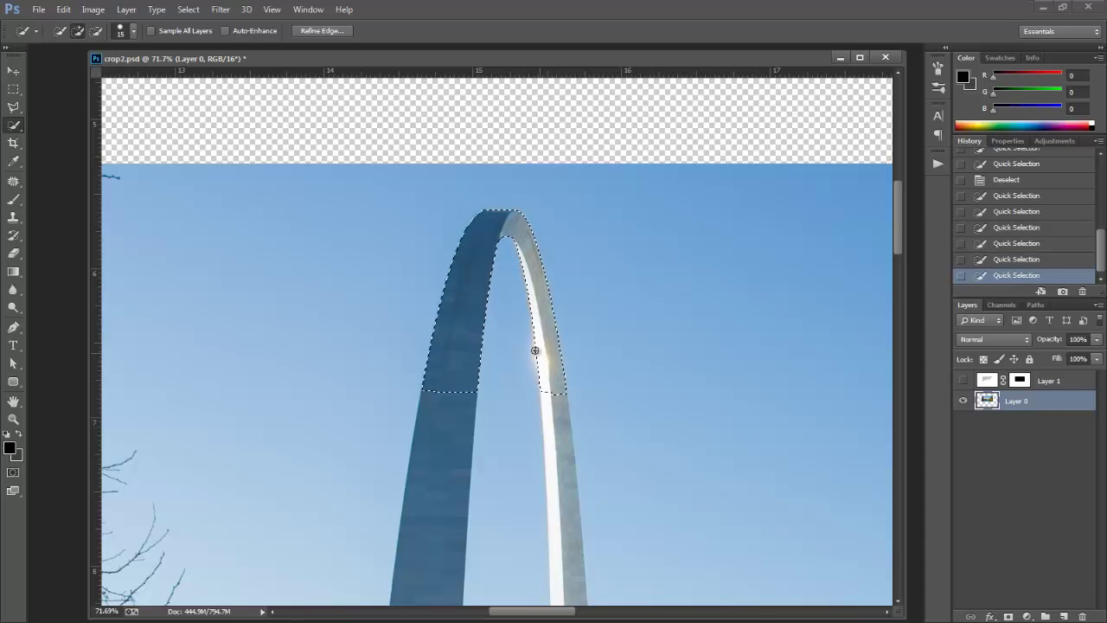
pyautogui.click(963, 382)
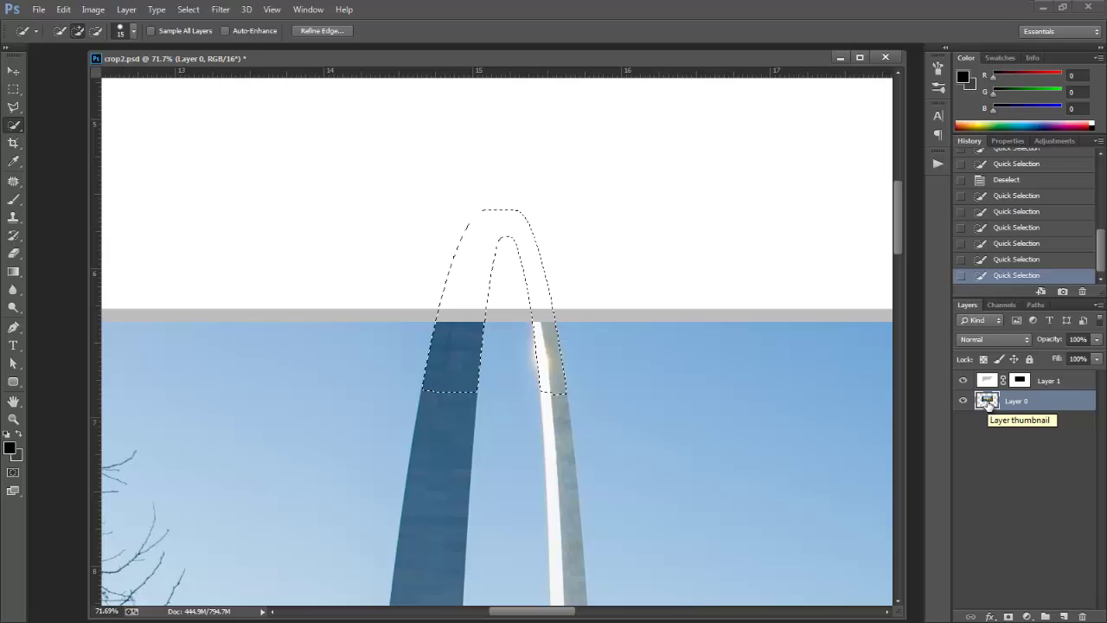
# Step: Paint black with a size-150 brush on Layer 1's mask to reveal the selected arch top
pyautogui.click(1019, 382)
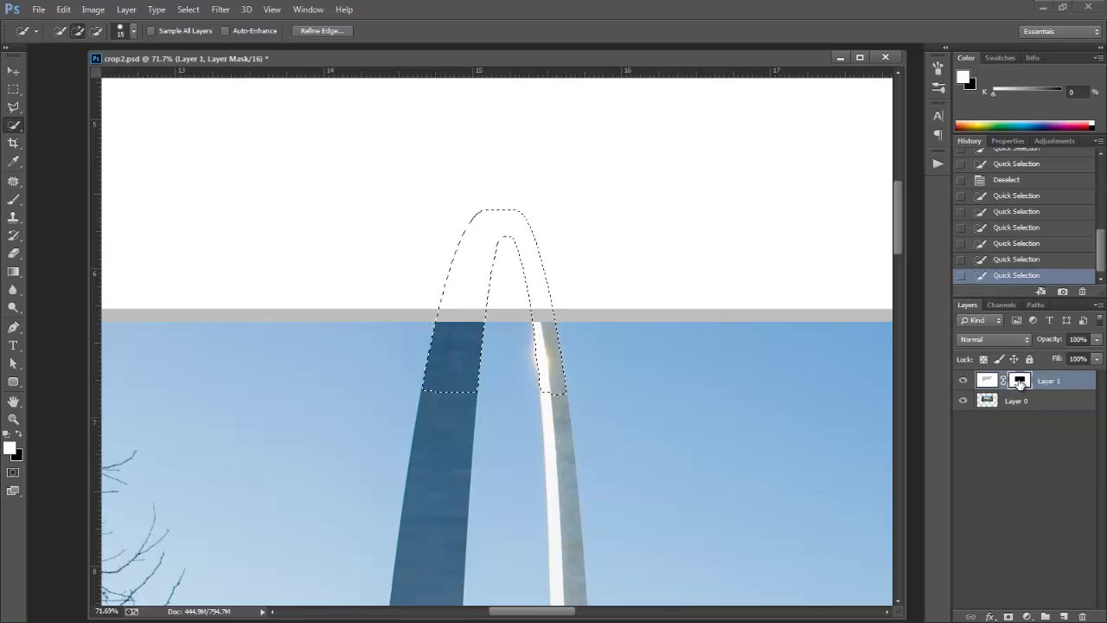
pyautogui.press('b')
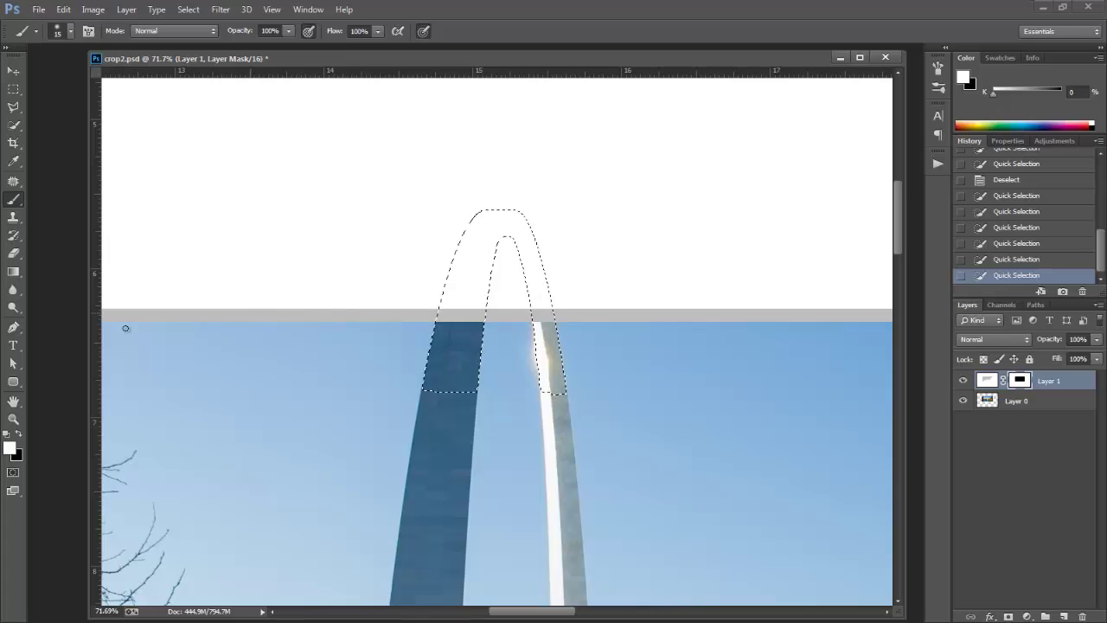
pyautogui.press('x')
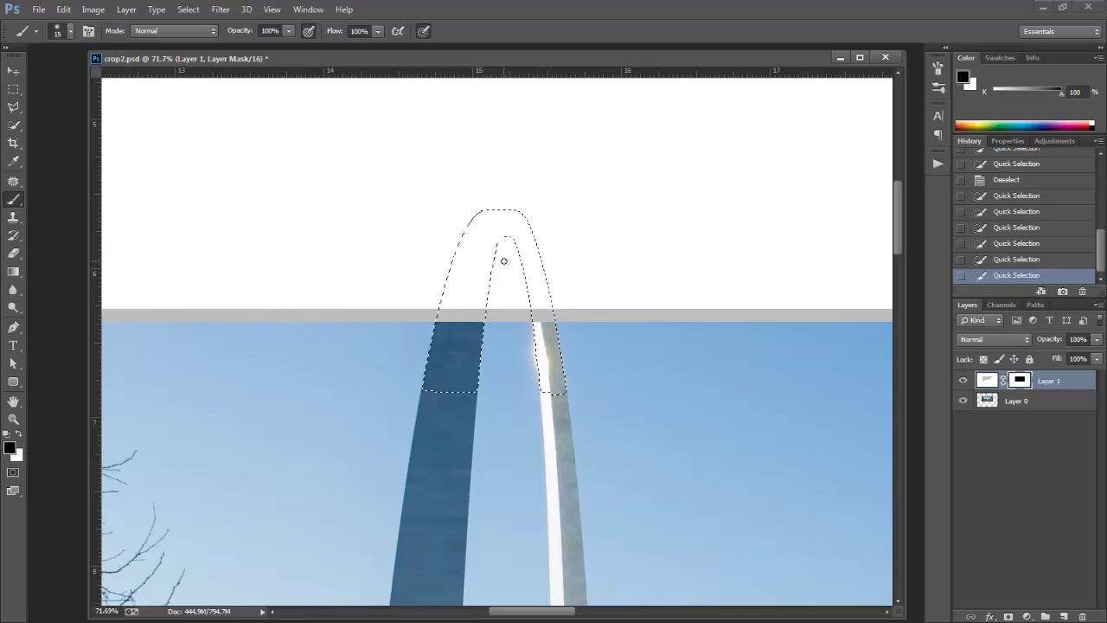
pyautogui.press(']')
pyautogui.press(']')
pyautogui.press(']')
pyautogui.press(']')
pyautogui.press(']')
pyautogui.press(']')
pyautogui.press(']')
pyautogui.press(']')
pyautogui.press(']')
pyautogui.press(']')
pyautogui.press(']')
pyautogui.press(']')
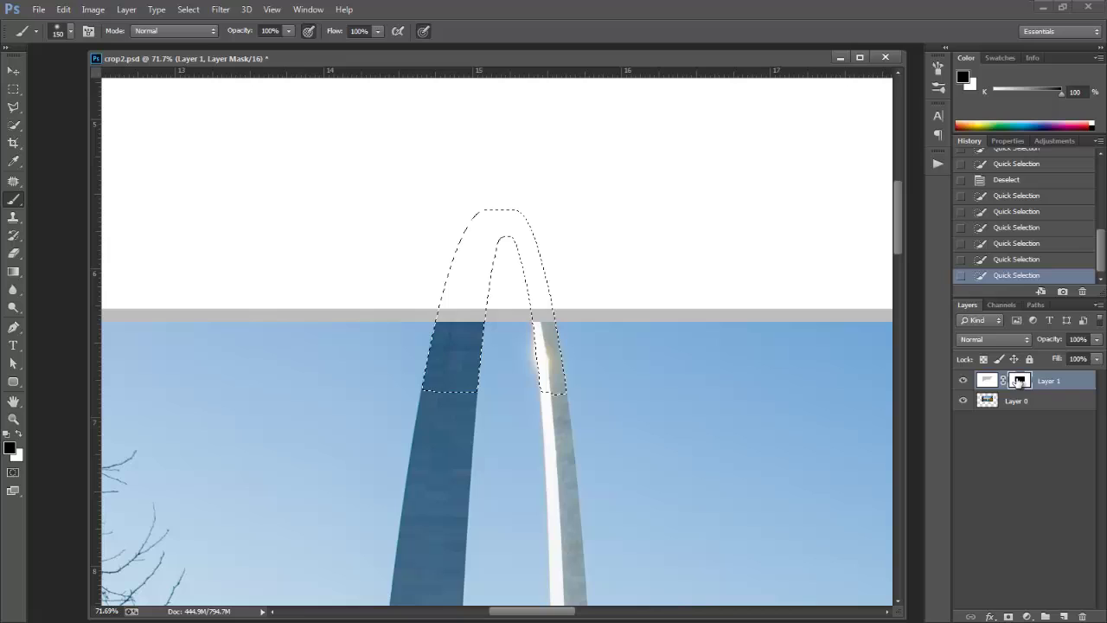
pyautogui.click(455, 281)
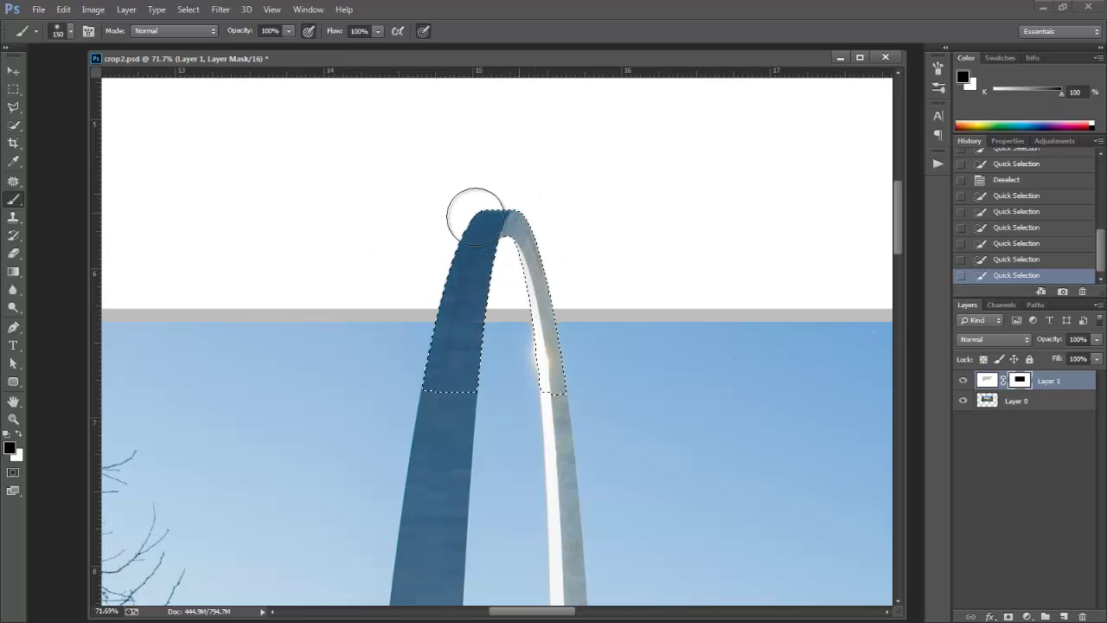
pyautogui.moveTo(475, 216); pyautogui.dragTo(464, 230)
# Step: Deselect and fit the whole image on screen, then zoom toward the arch's top
pyautogui.hotkey('ctrl', 'd')
pyautogui.rightClick(507, 254)
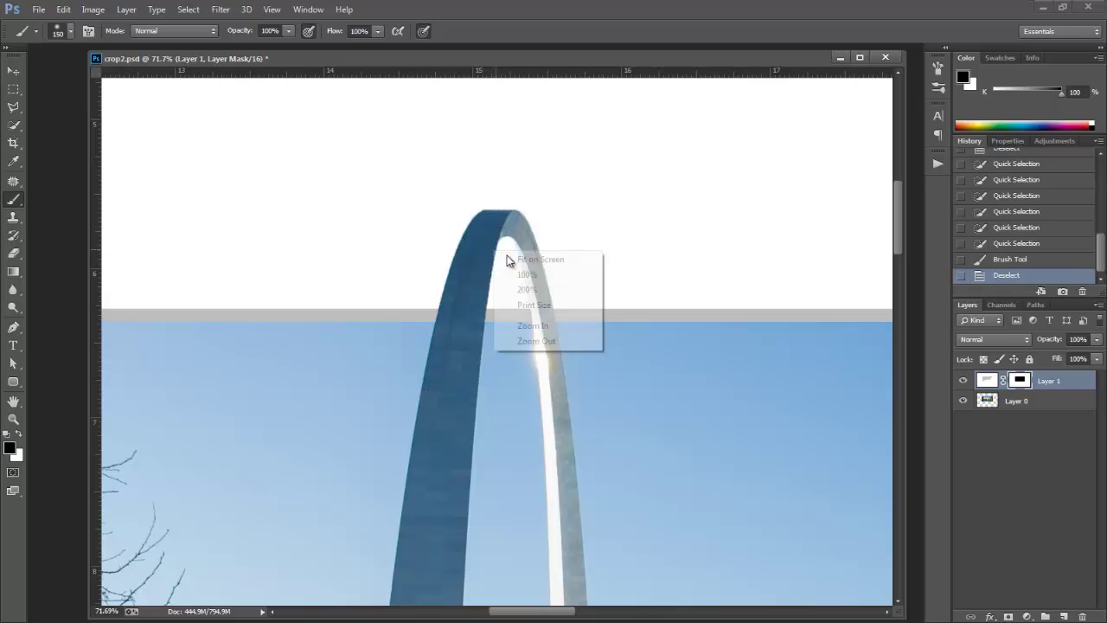
pyautogui.click(515, 260)
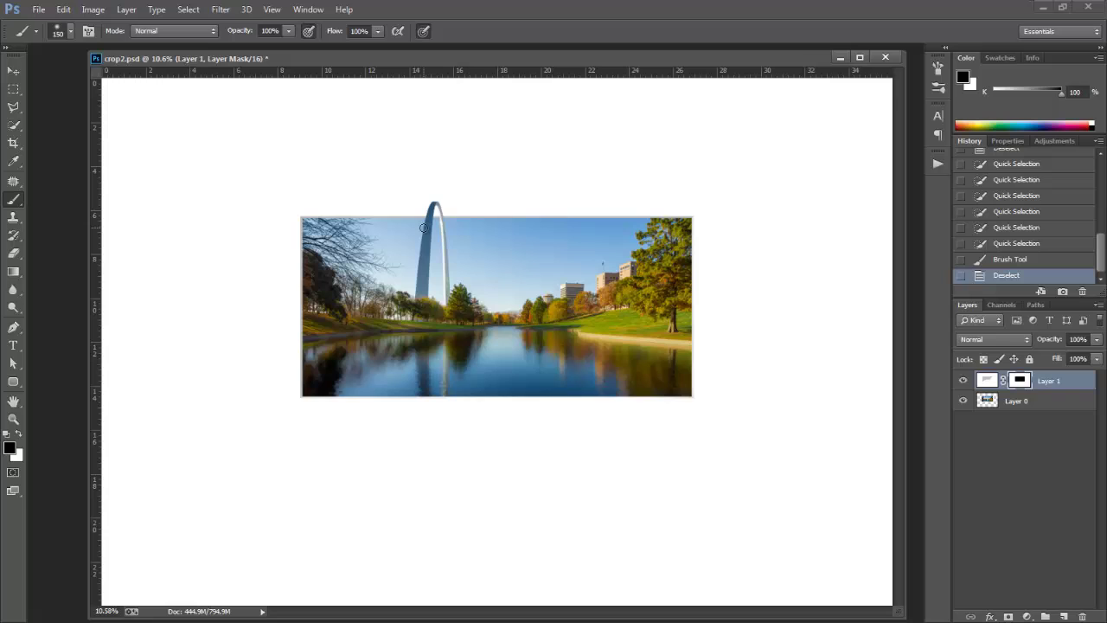
pyautogui.moveTo(410, 217); pyautogui.dragTo(557, 290)
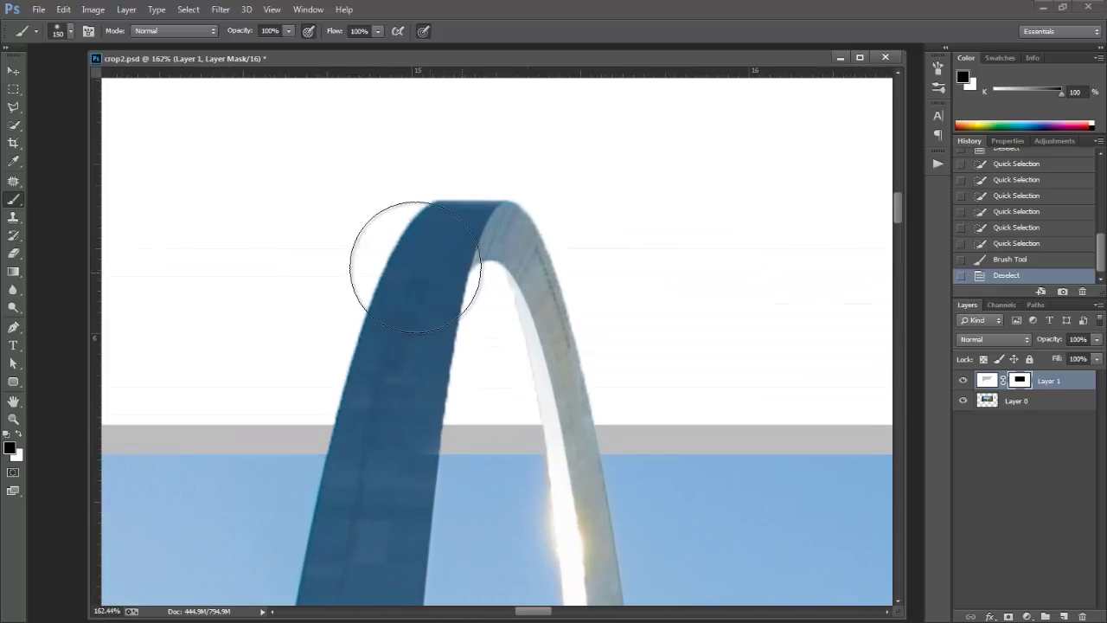
# Step: Quick-select the arch's pale inner right leg on Layer 0 down to the grey band
pyautogui.click(14, 125)
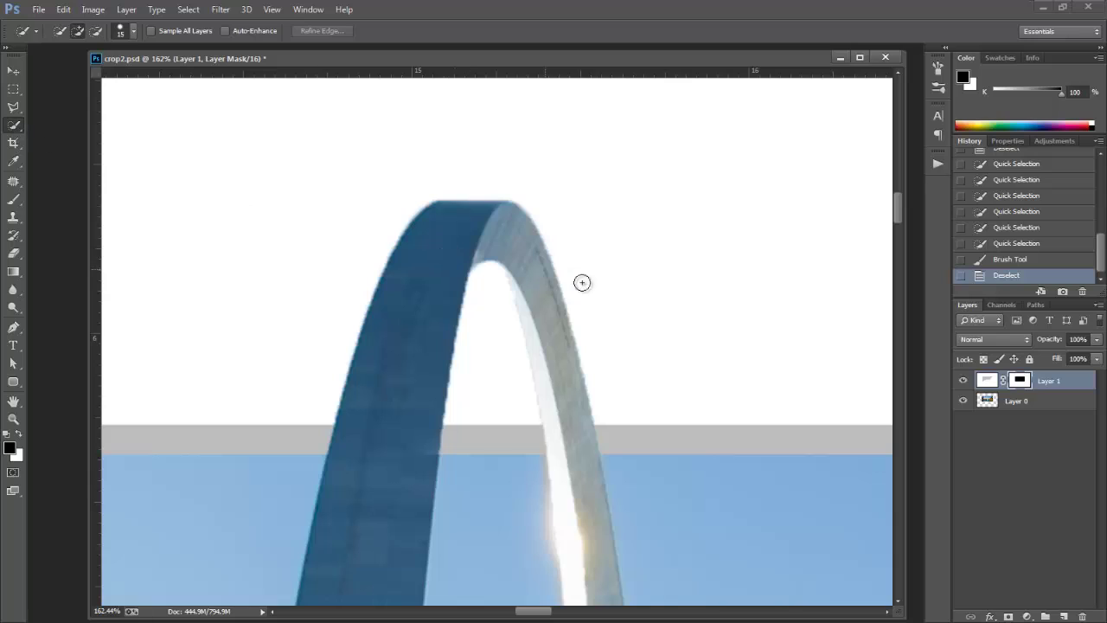
pyautogui.click(985, 401)
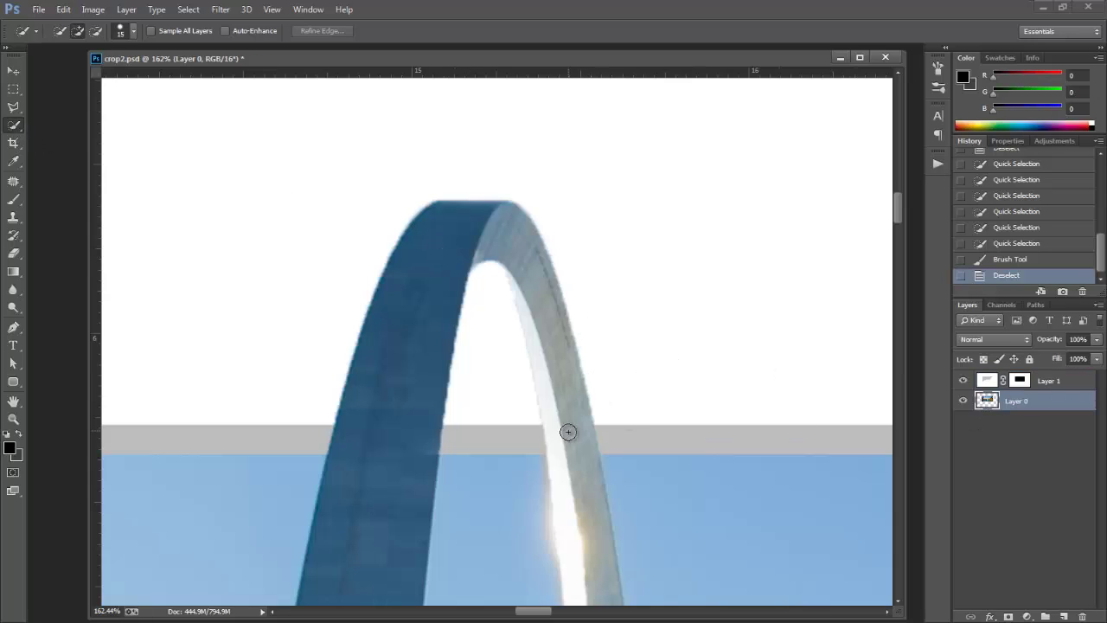
pyautogui.moveTo(566, 433); pyautogui.dragTo(507, 227)
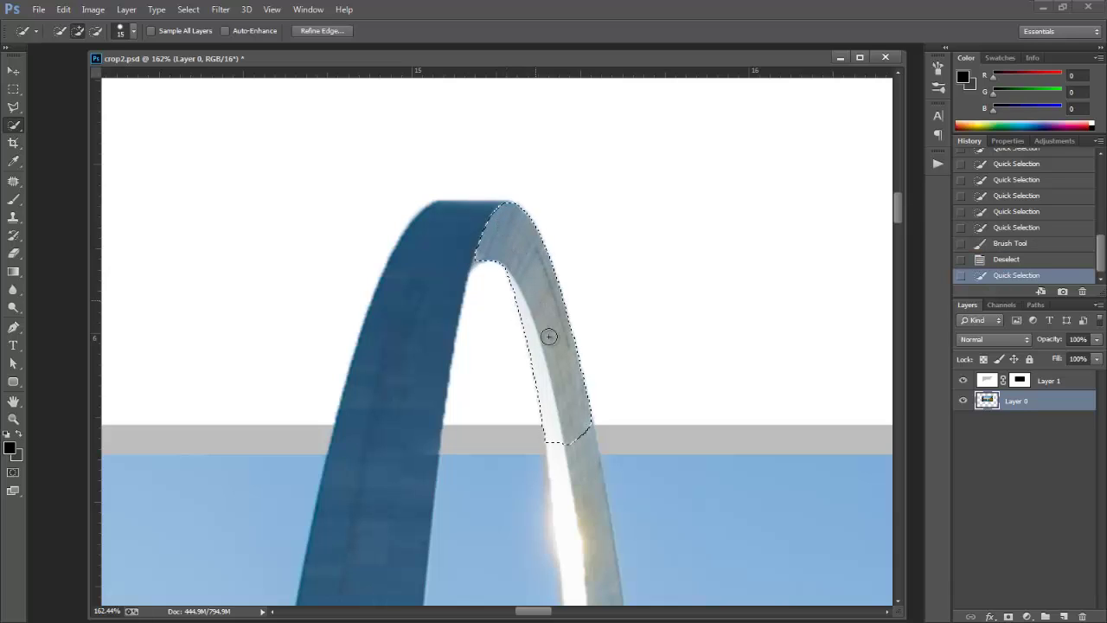
pyautogui.click(586, 444)
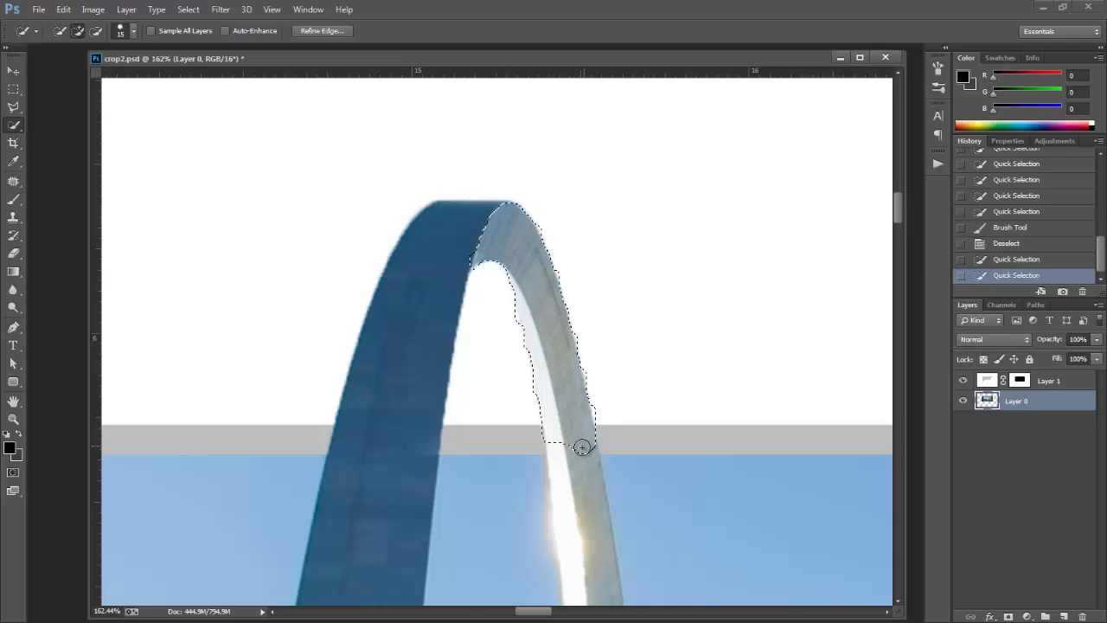
pyautogui.click(569, 449)
pyautogui.click(569, 449)
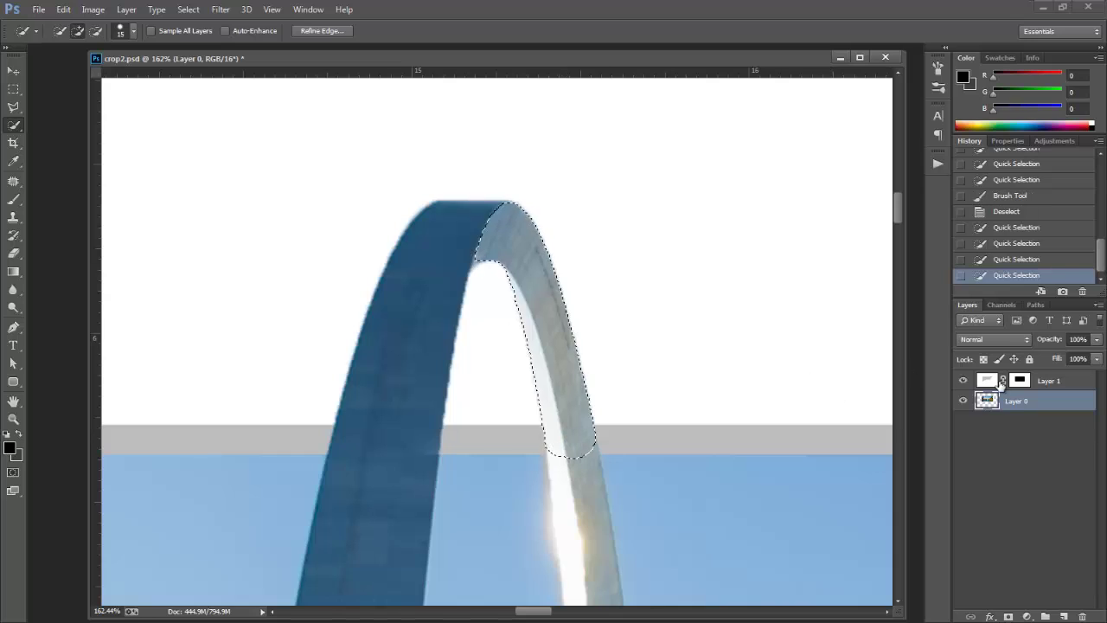
# Step: Paint white on Layer 1's mask, brush shrunk to 40, to hide the pale leg, then deselect
pyautogui.click(1020, 381)
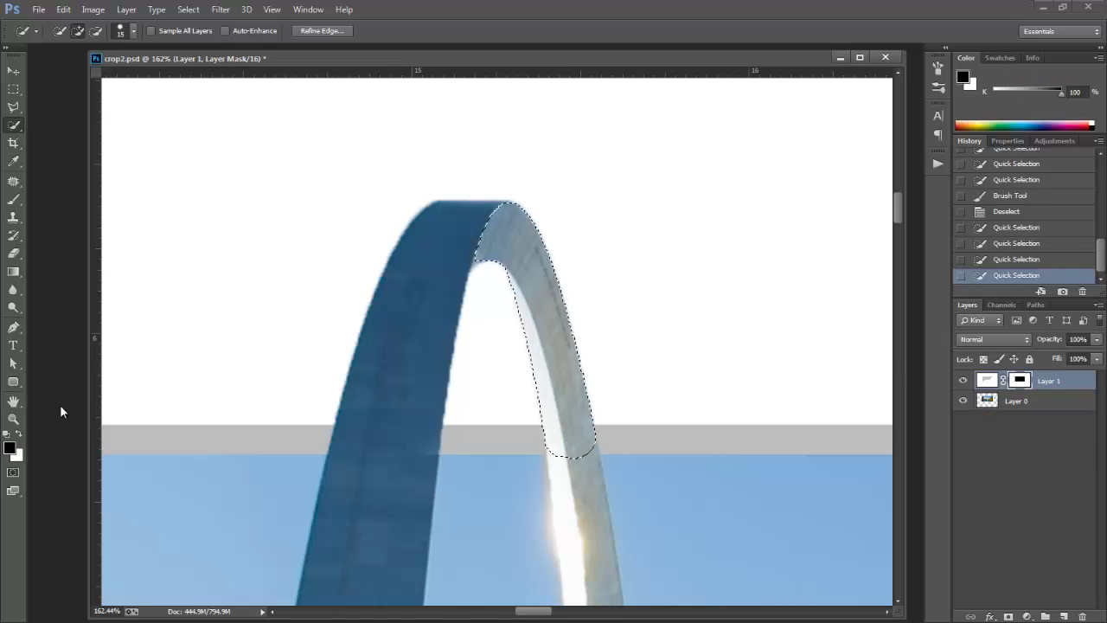
pyautogui.press('b')
pyautogui.press('x')
pyautogui.moveTo(524, 321)
pyautogui.mouseDown()
pyautogui.moveTo(478, 231)
pyautogui.moveTo(544, 239)
pyautogui.moveTo(501, 285)
pyautogui.moveTo(523, 229)
pyautogui.moveTo(569, 294)
pyautogui.moveTo(551, 365)
pyautogui.mouseUp()
pyautogui.press('[')
pyautogui.press('[')
pyautogui.press('[')
pyautogui.press('[')
pyautogui.press('[')
pyautogui.press('[')
pyautogui.press('[')
pyautogui.press('[')
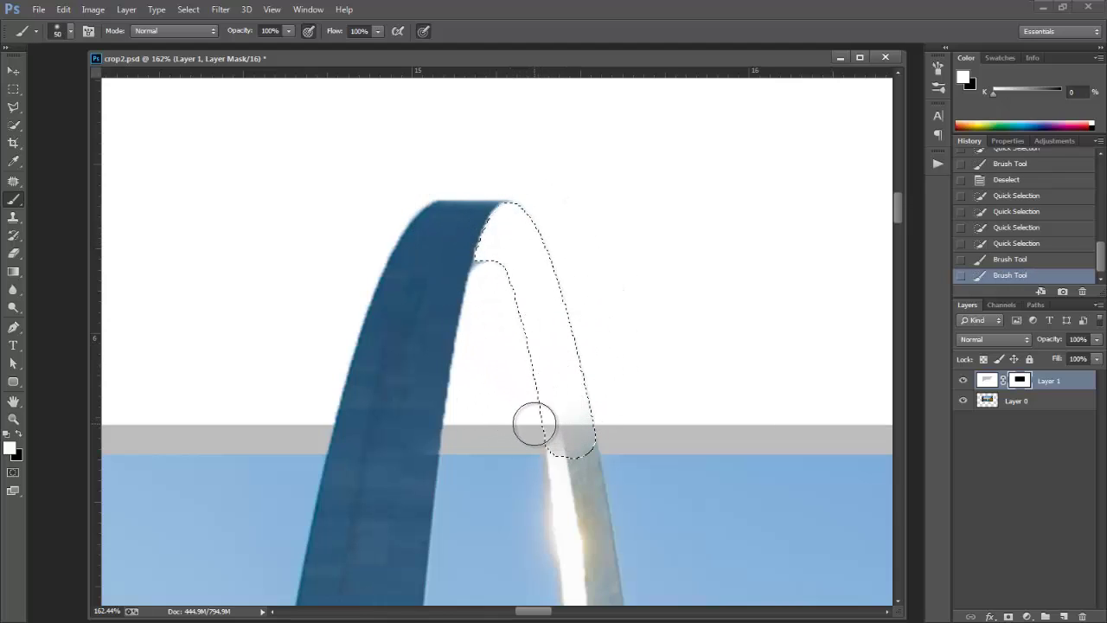
pyautogui.moveTo(538, 432)
pyautogui.mouseDown()
pyautogui.moveTo(588, 438)
pyautogui.moveTo(541, 428)
pyautogui.mouseUp()
pyautogui.hotkey('ctrl', 'd')
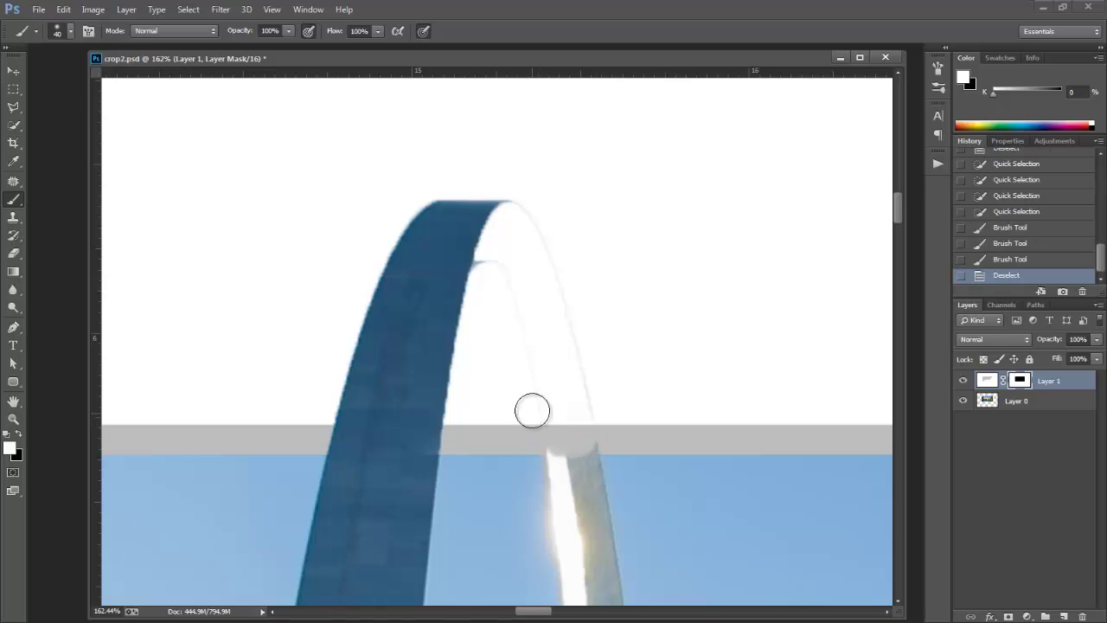
# Step: Paint out leftover traces around the arch's top and grey band, then fit the image on screen
pyautogui.moveTo(506, 260)
pyautogui.mouseDown()
pyautogui.moveTo(489, 269)
pyautogui.moveTo(511, 228)
pyautogui.moveTo(547, 269)
pyautogui.moveTo(596, 435)
pyautogui.moveTo(586, 427)
pyautogui.mouseUp()
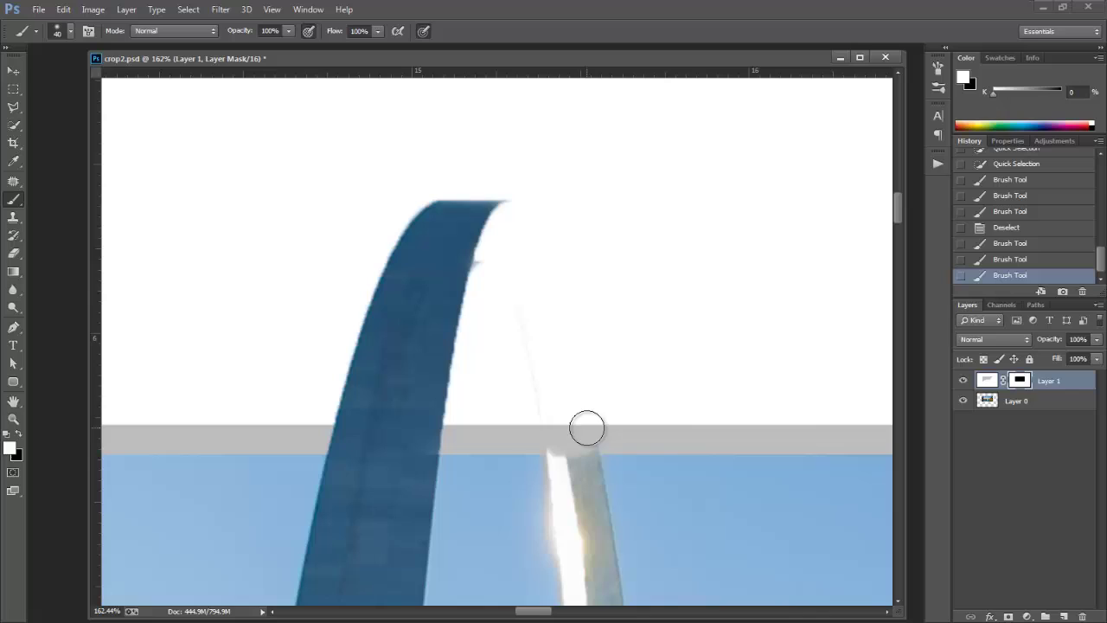
pyautogui.press('[')
pyautogui.press('[')
pyautogui.press('[')
pyautogui.press('[')
pyautogui.press('[')
pyautogui.press('[')
pyautogui.moveTo(571, 449); pyautogui.dragTo(604, 453)
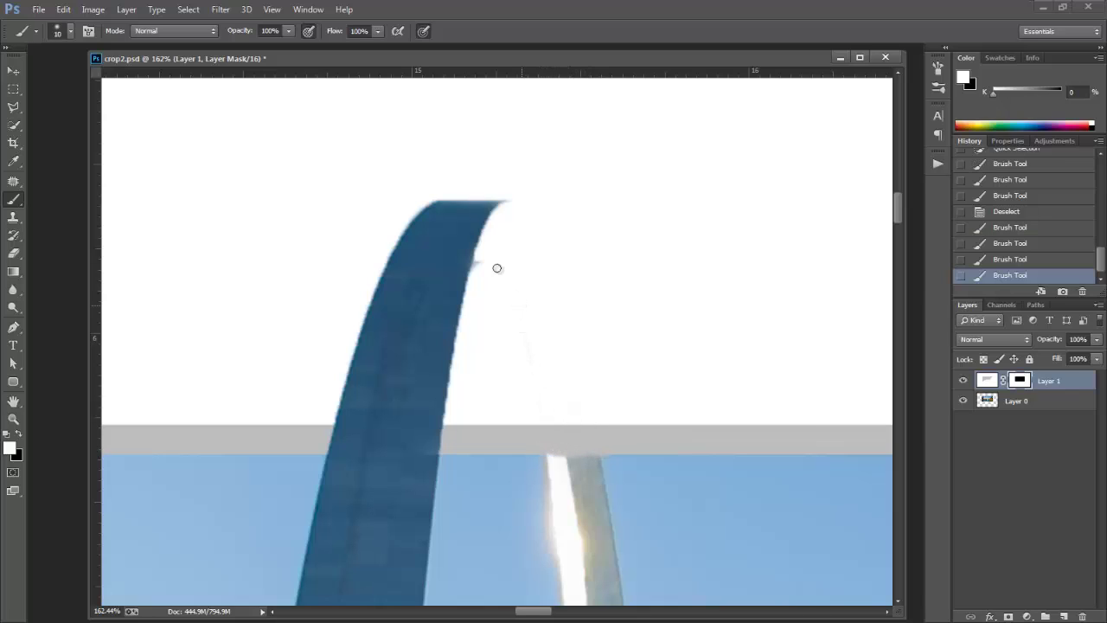
pyautogui.moveTo(480, 261)
pyautogui.mouseDown()
pyautogui.moveTo(470, 260)
pyautogui.moveTo(524, 200)
pyautogui.mouseUp()
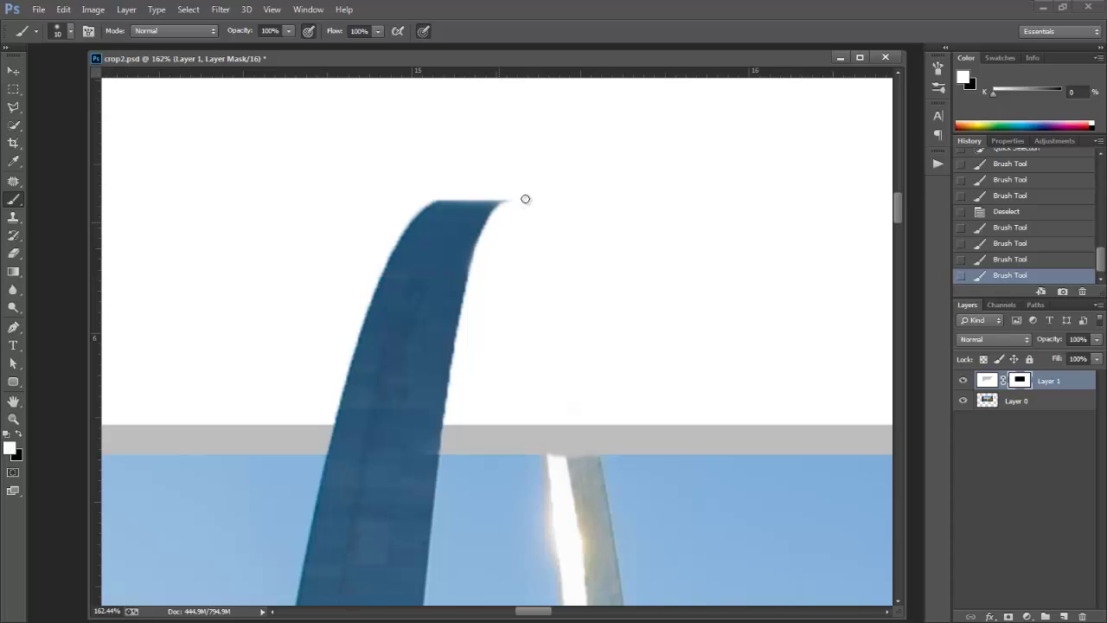
pyautogui.rightClick(535, 315)
pyautogui.click(579, 323)
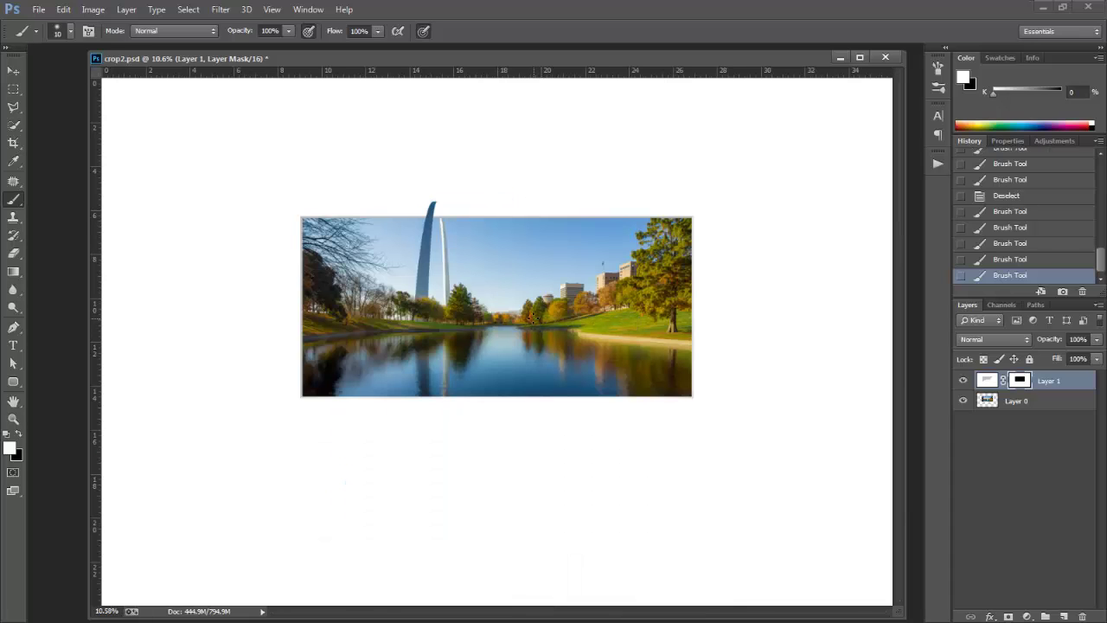